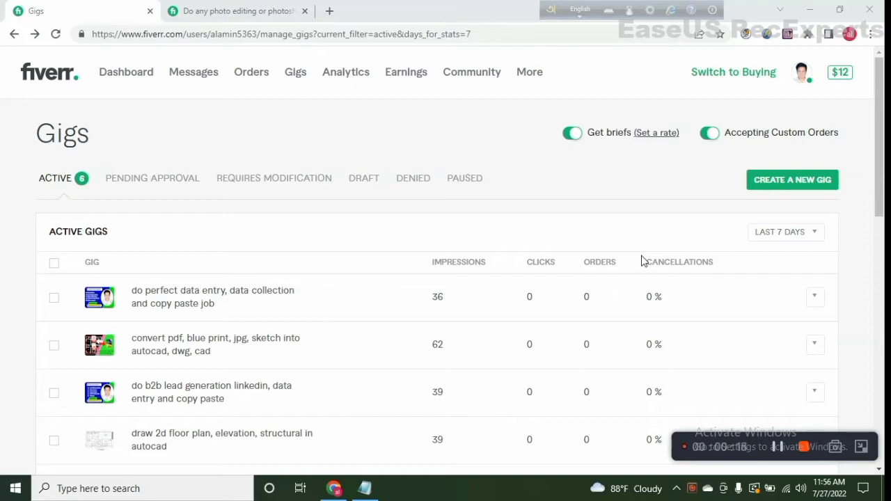
Step: Reload the Gigs page to refresh the list of six active gigs and their statistics
click(301, 80)
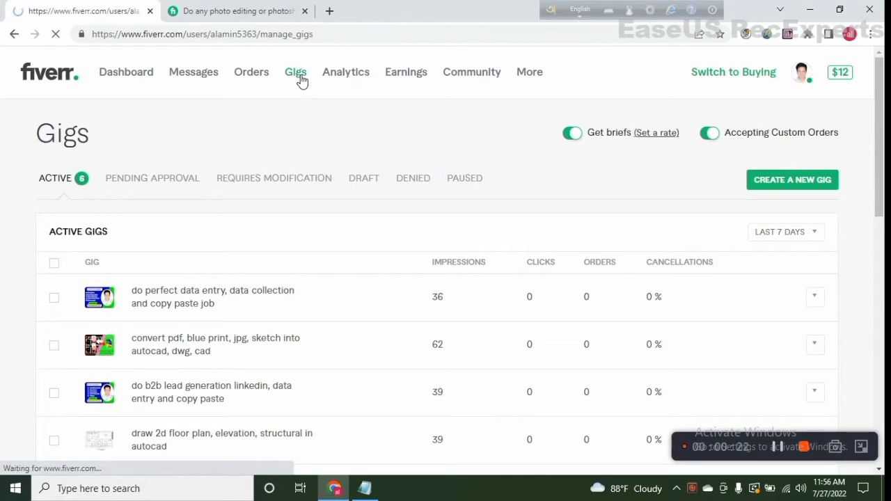
Step: Create a new gig titled 'I will do professional any photoshop editing' using word suggestions
click(804, 186)
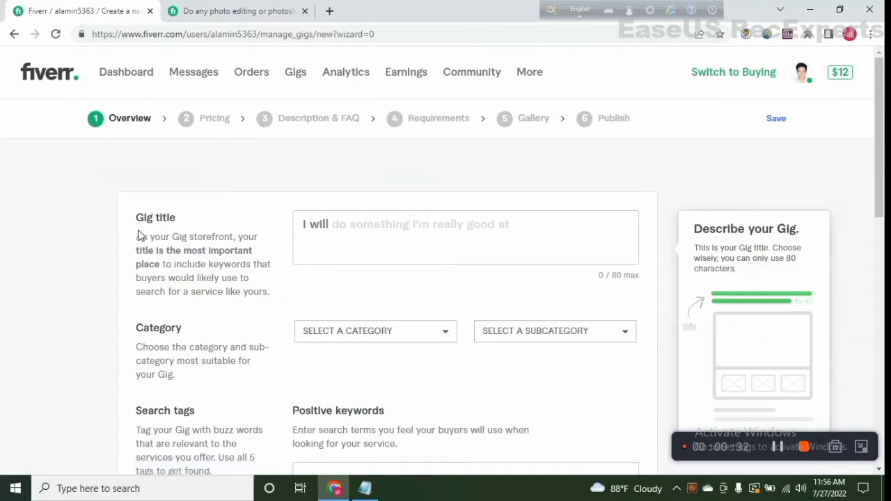
click(350, 237)
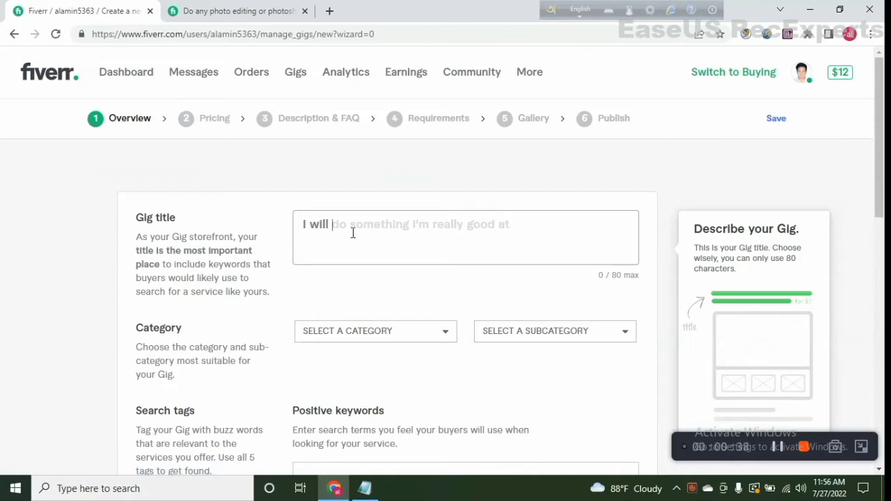
text(d)
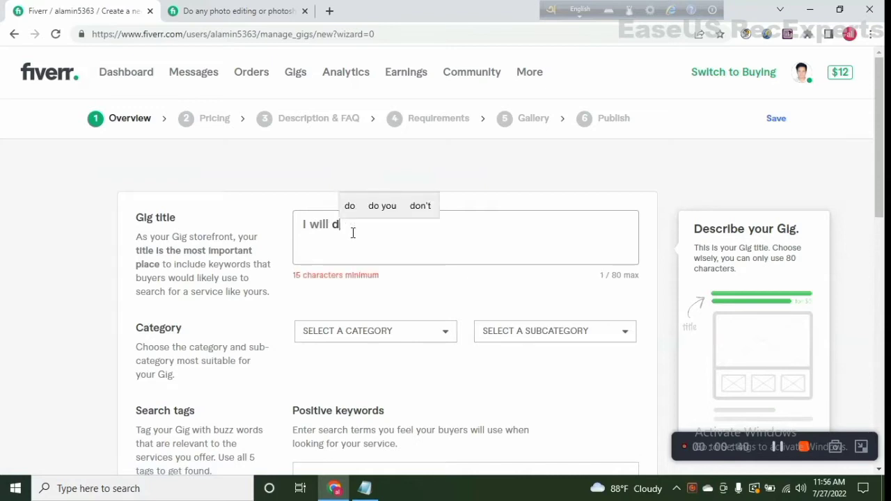
text(o p)
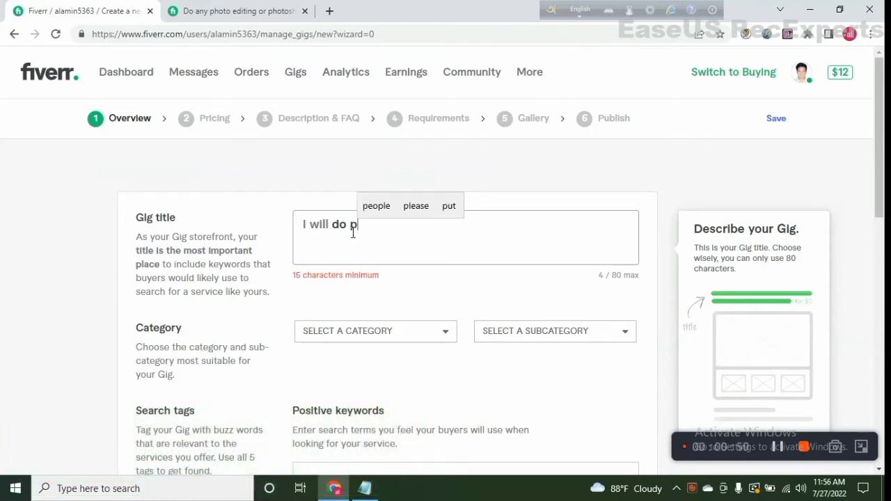
text(ro)
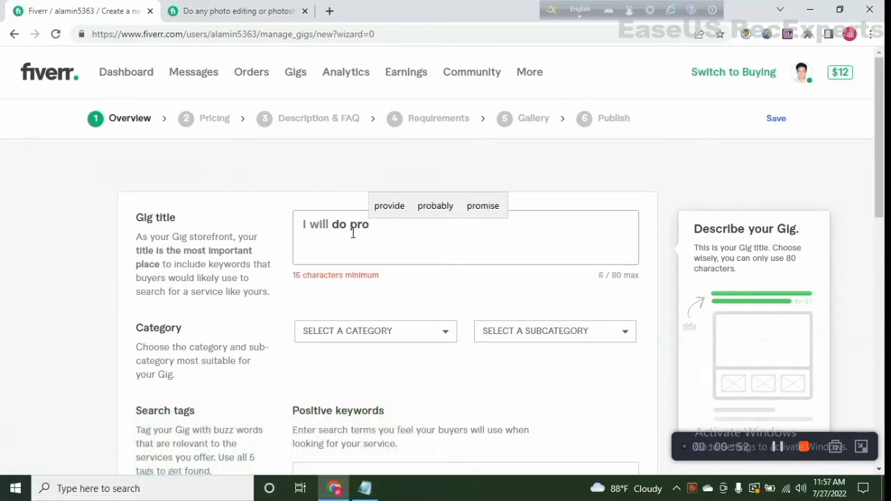
text(fes)
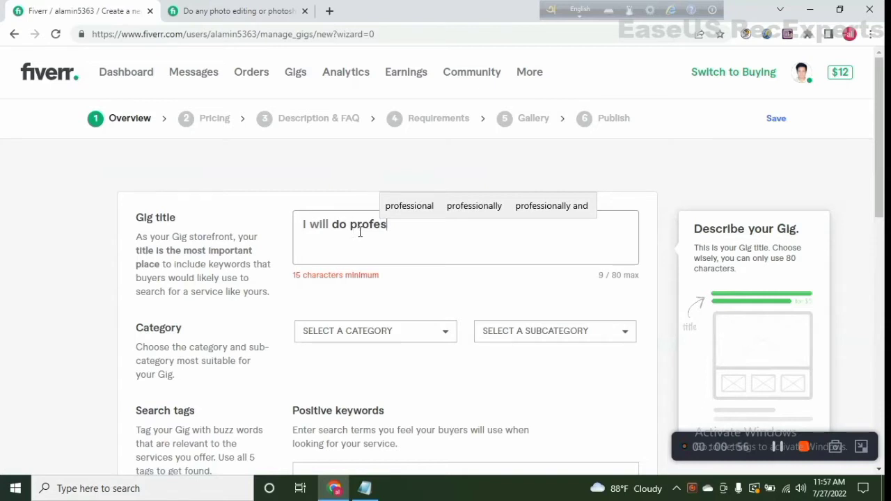
click(408, 208)
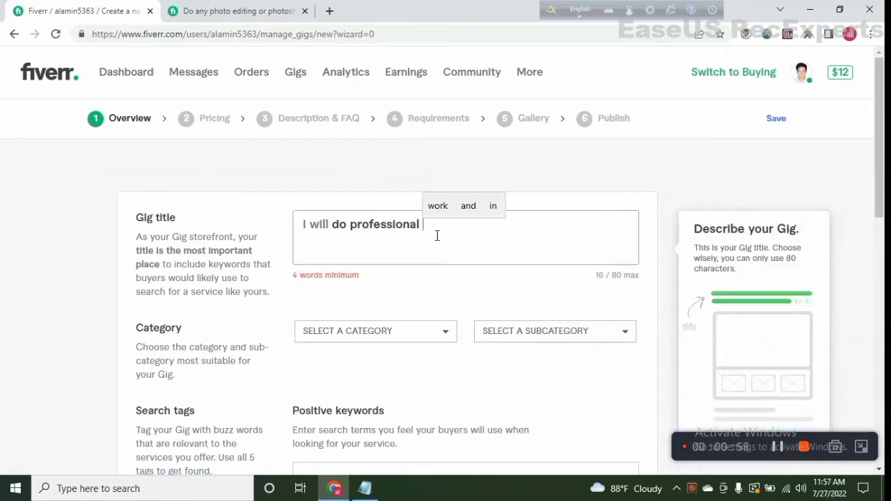
text(any )
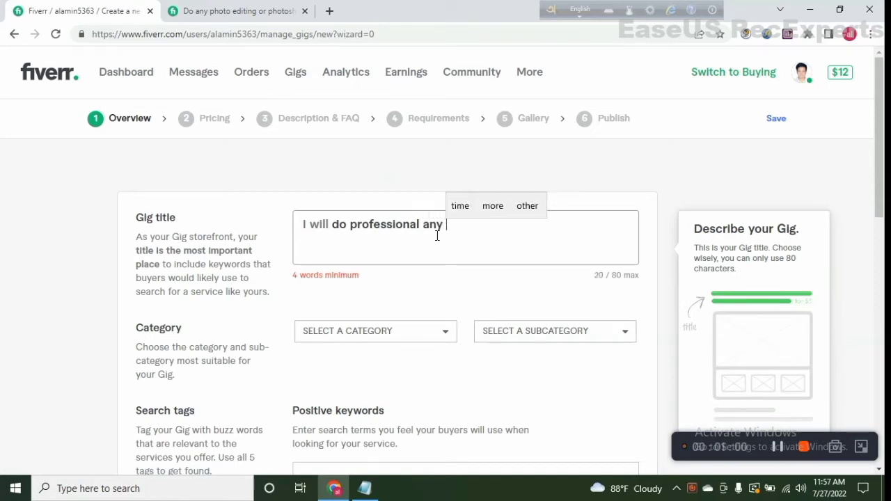
text(ph)
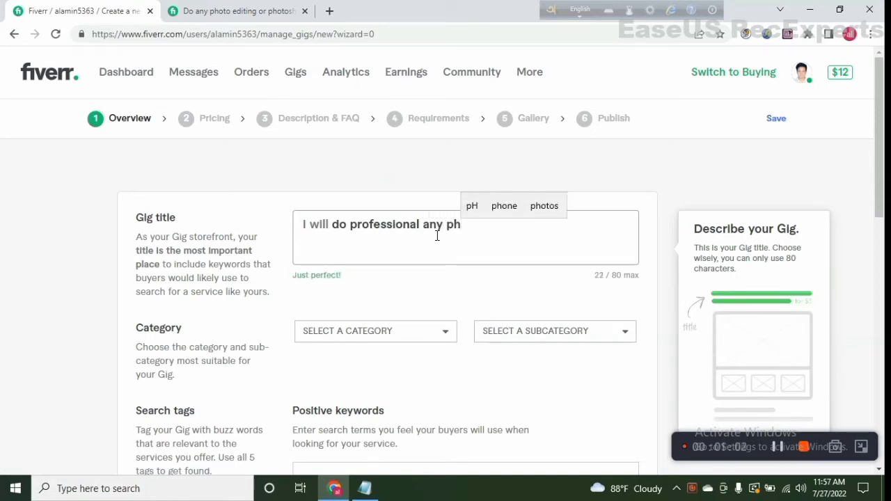
text(ot)
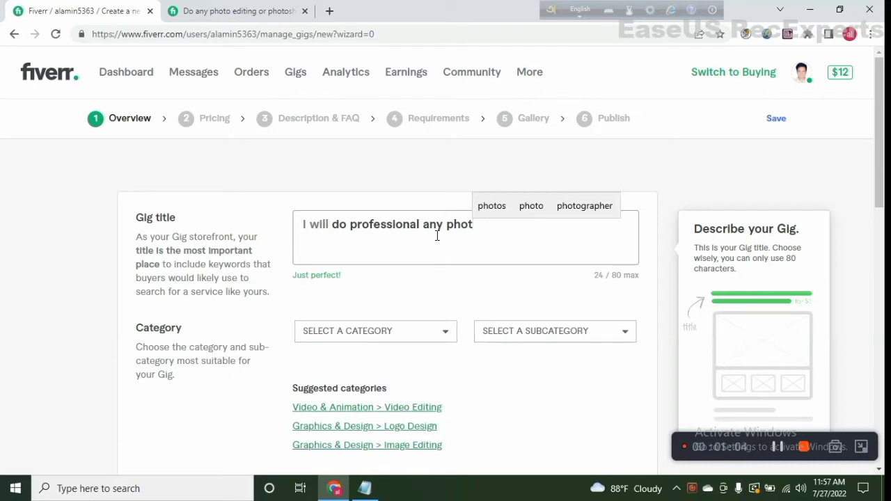
text(osh)
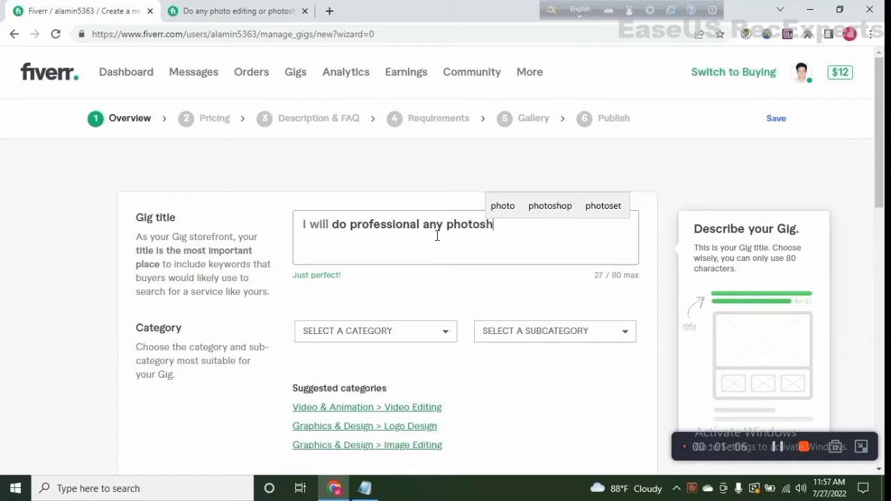
text(op e)
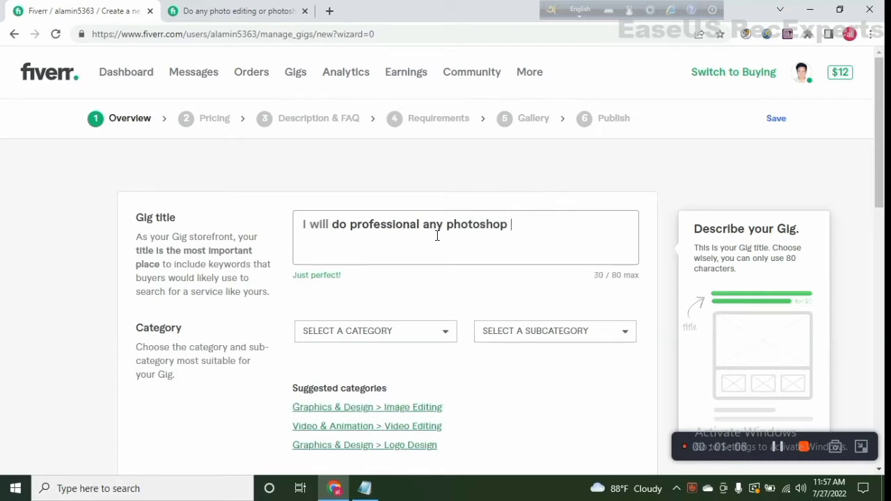
text(d)
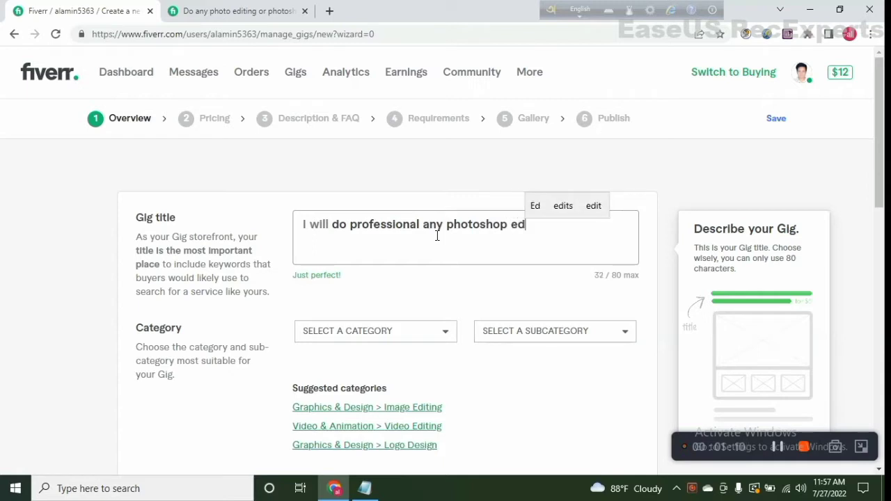
text(iti)
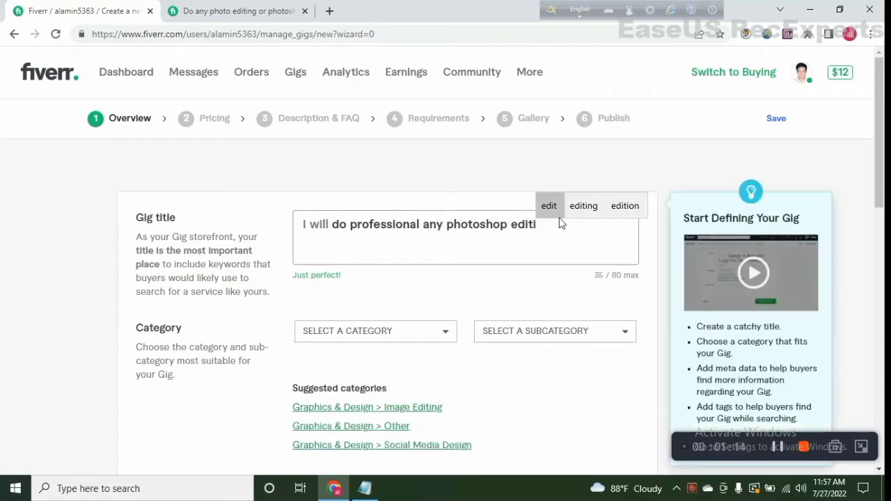
click(584, 206)
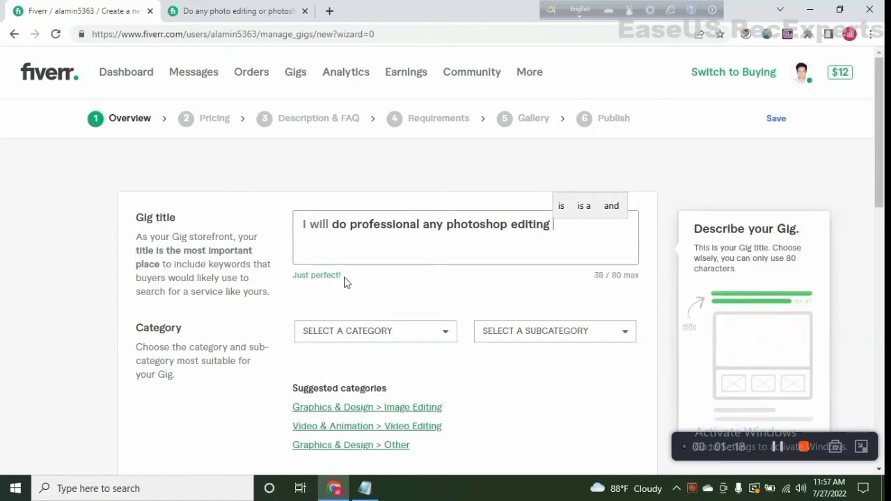
scroll(389, 259, down, 1)
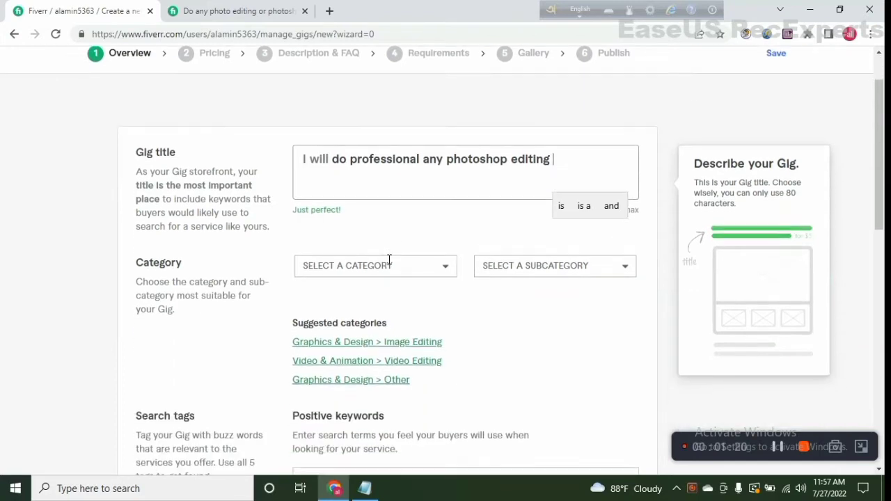
scroll(387, 260, up, 1)
scroll(412, 233, down, 1)
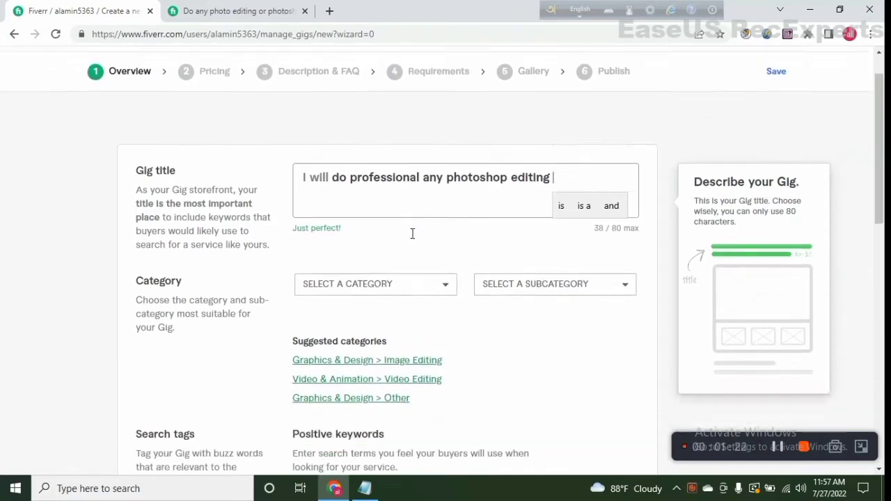
scroll(362, 195, down, 1)
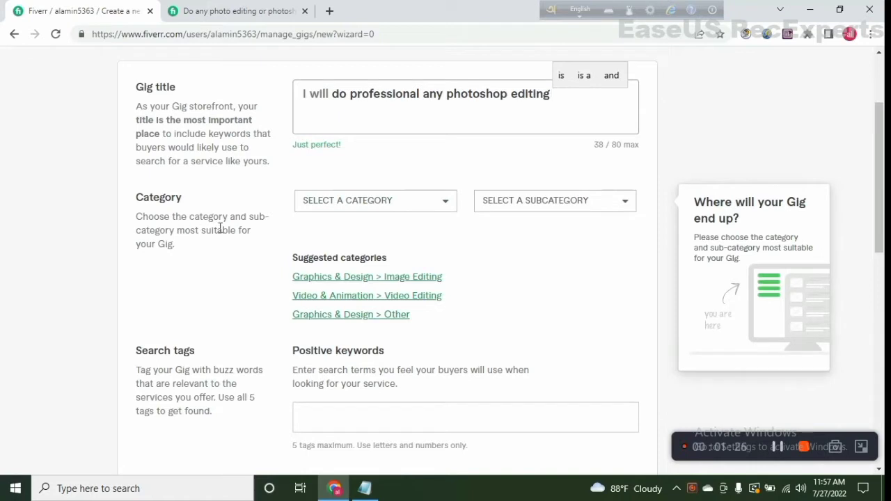
Step: Choose Graphics & Design as the category and Image Editing as the subcategory
click(446, 209)
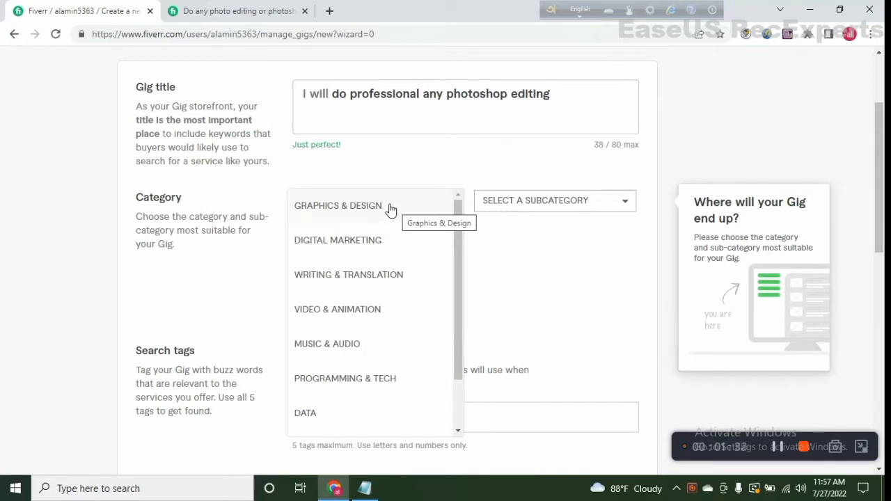
click(393, 207)
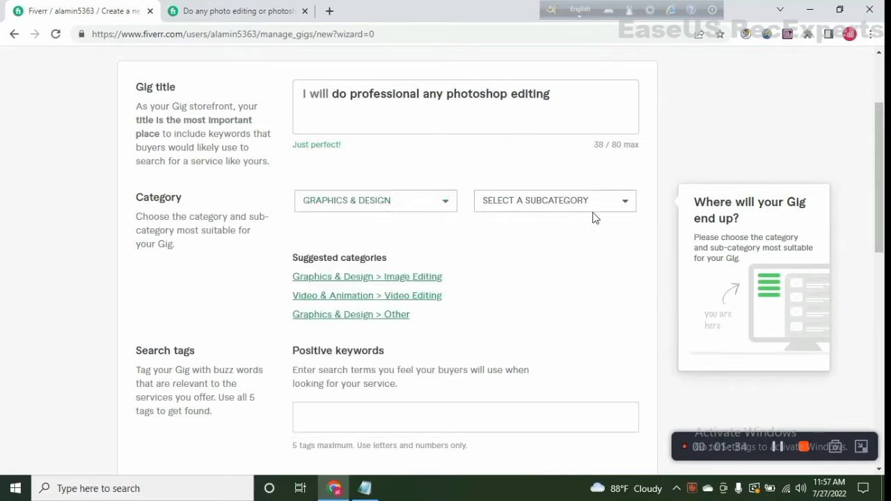
click(627, 208)
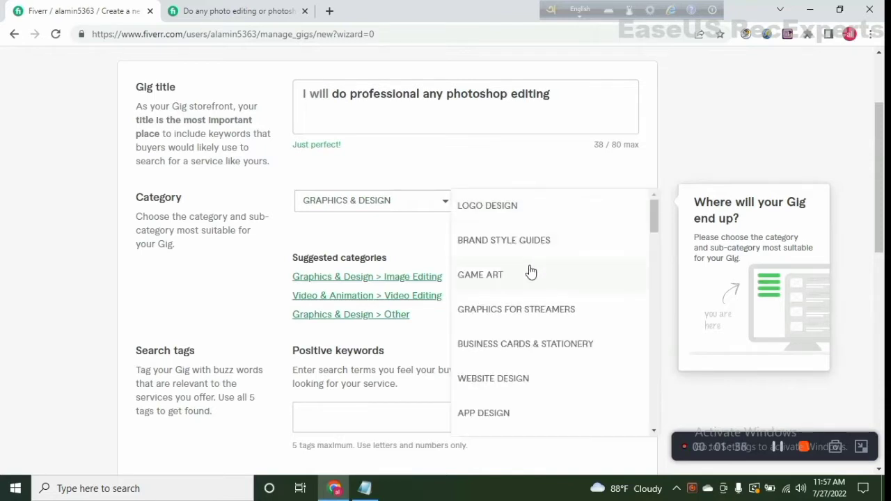
scroll(529, 271, down, 1)
scroll(530, 272, down, 1)
scroll(529, 272, down, 1)
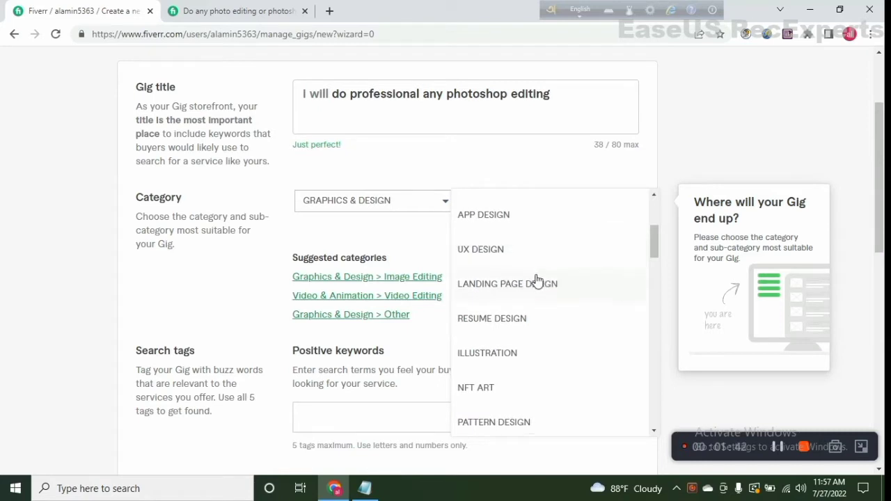
scroll(536, 280, down, 1)
scroll(536, 280, down, 2)
scroll(537, 280, down, 2)
scroll(536, 281, down, 1)
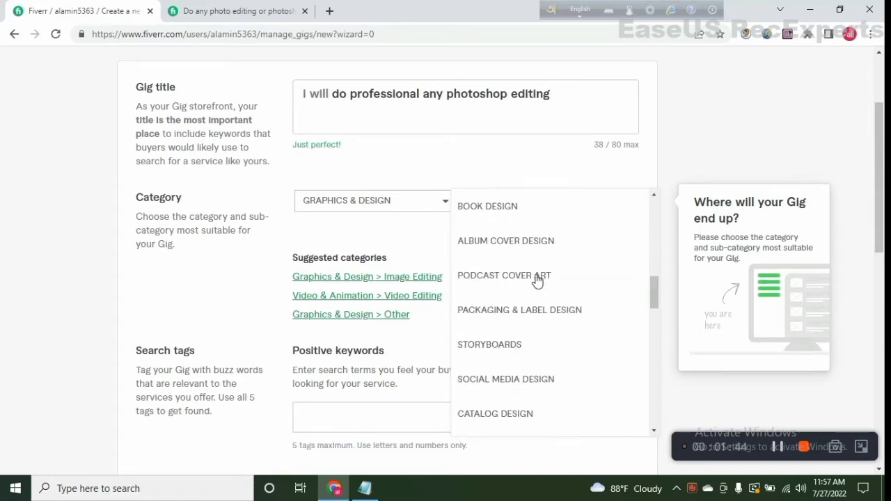
scroll(533, 288, down, 1)
scroll(533, 296, down, 2)
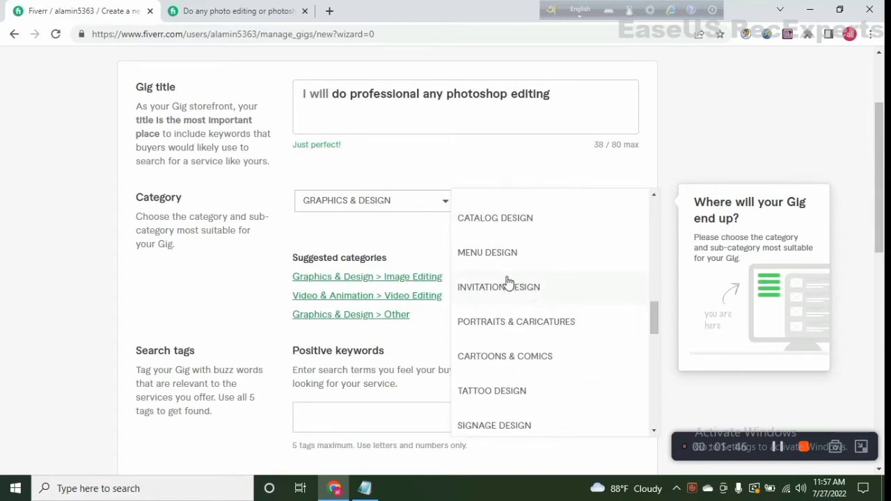
scroll(507, 299, down, 2)
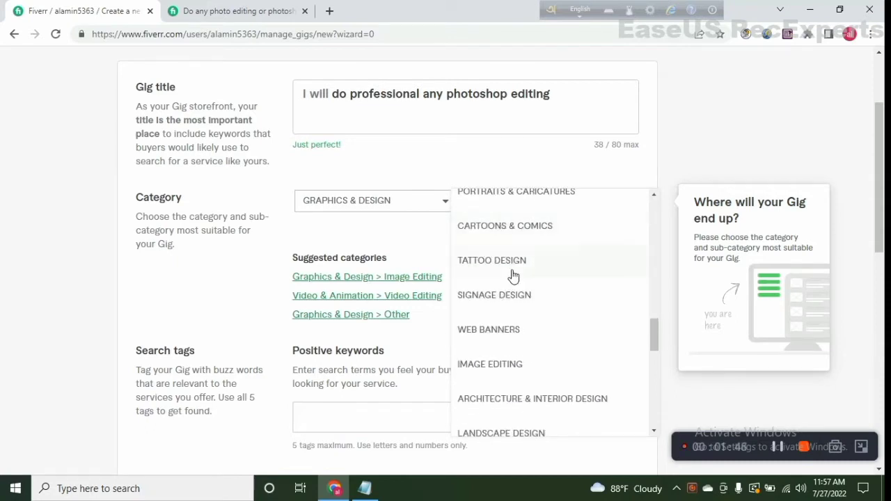
click(501, 364)
scroll(427, 253, down, 2)
scroll(379, 209, up, 1)
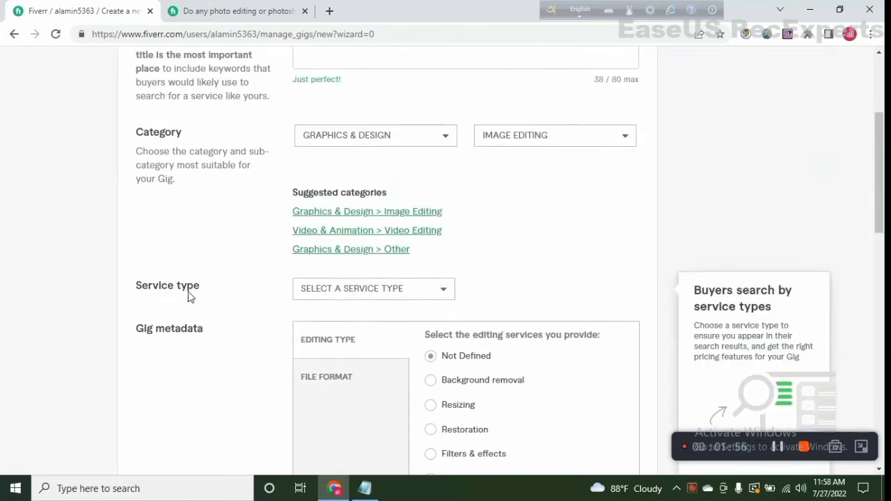
Step: Set service type to Product Image Editing and tick Background removal, Cropping and Color change
click(446, 297)
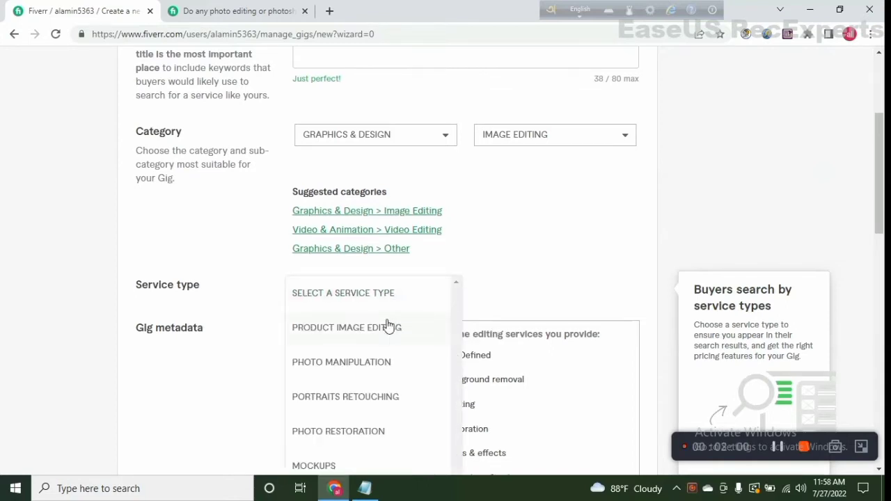
scroll(389, 326, down, 1)
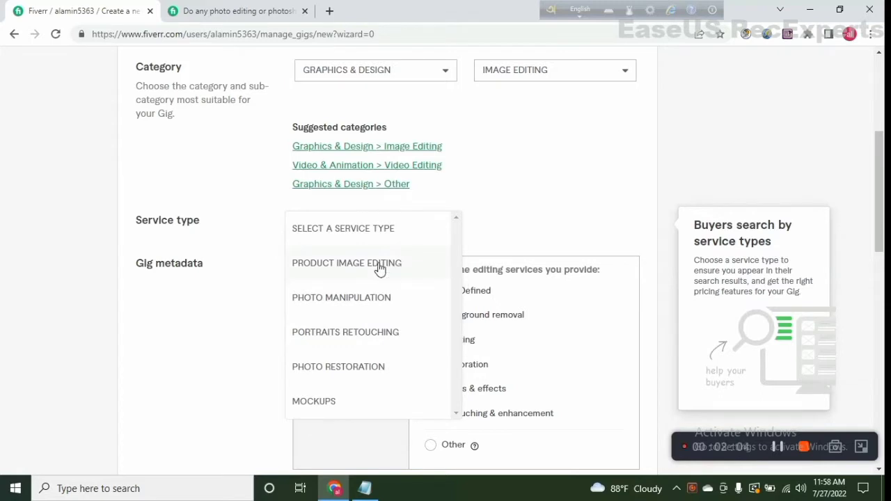
click(379, 270)
scroll(389, 278, down, 1)
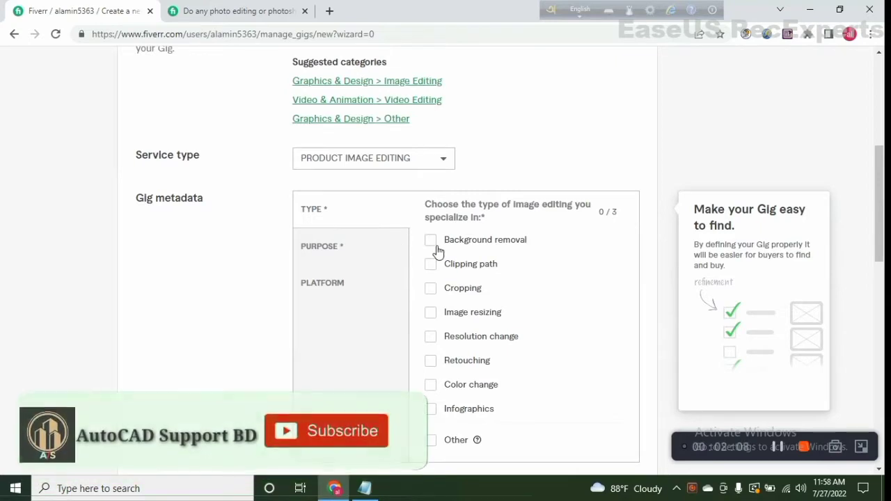
click(436, 245)
scroll(440, 268, down, 1)
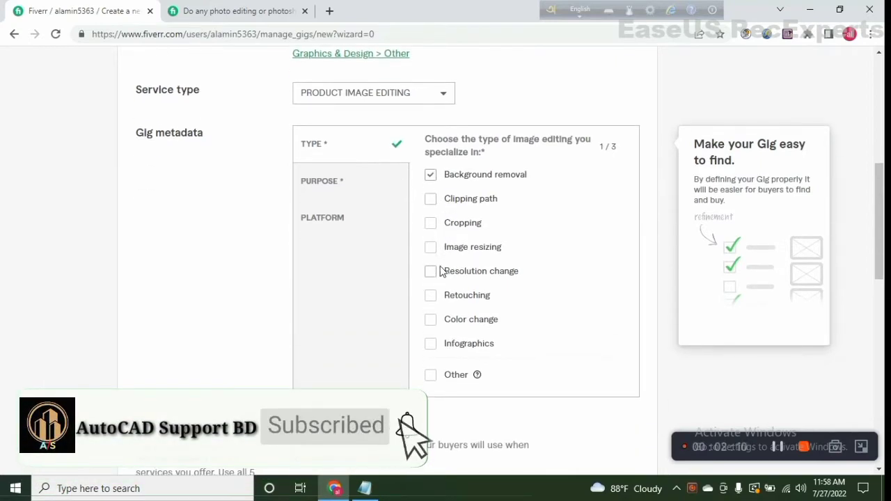
click(440, 224)
scroll(497, 304, down, 1)
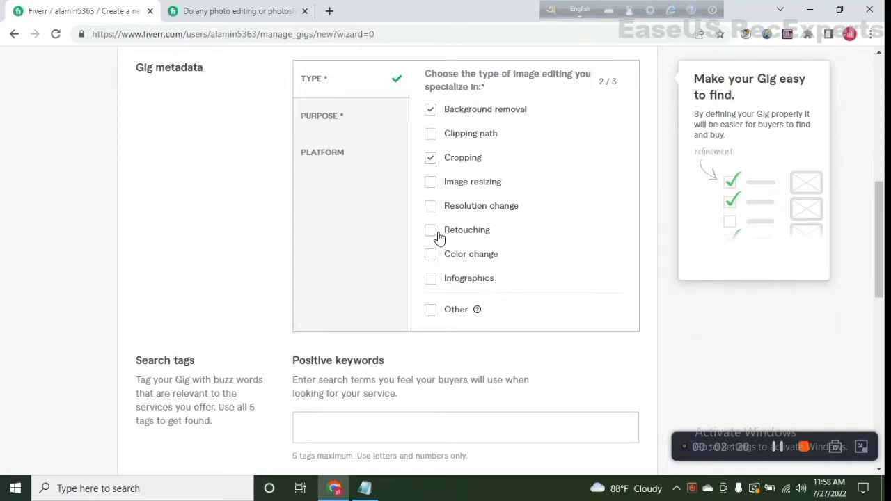
click(431, 256)
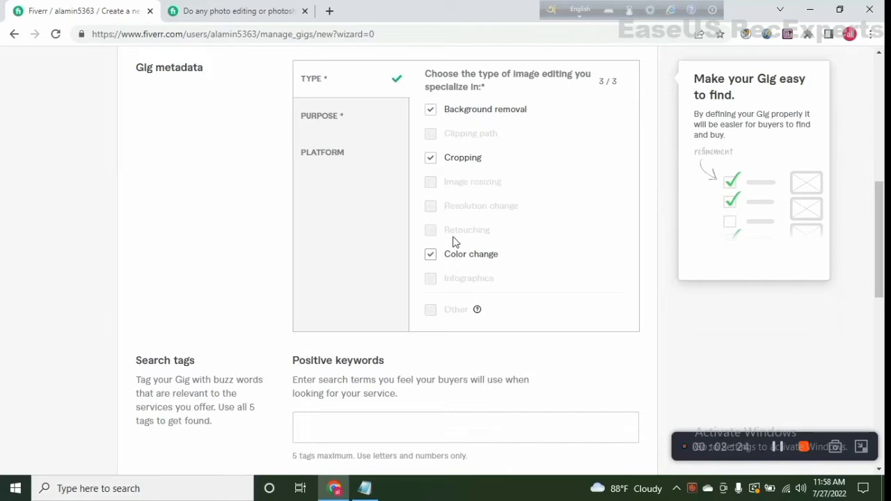
Step: Choose Social media and Marketing as niches and Amazon as the platform
click(329, 125)
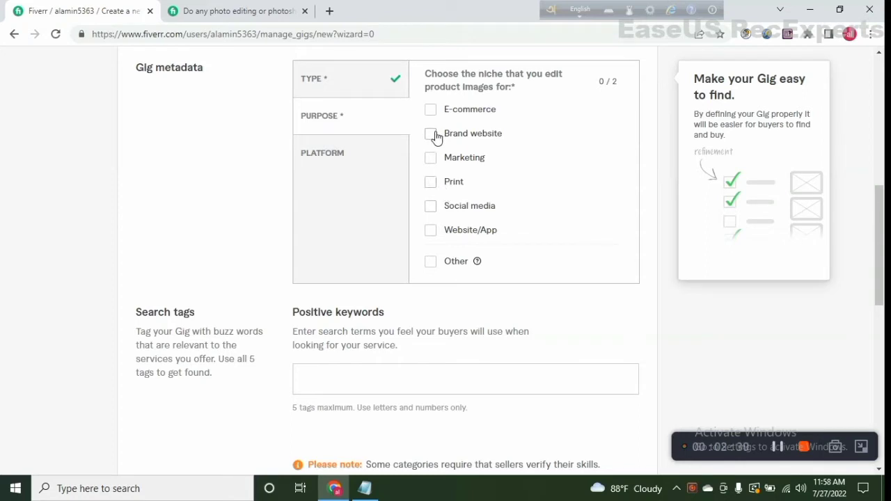
click(432, 206)
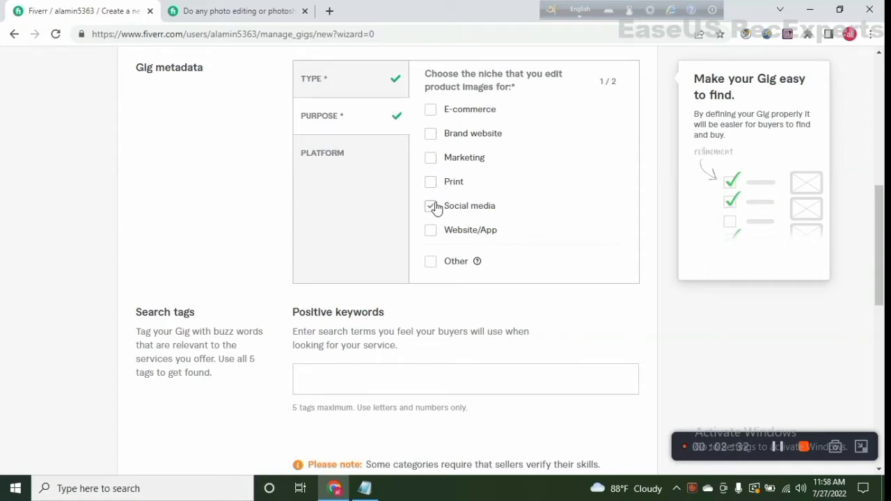
click(431, 160)
click(341, 155)
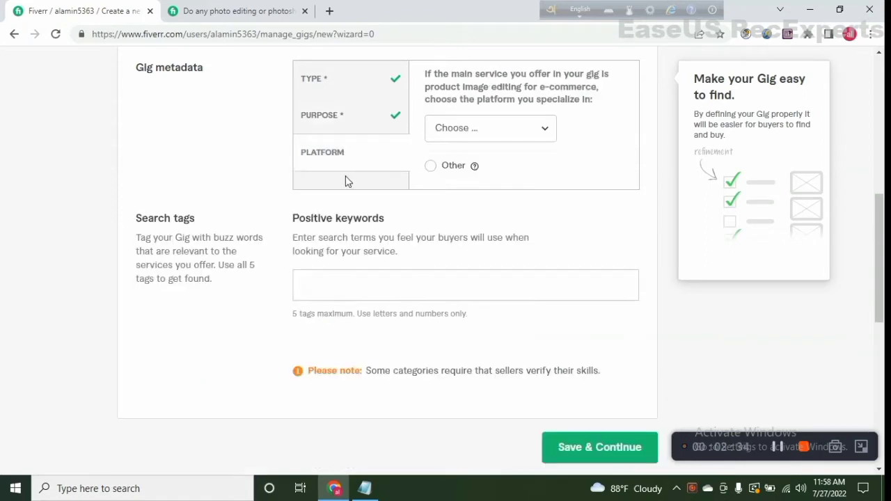
click(529, 138)
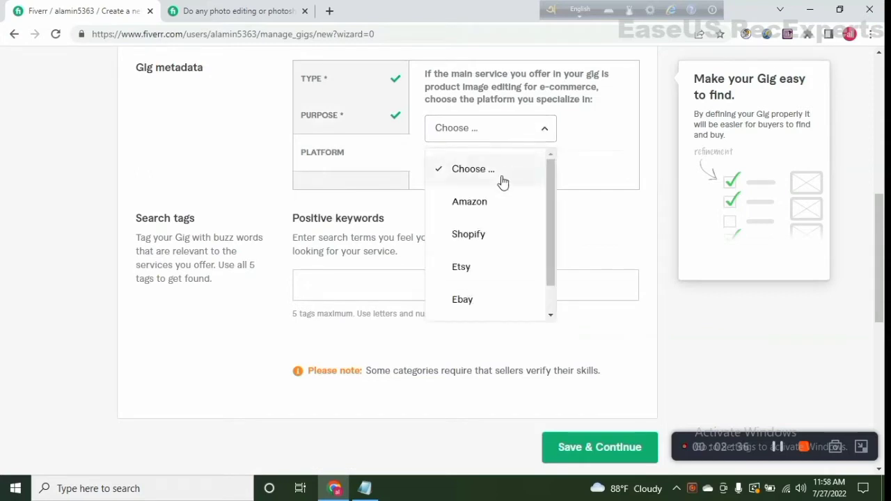
click(480, 204)
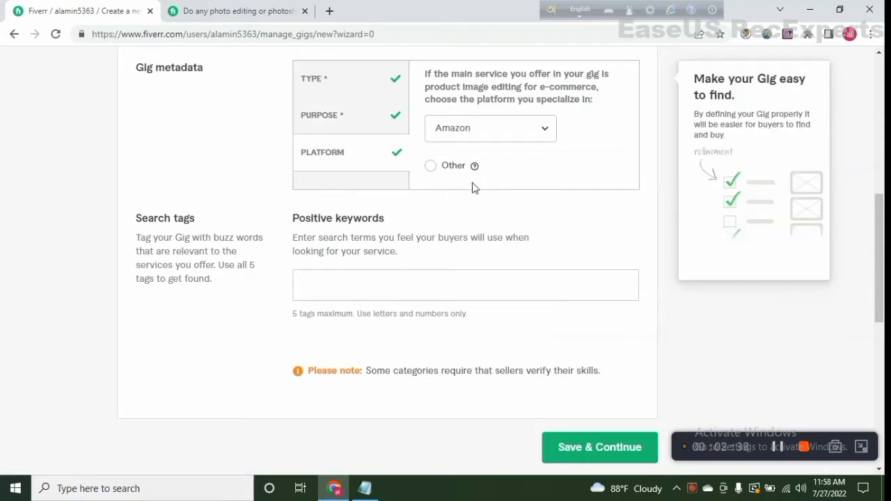
Step: Add Adobe Photoshop and Photo Editing as the first search tags
scroll(394, 224, down, 2)
mouse_move(465, 155)
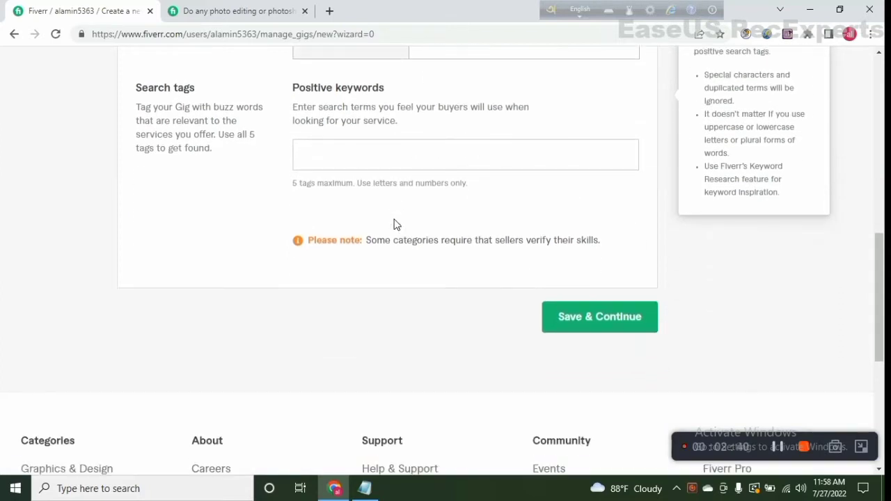
click(323, 159)
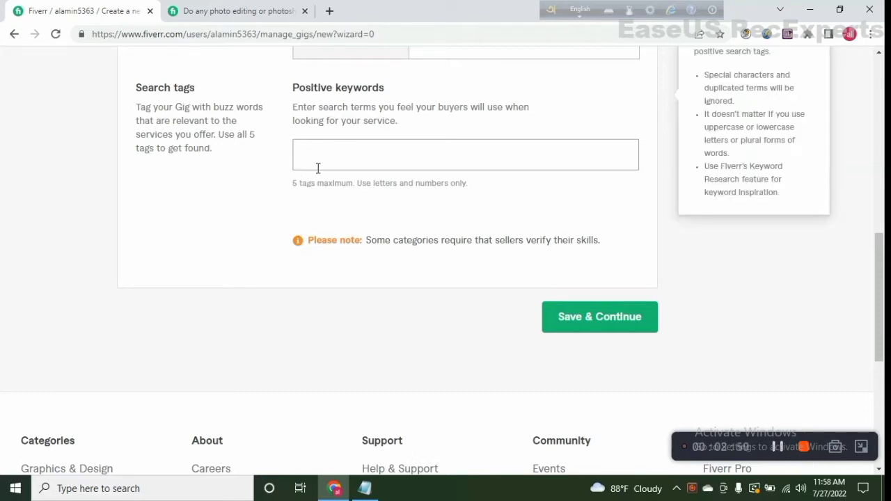
text(ado)
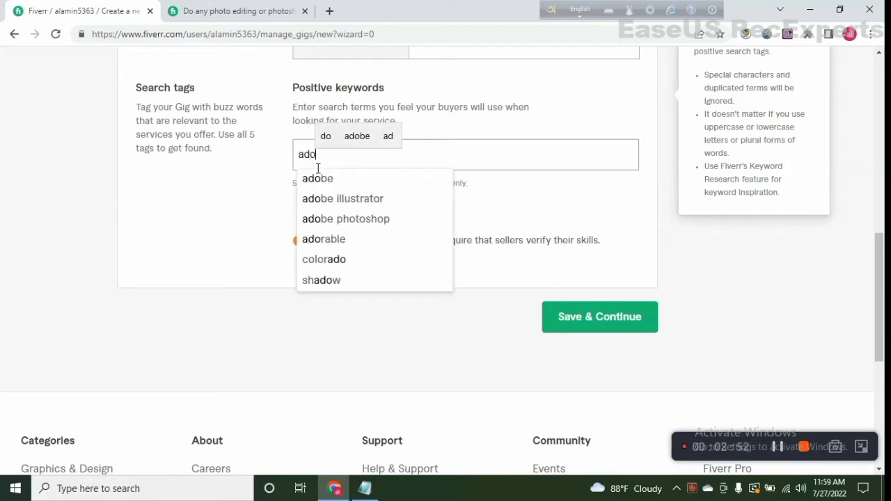
text(be ph)
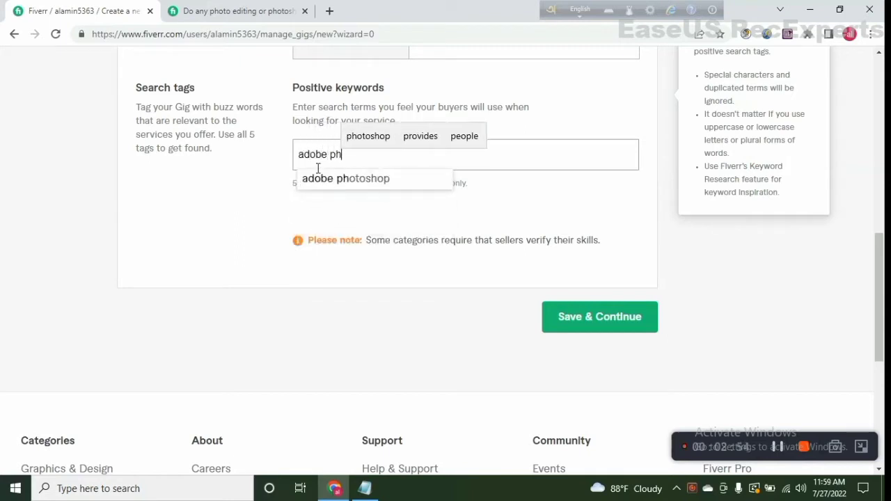
text(oto)
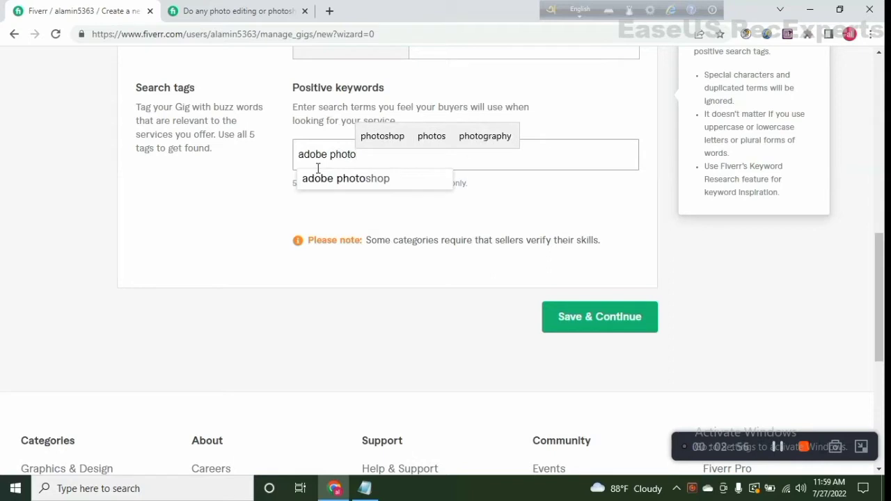
click(393, 180)
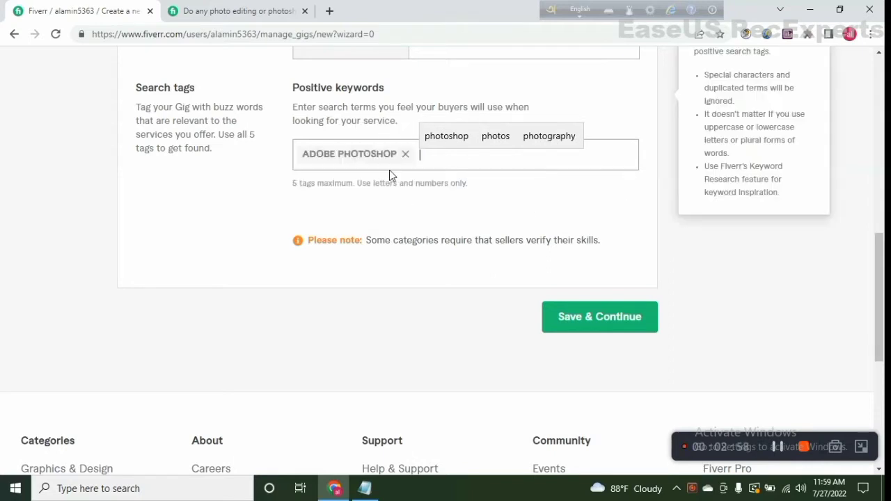
click(425, 158)
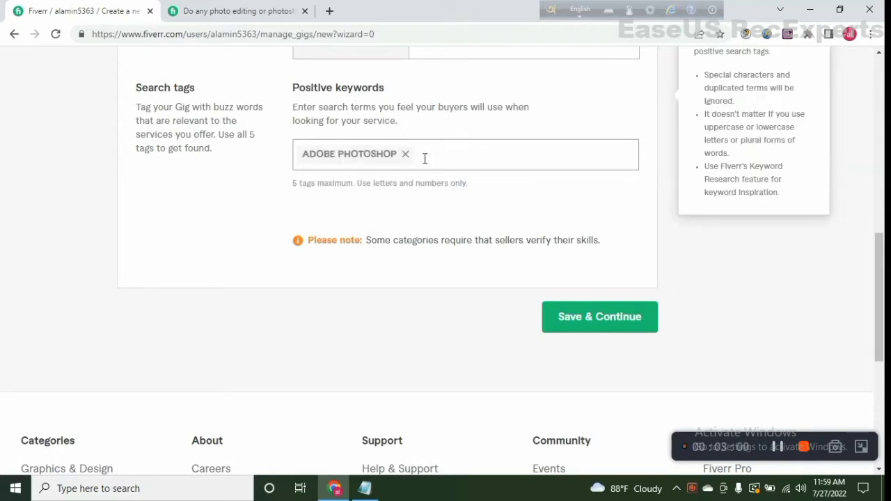
text(ph)
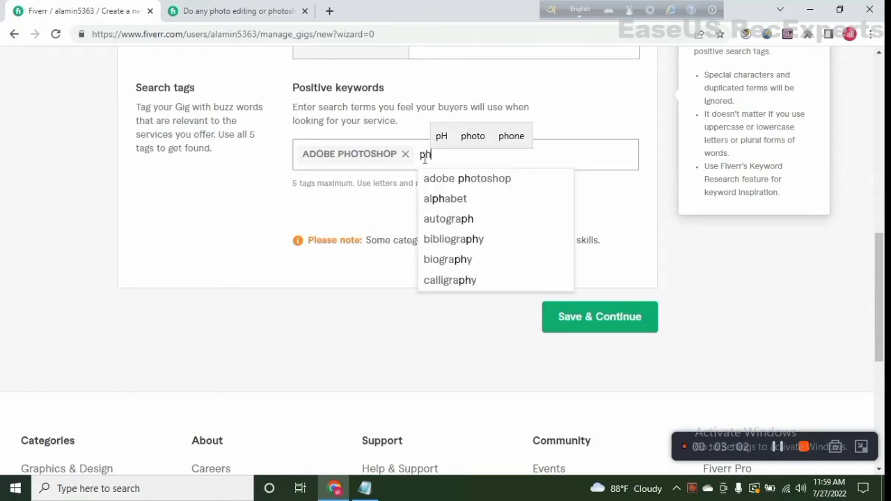
text(ot)
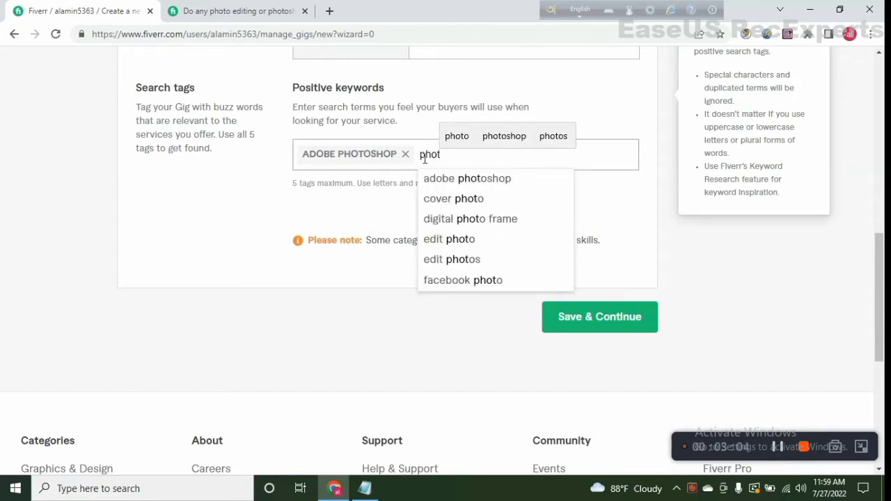
text(o)
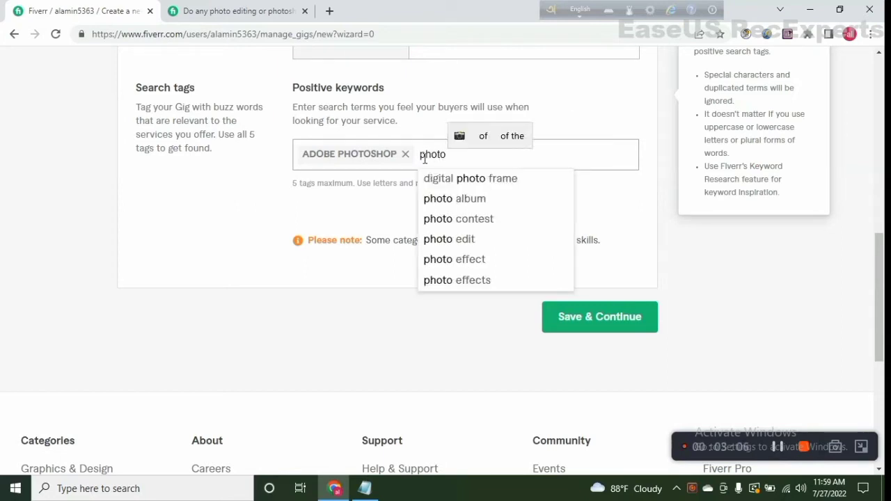
text( idi)
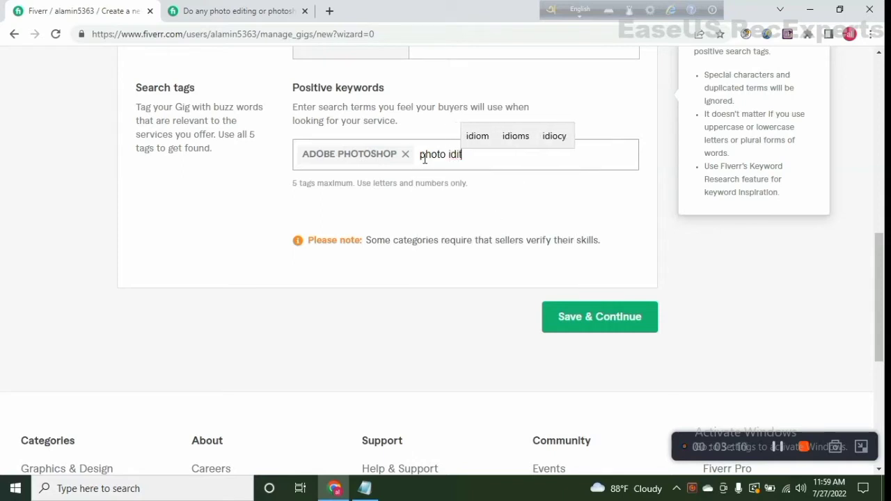
text(ti)
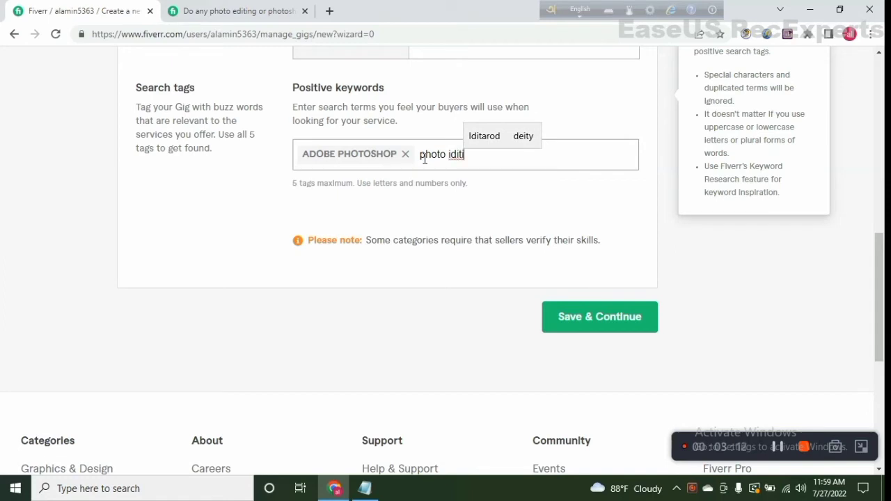
key(BackSpace)
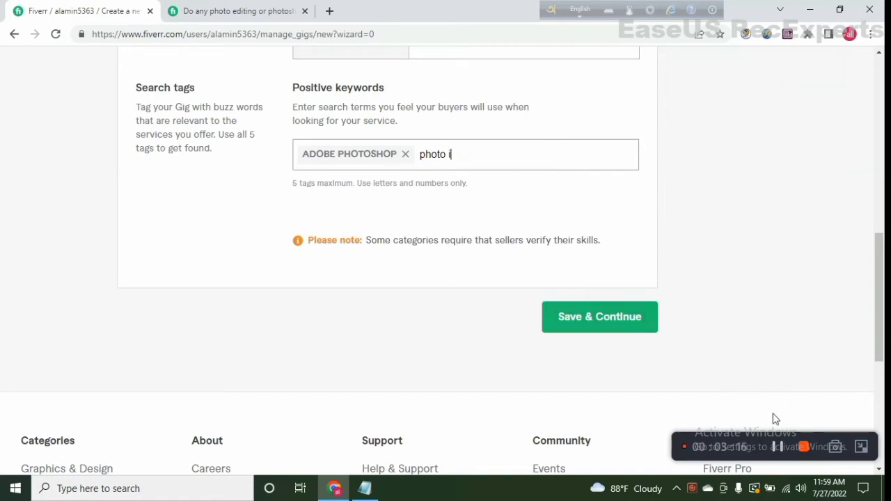
click(531, 163)
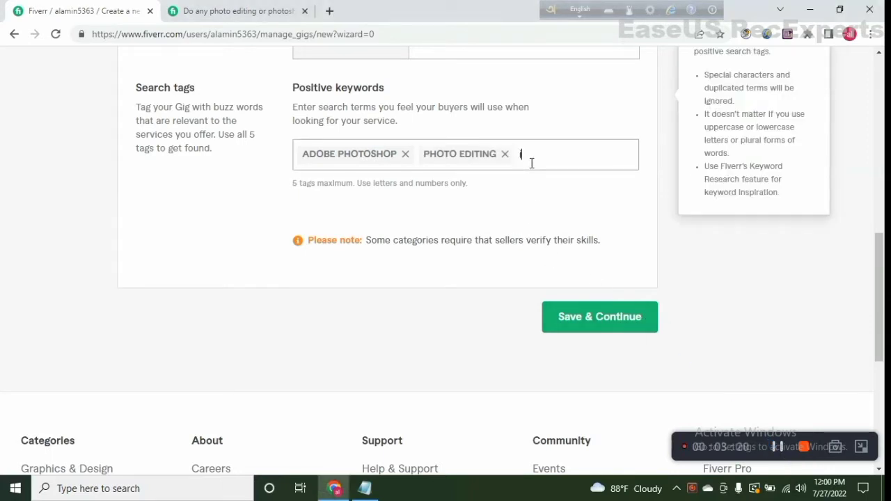
Step: Add Image Editing, Background Removal and Photo Retouching as the remaining search tags
text(imag)
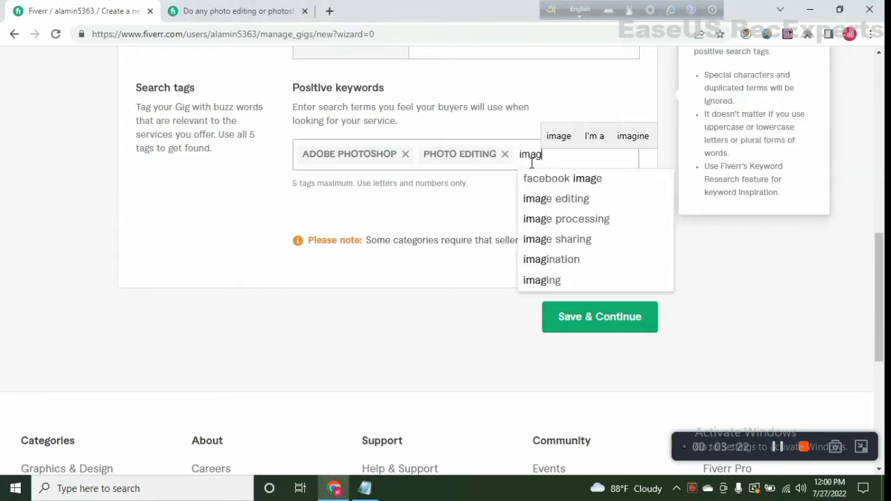
text(e)
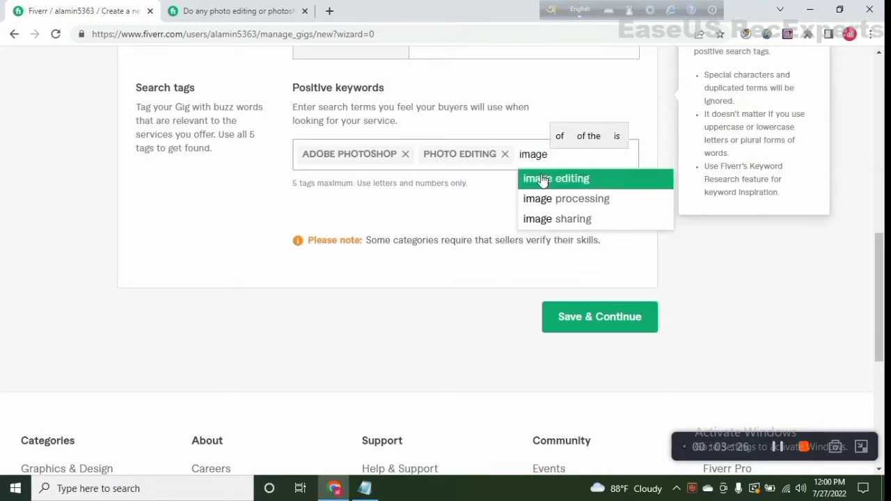
click(540, 179)
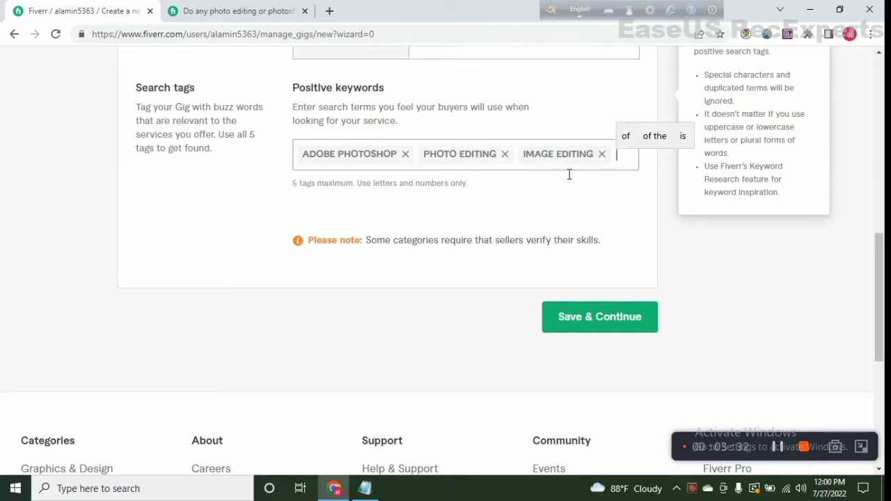
click(619, 159)
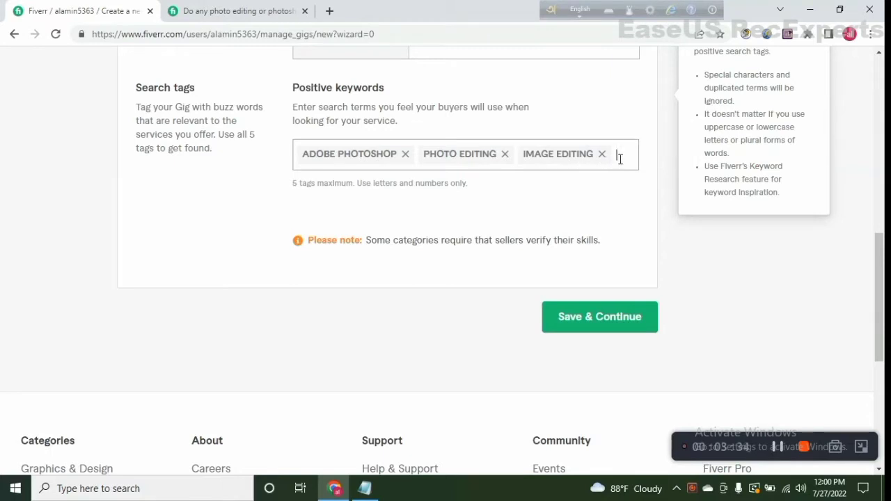
text(ba)
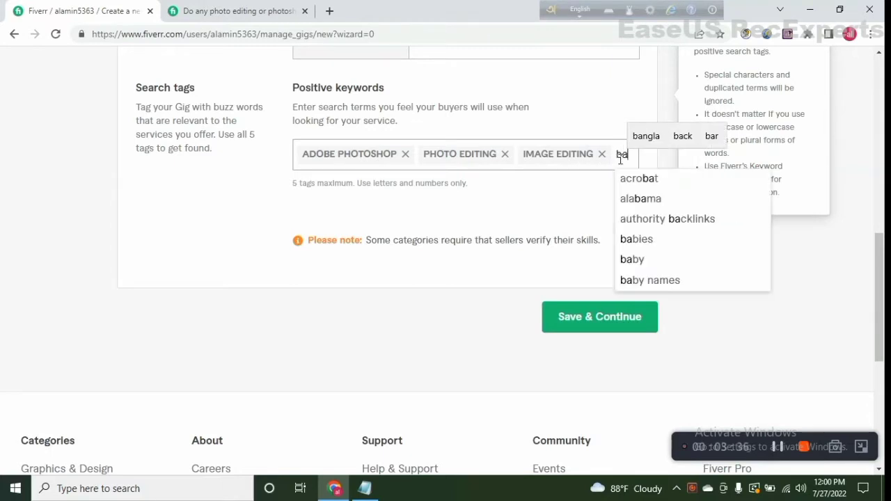
text(ck)
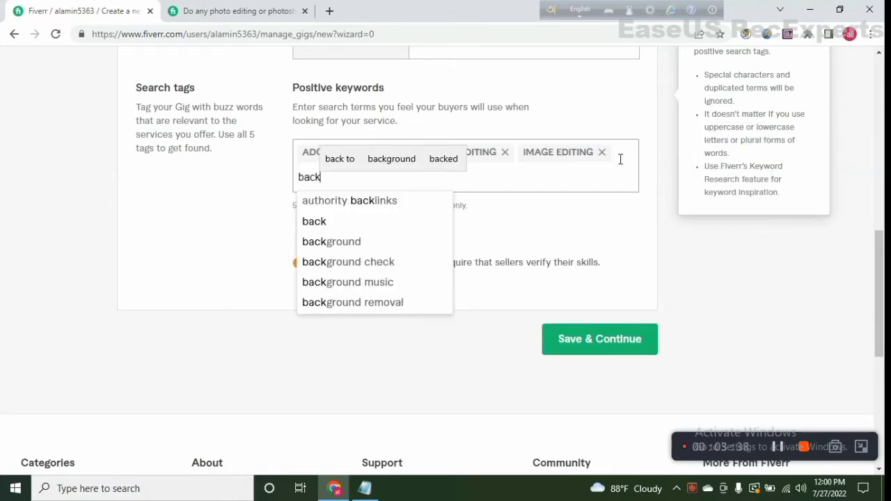
click(380, 305)
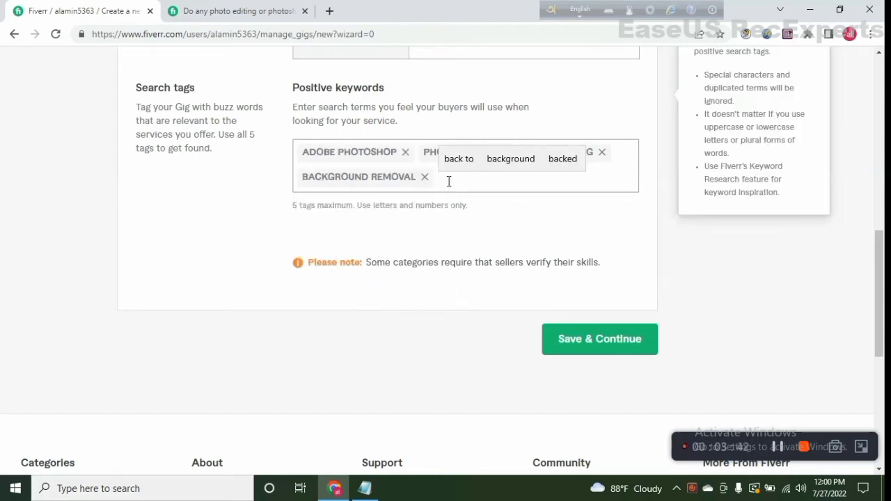
text(ph)
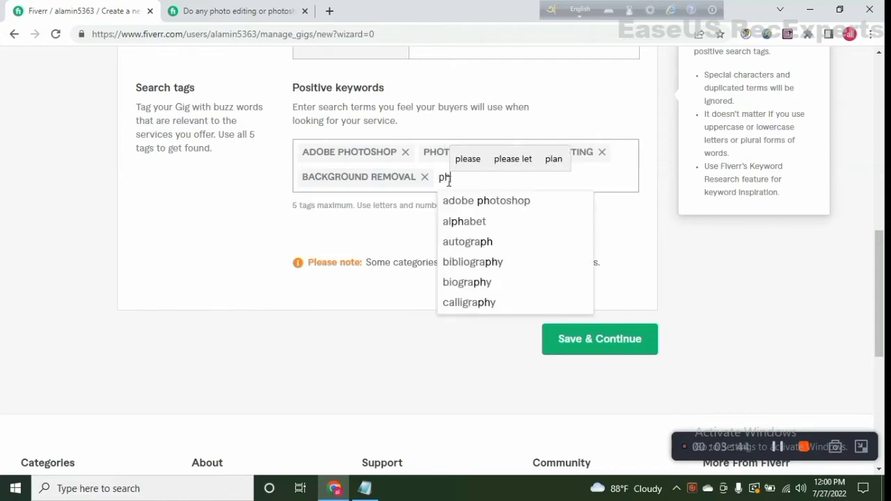
text(oto)
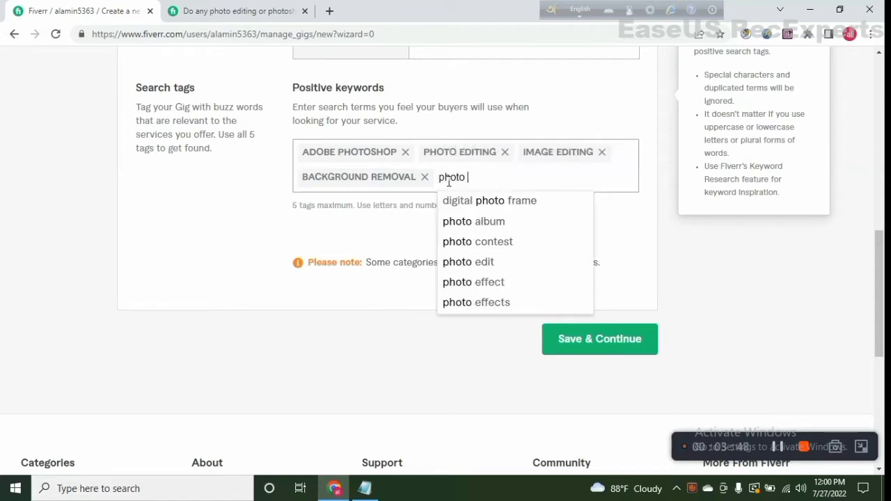
text( re)
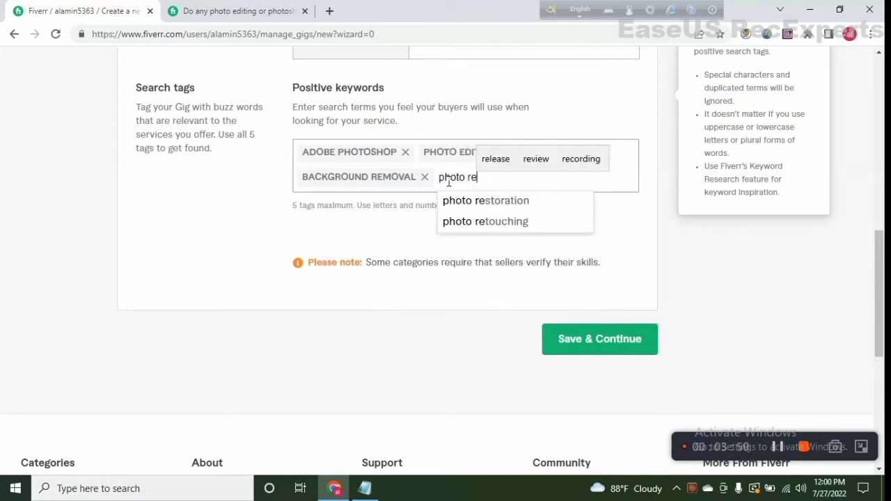
click(486, 223)
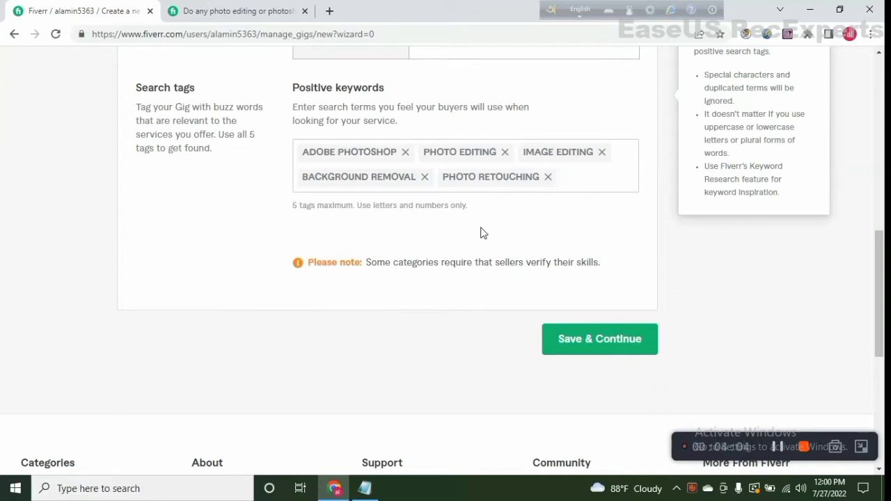
Step: Check the title, category and metadata, then Save & Continue to the Pricing step
scroll(483, 233, up, 5)
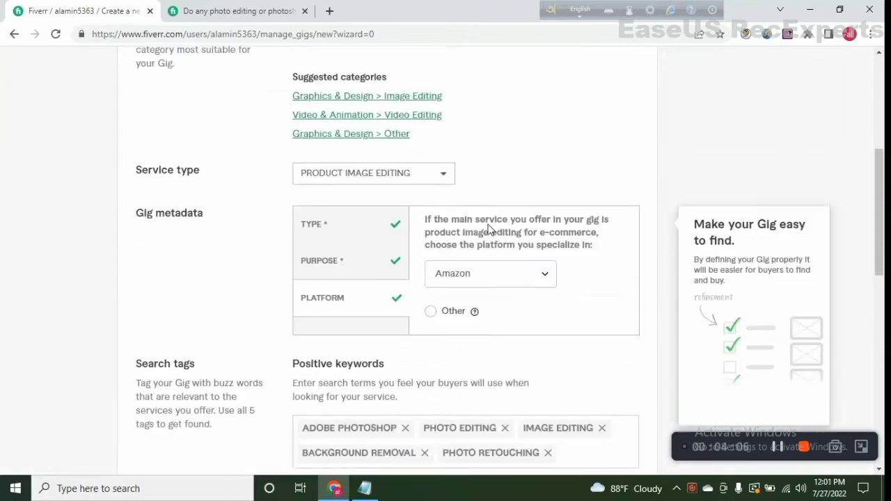
scroll(478, 244, up, 3)
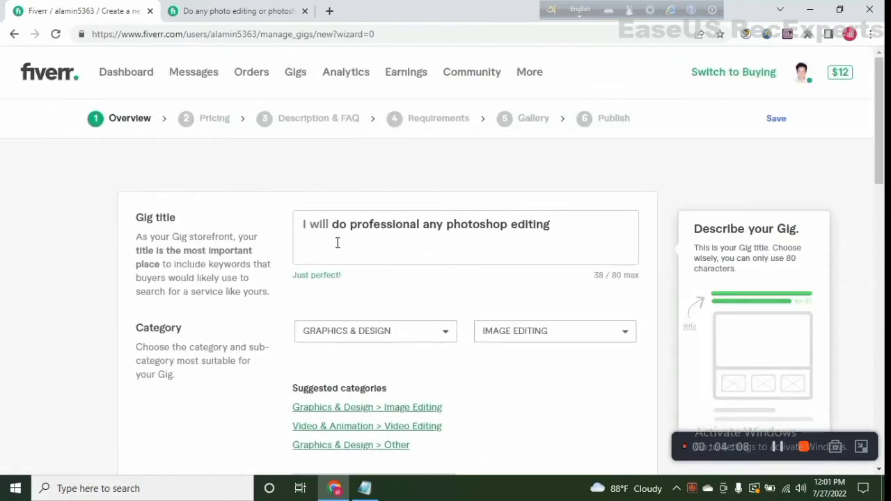
scroll(495, 252, down, 2)
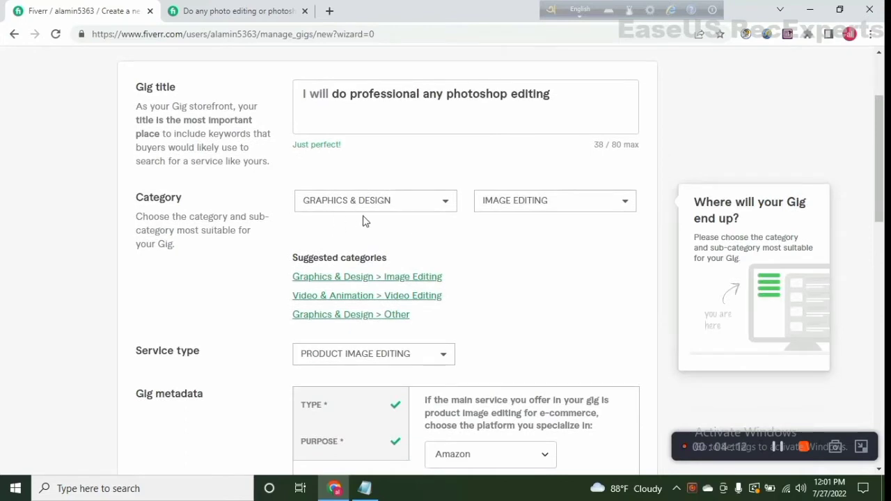
scroll(515, 221, down, 2)
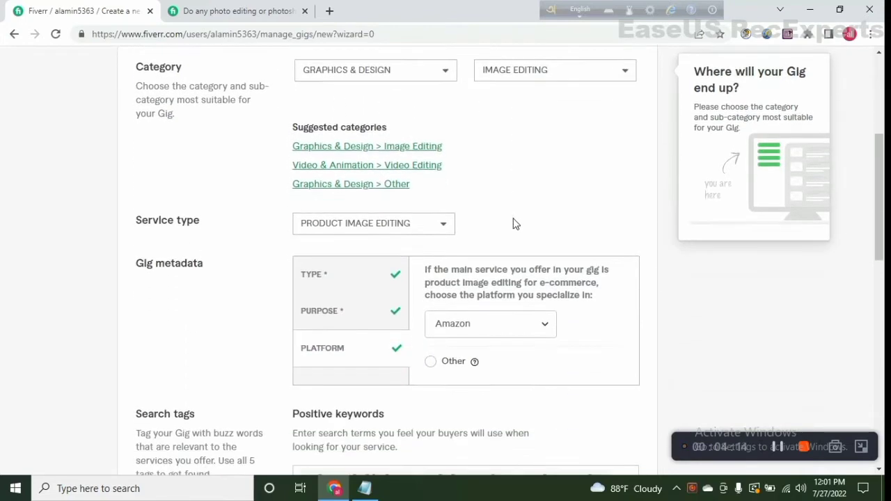
scroll(459, 237, down, 2)
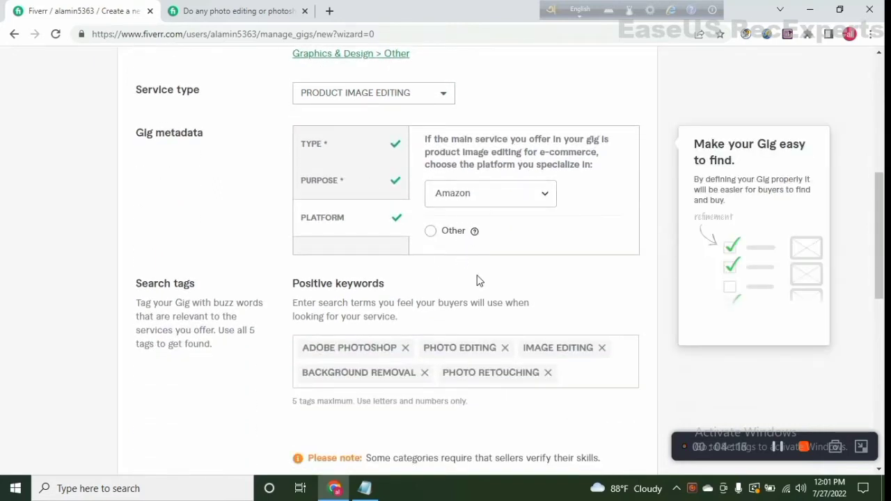
scroll(418, 268, down, 1)
scroll(445, 303, down, 1)
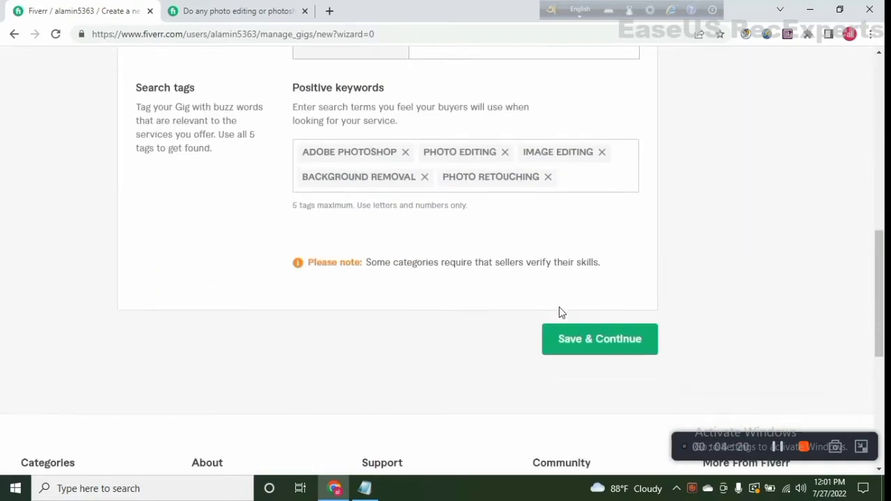
click(589, 348)
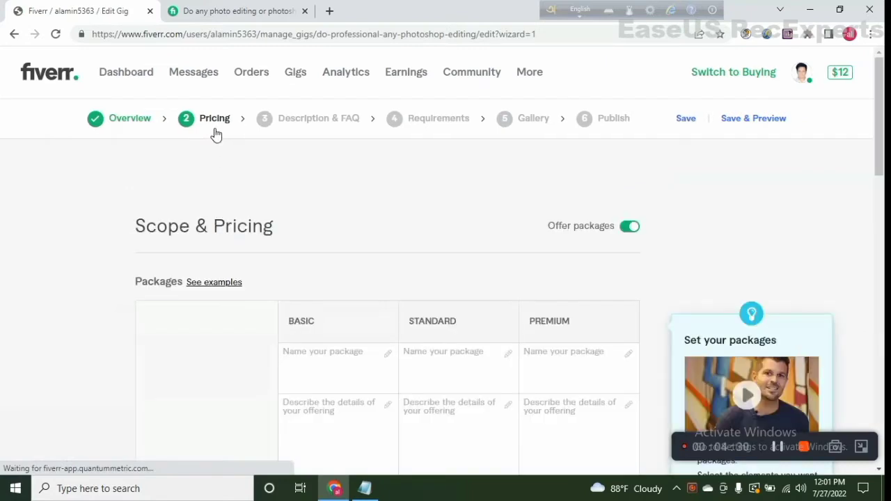
Step: Scroll down to the empty Basic, Standard and Premium packages table
scroll(306, 225, down, 1)
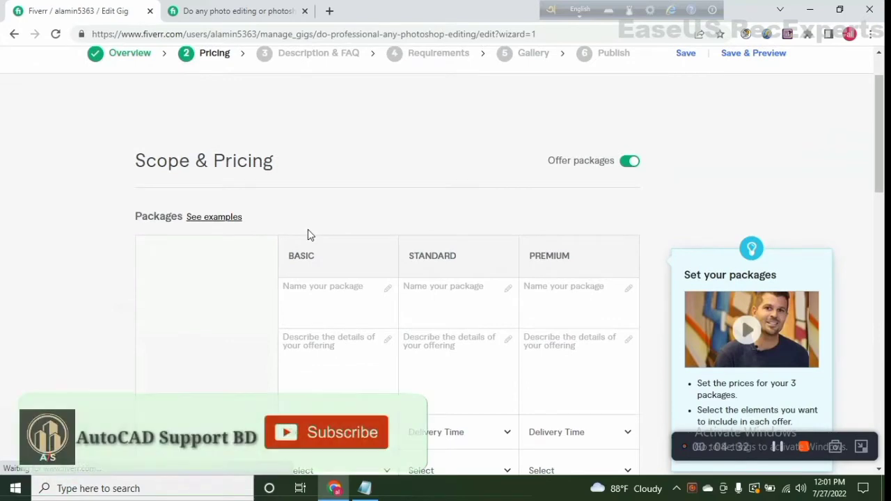
Step: Compare the competitor gig's $10, $20 and $40 packages, then open a new tab
click(239, 10)
scroll(241, 251, down, 4)
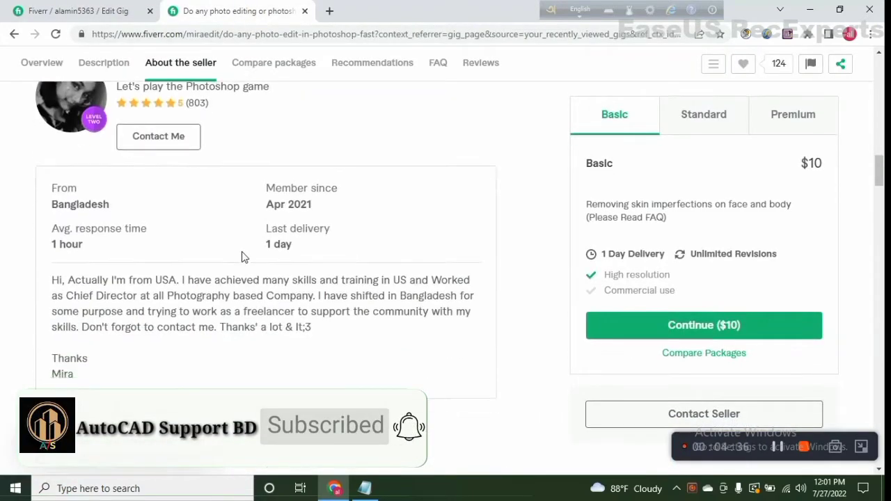
scroll(244, 255, down, 3)
scroll(243, 255, down, 4)
scroll(246, 256, up, 6)
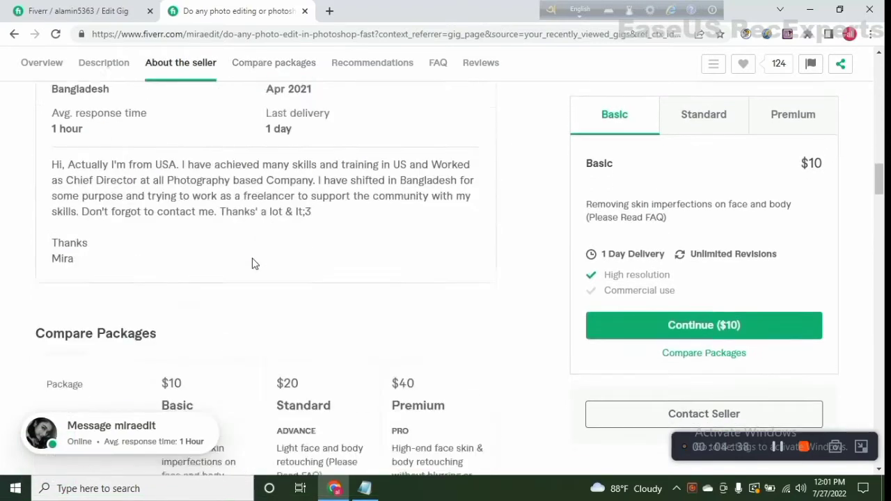
scroll(254, 263, down, 3)
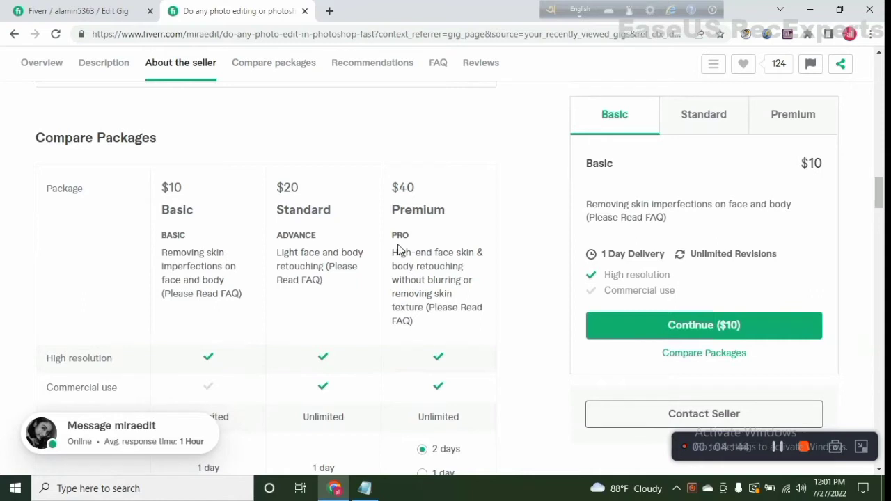
scroll(399, 249, down, 1)
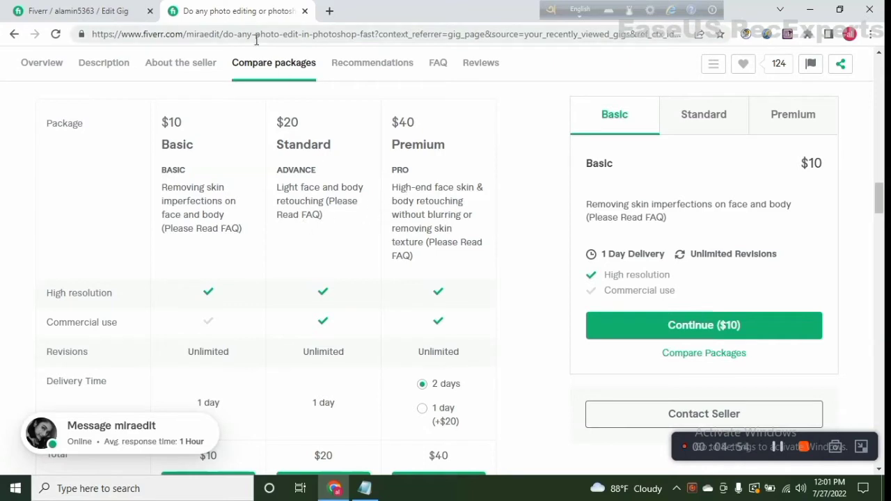
click(328, 10)
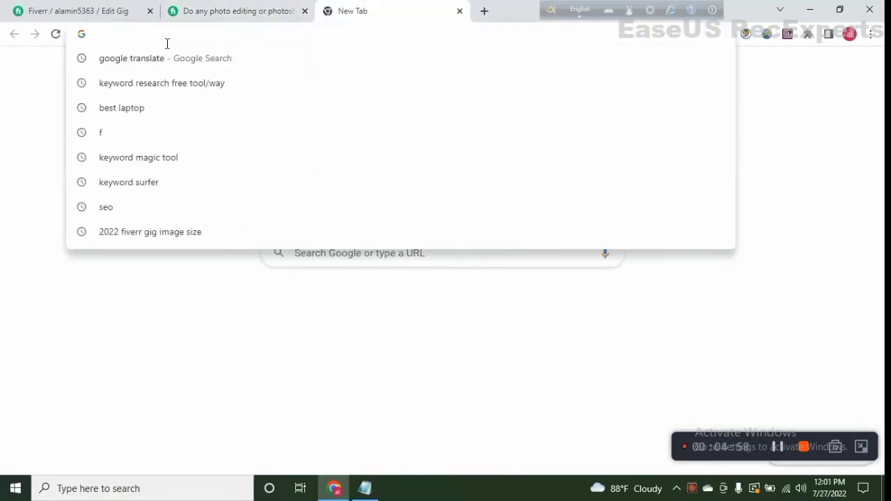
Step: Go to fiverr.com and search for 'photoshop', showing 32,934 services
text(fiverr.com)
key(Return)
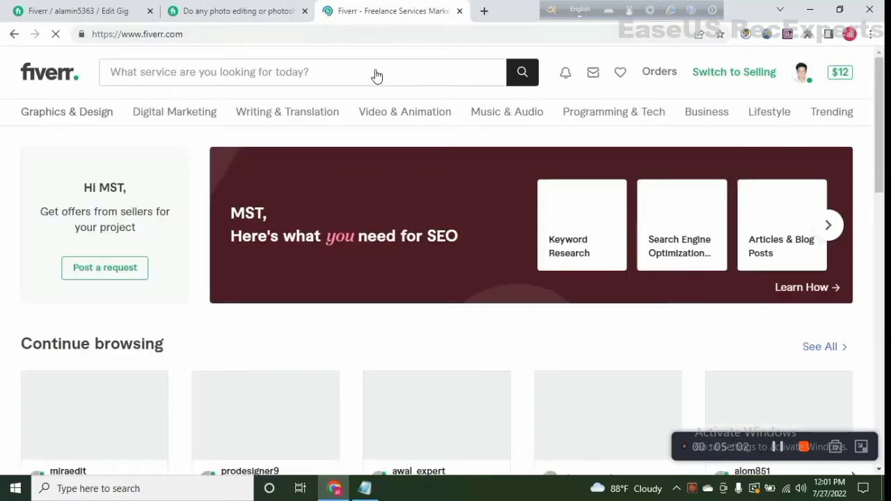
click(278, 77)
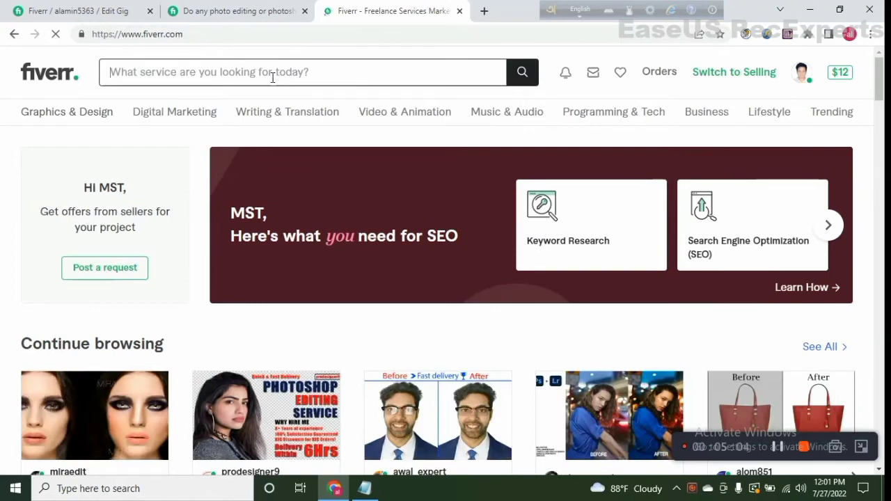
text(p)
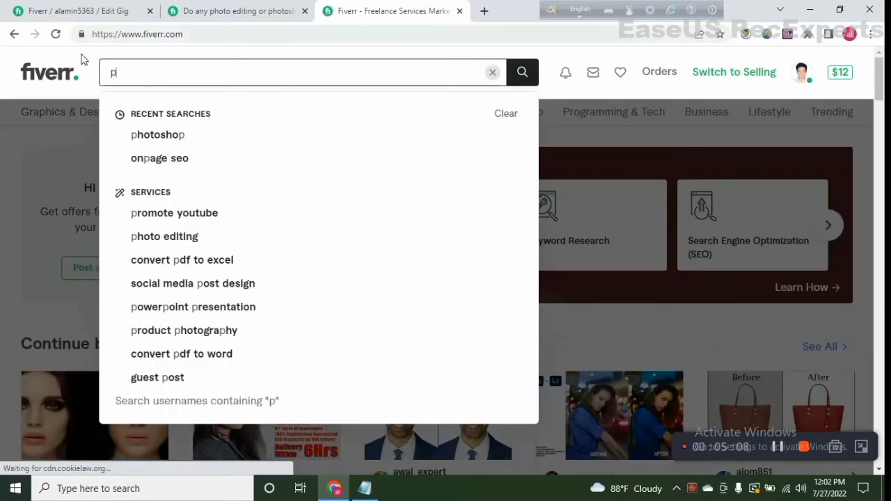
click(132, 135)
mouse_move(174, 111)
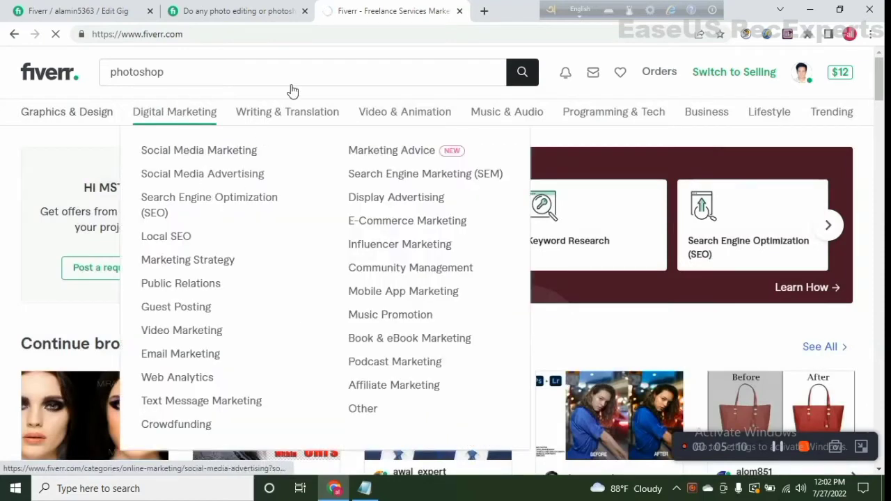
click(522, 71)
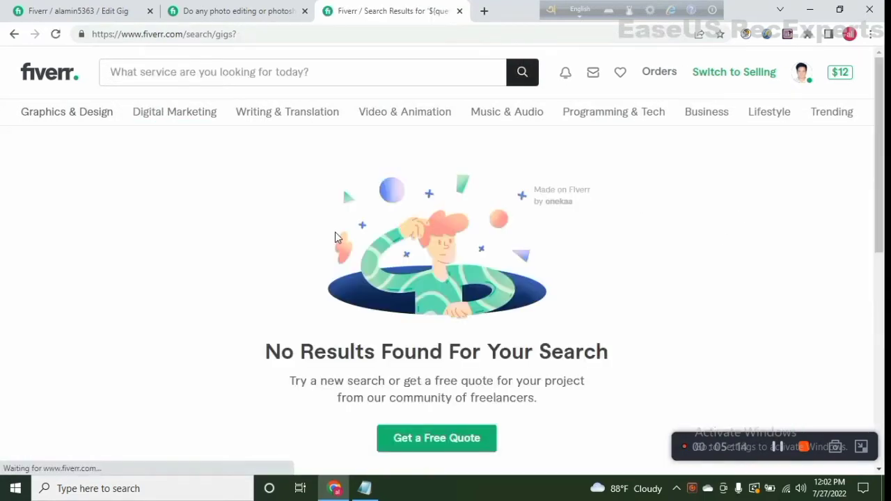
mouse_move(404, 112)
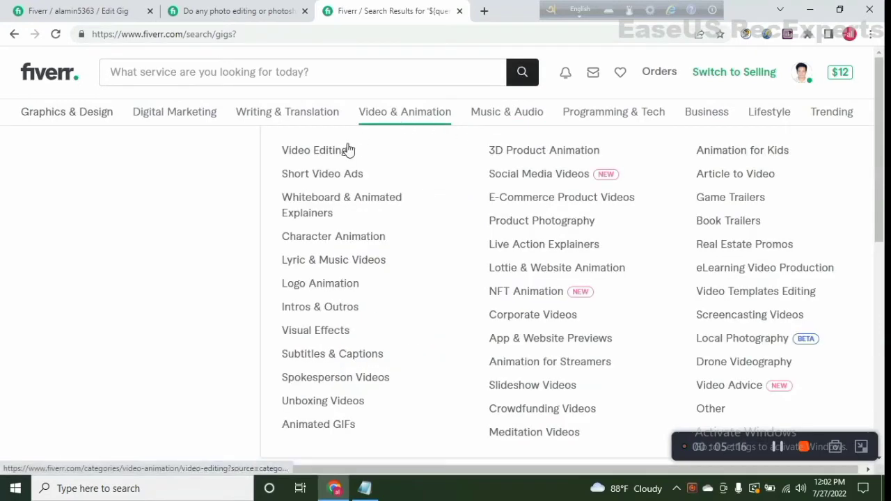
click(267, 73)
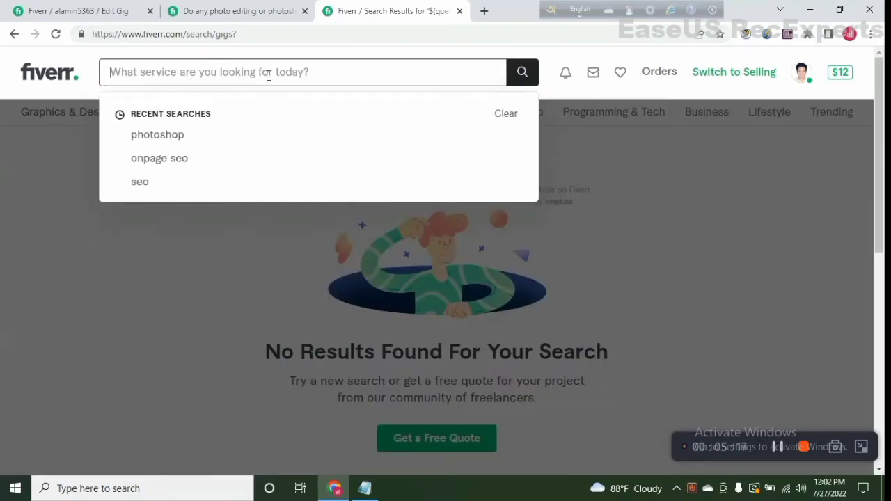
click(204, 137)
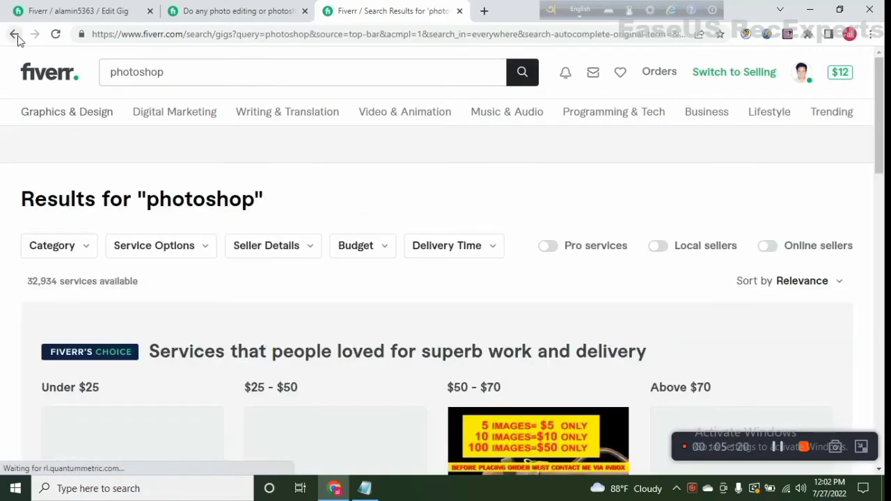
scroll(297, 221, down, 2)
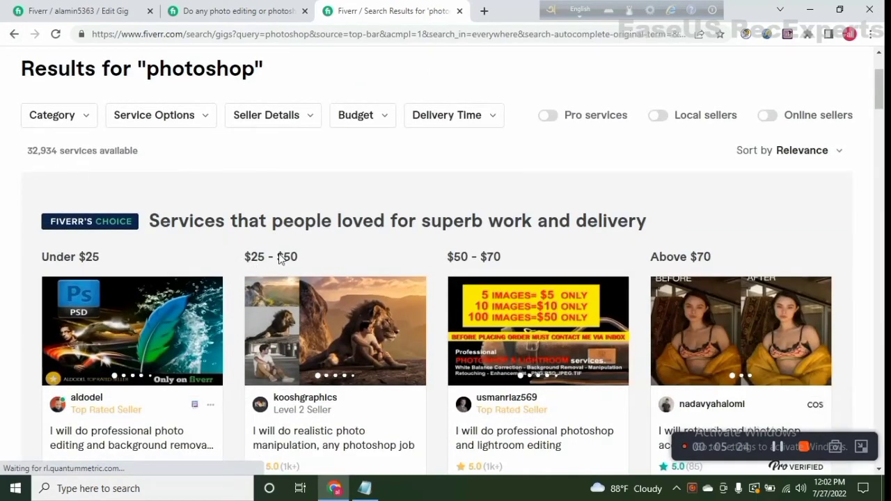
Step: Review the photo editing and background removal gig's seller details and $10/$25/$35 packages
scroll(284, 258, down, 4)
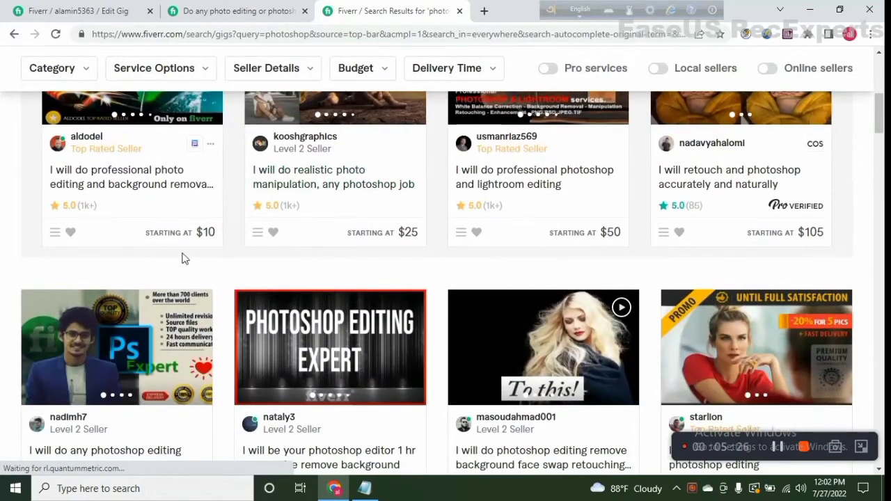
click(150, 183)
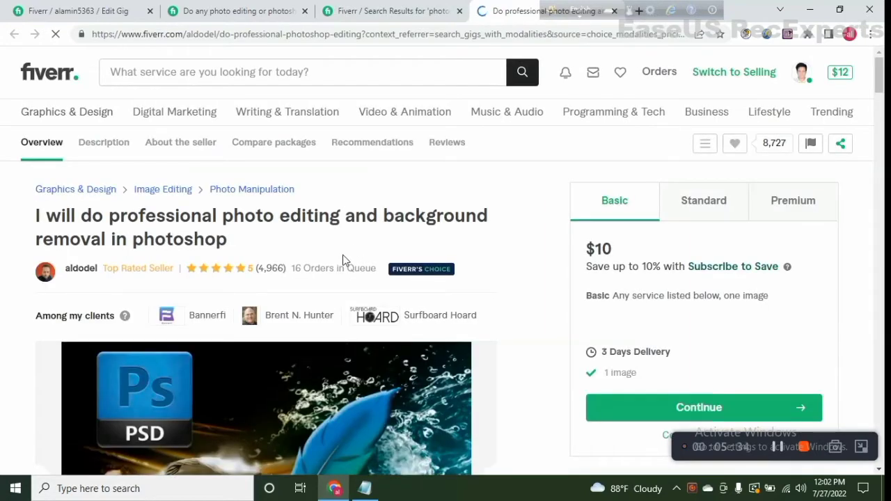
scroll(343, 260, down, 1)
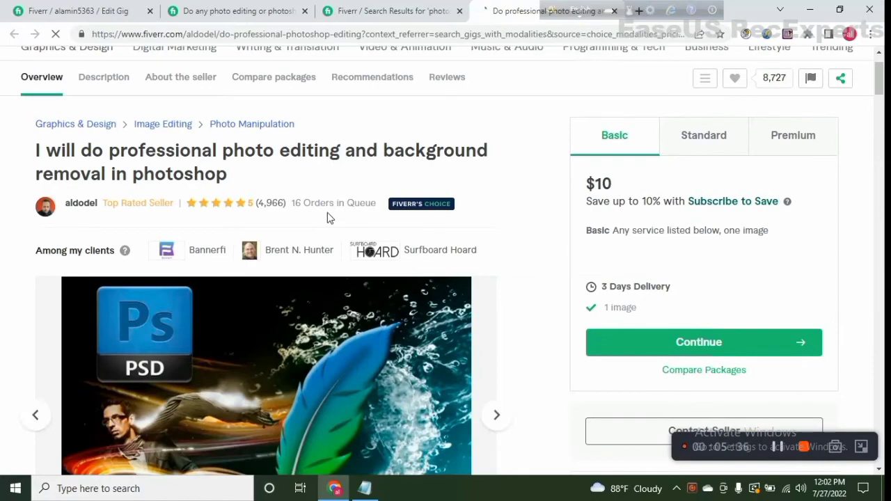
scroll(309, 202, down, 4)
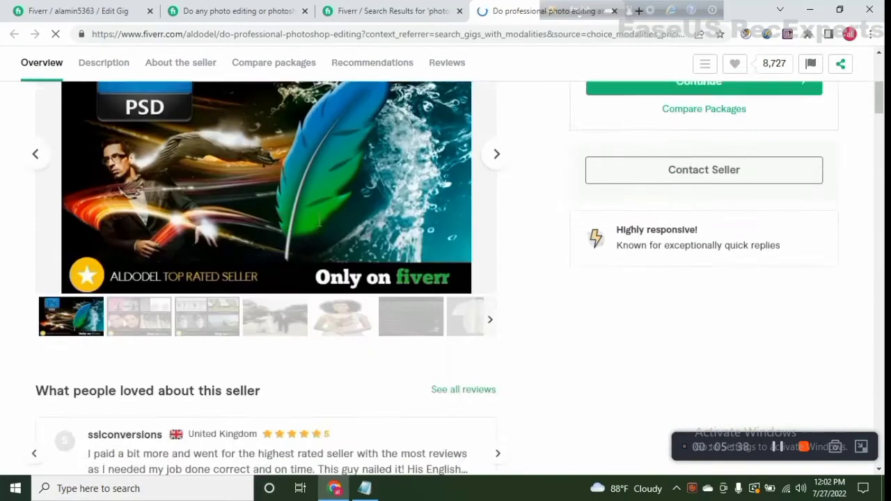
scroll(313, 220, down, 4)
scroll(313, 220, down, 3)
scroll(313, 220, down, 3)
scroll(312, 220, down, 3)
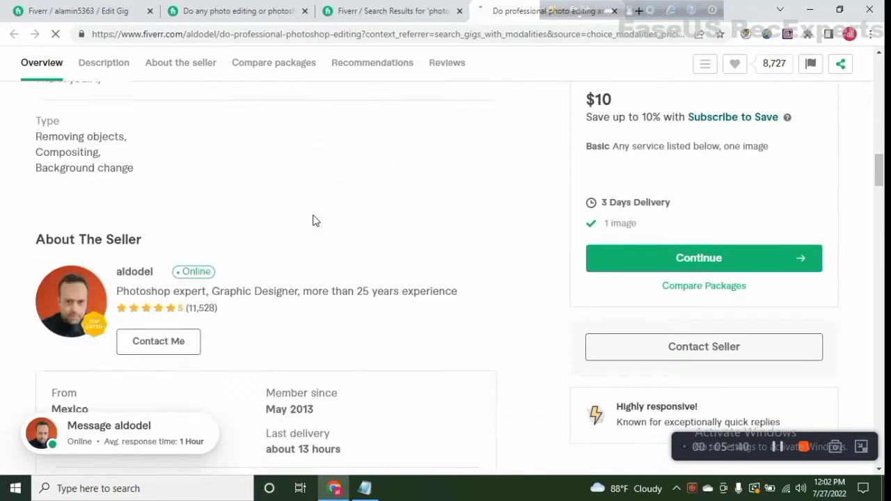
scroll(313, 220, down, 2)
scroll(312, 219, down, 1)
scroll(245, 221, down, 3)
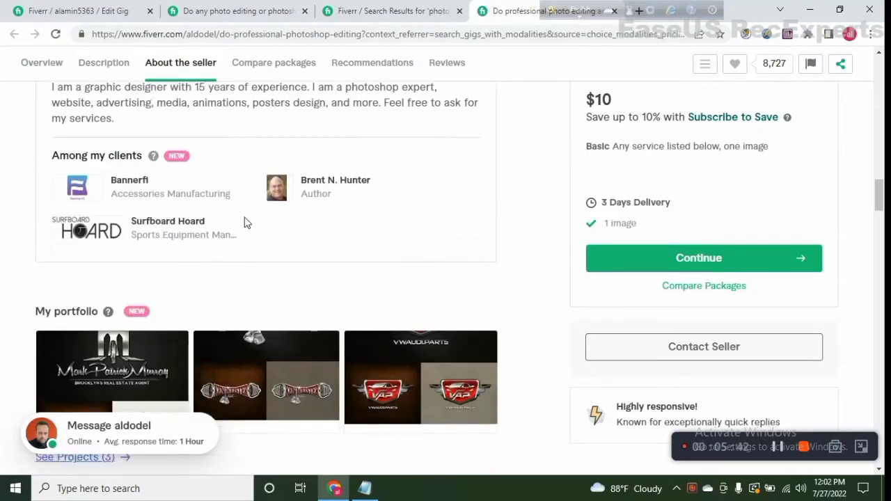
scroll(249, 223, down, 3)
scroll(257, 222, down, 2)
scroll(217, 175, down, 2)
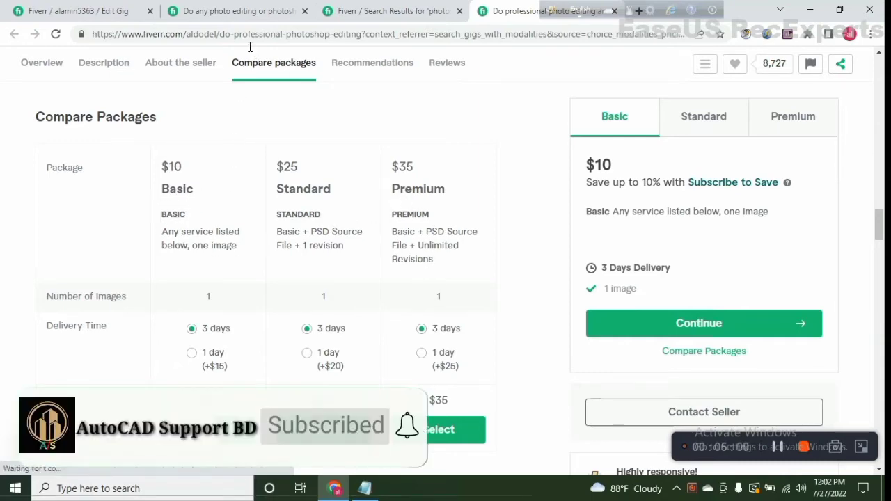
click(258, 10)
Step: Return to the photoshop results and scroll through another seller's $5/$10/$20 package comparison
click(390, 10)
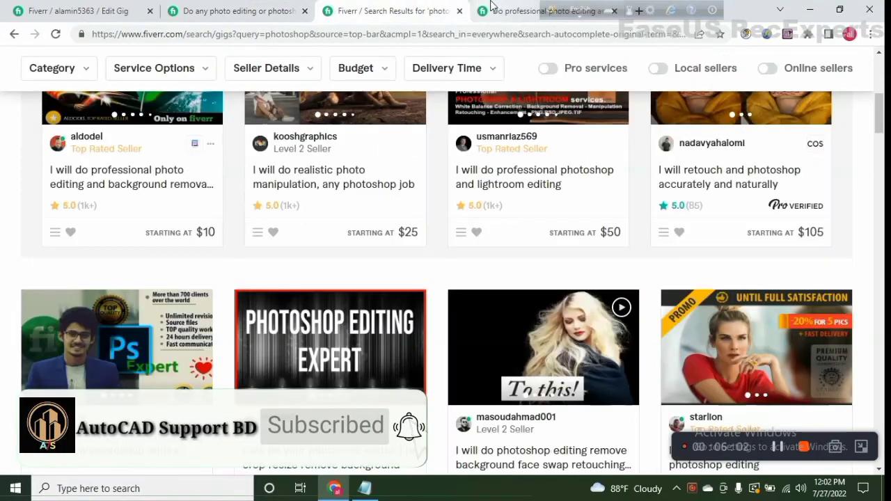
scroll(328, 241, up, 4)
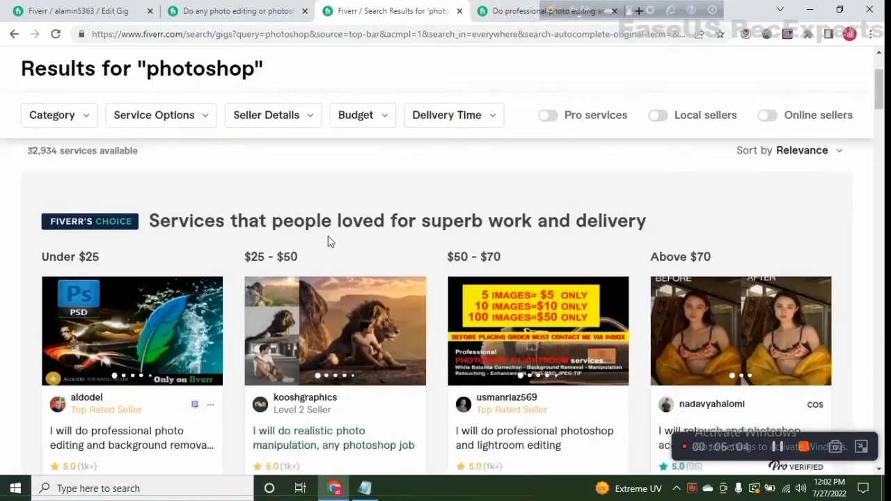
scroll(332, 187, down, 2)
scroll(395, 237, down, 3)
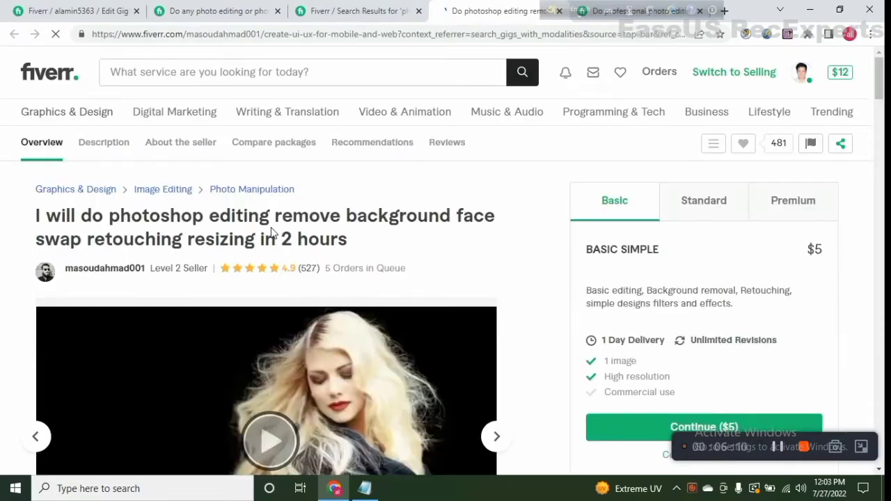
scroll(378, 236, down, 3)
scroll(360, 253, down, 3)
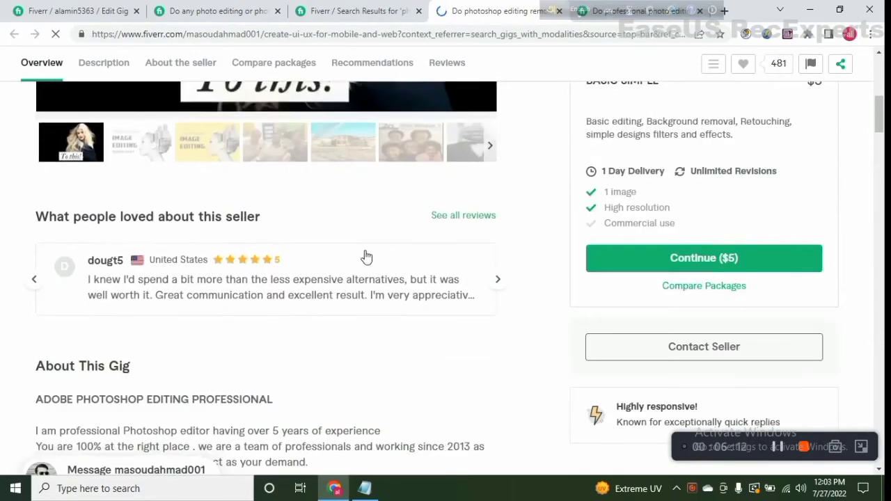
scroll(365, 255, down, 3)
scroll(360, 256, down, 5)
scroll(360, 255, down, 5)
scroll(366, 257, down, 3)
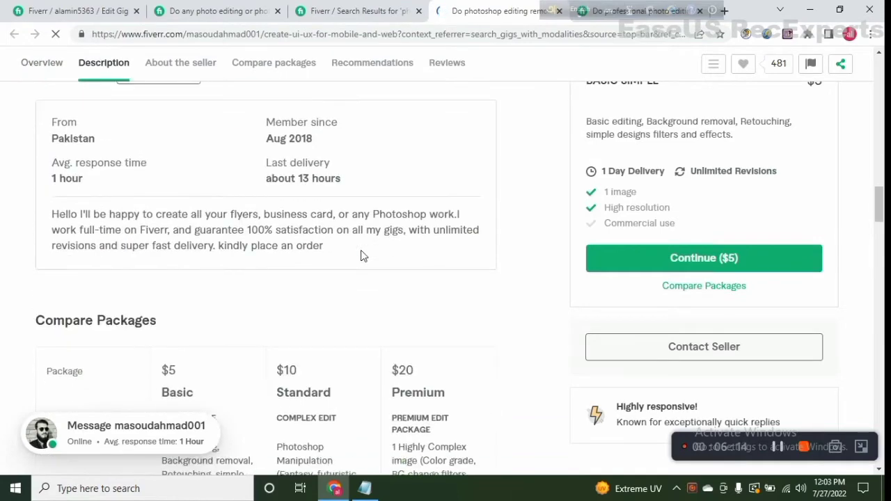
scroll(359, 254, down, 5)
scroll(361, 255, up, 1)
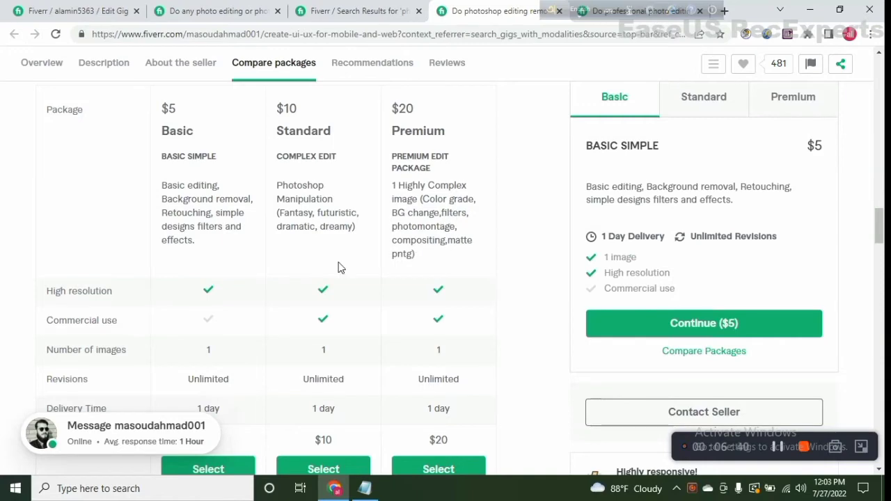
scroll(339, 265, down, 2)
scroll(332, 288, up, 2)
scroll(342, 278, down, 1)
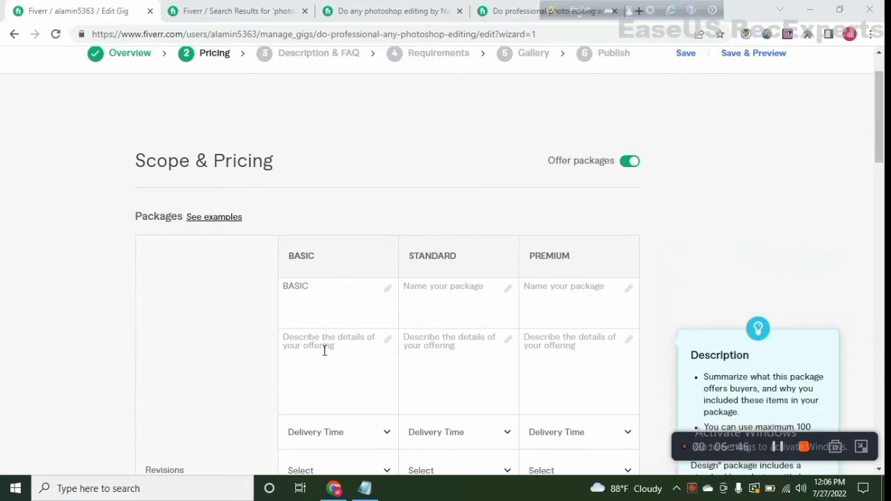
Step: Copy the '1 simple picture, 5 revisions' line from Notepad into the Basic package description
click(323, 350)
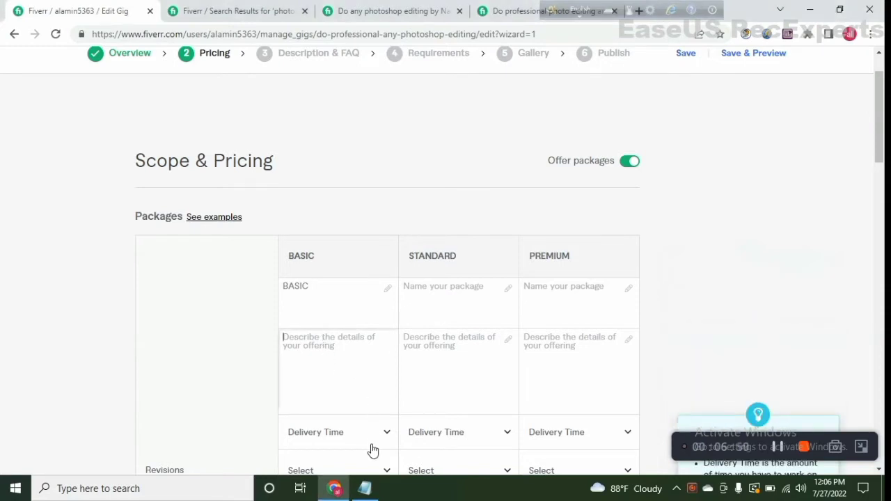
click(367, 489)
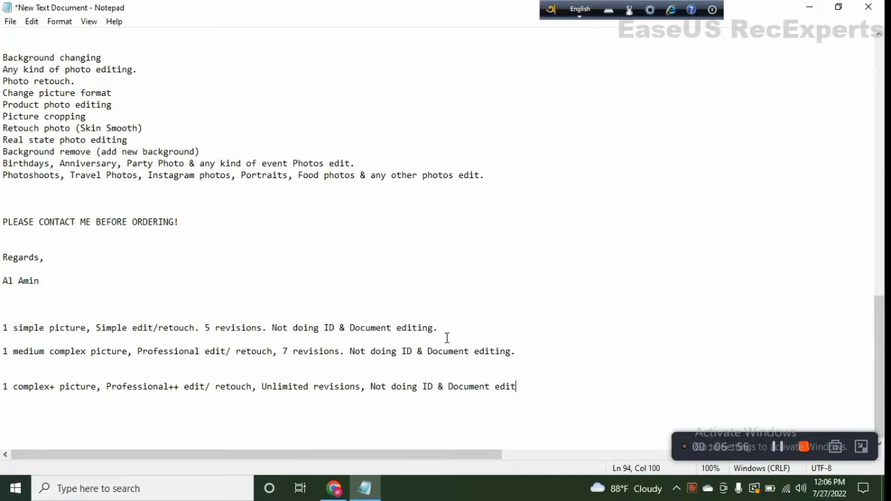
drag(447, 337, 3, 328)
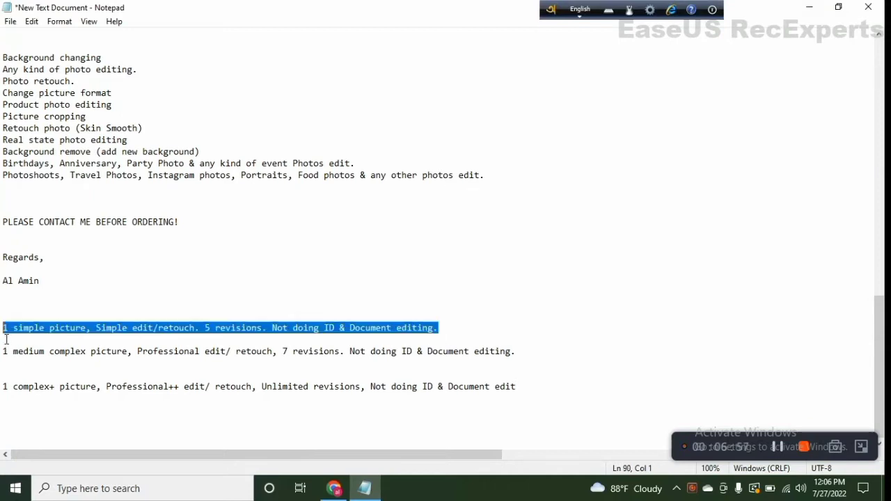
right_click(56, 338)
click(192, 254)
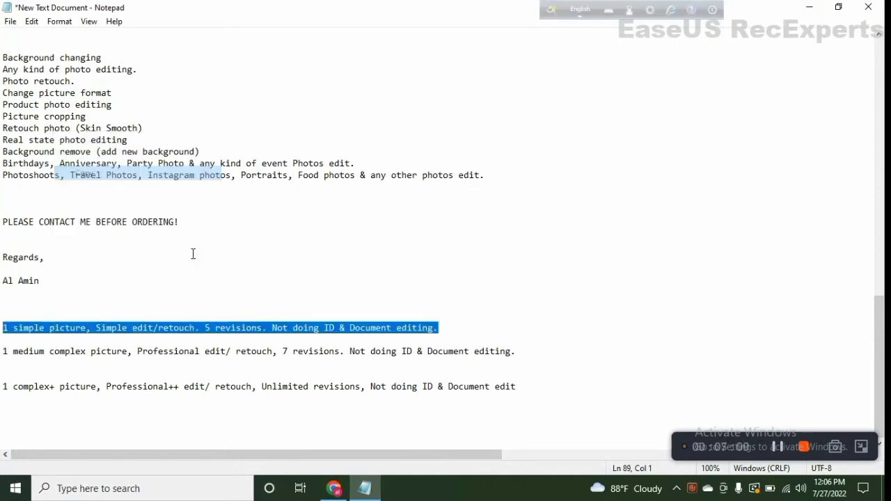
mouse_move(334, 488)
click(324, 459)
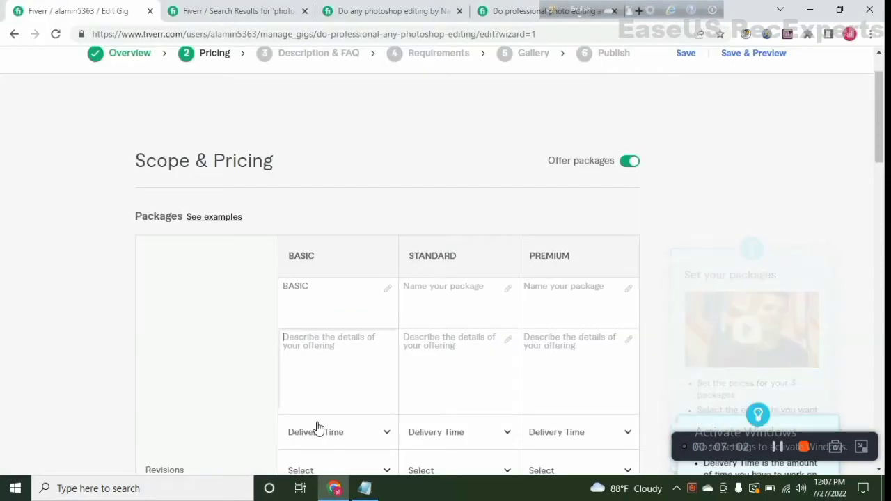
click(310, 327)
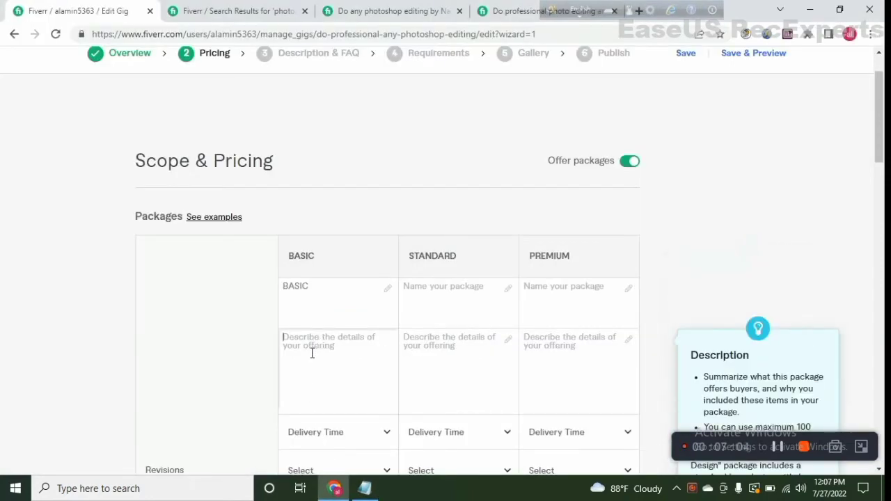
right_click(307, 348)
click(344, 249)
click(318, 294)
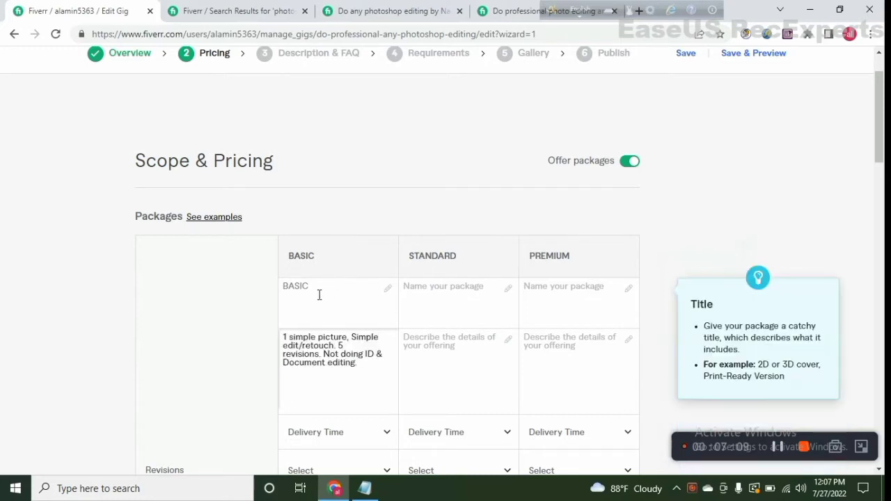
Step: Name the Standard package STANNDART
click(460, 298)
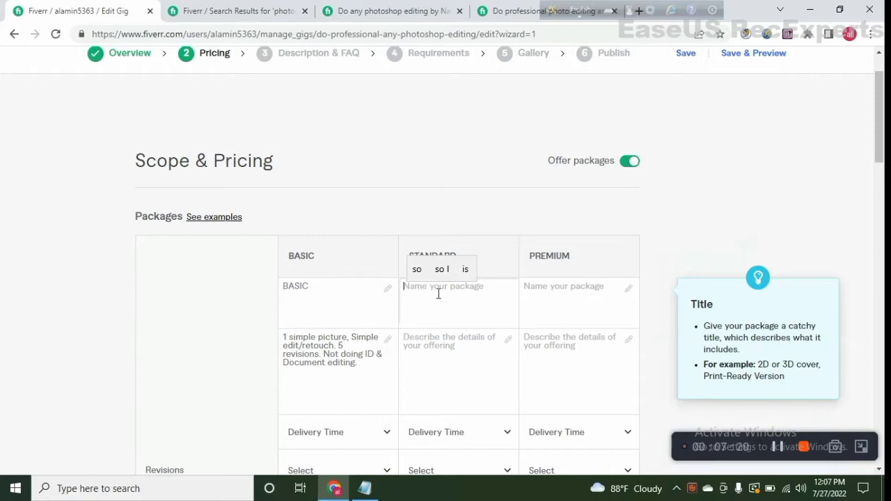
text(ST)
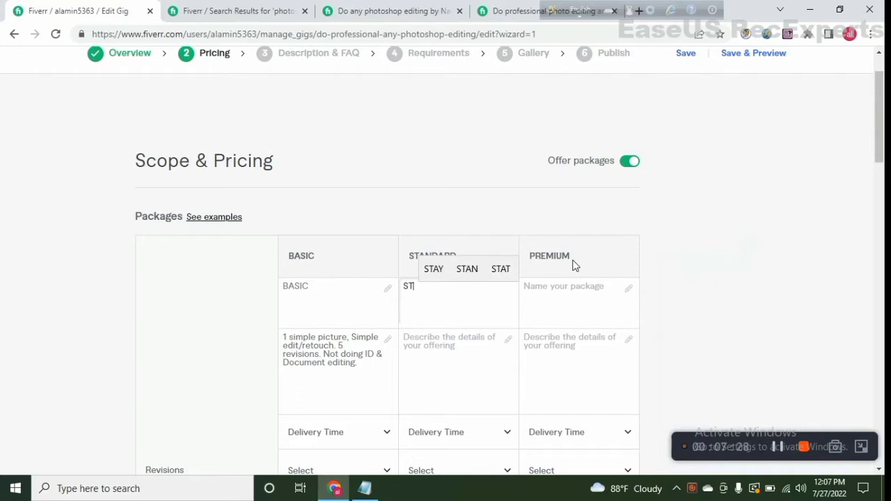
text(A)
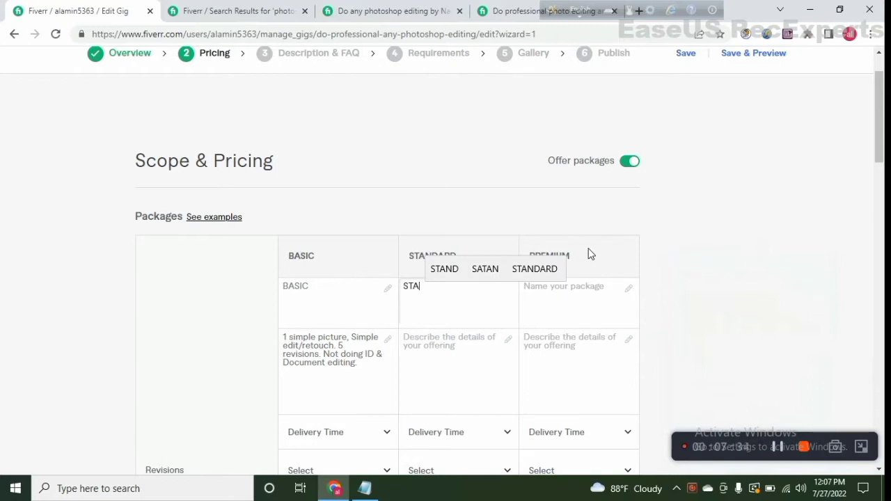
text(N)
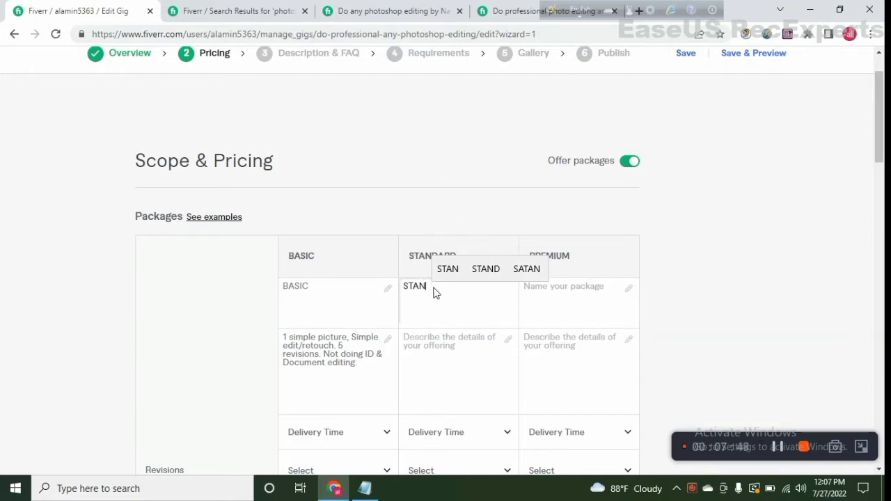
text(NDART)
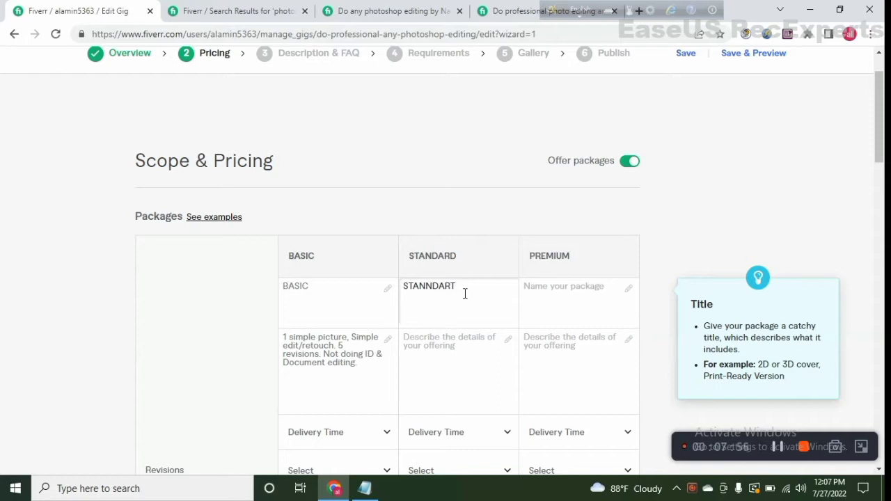
Step: Paste the '1 medium complex picture, 7 revisions' line from the notes into the Standard description
scroll(465, 293, down, 3)
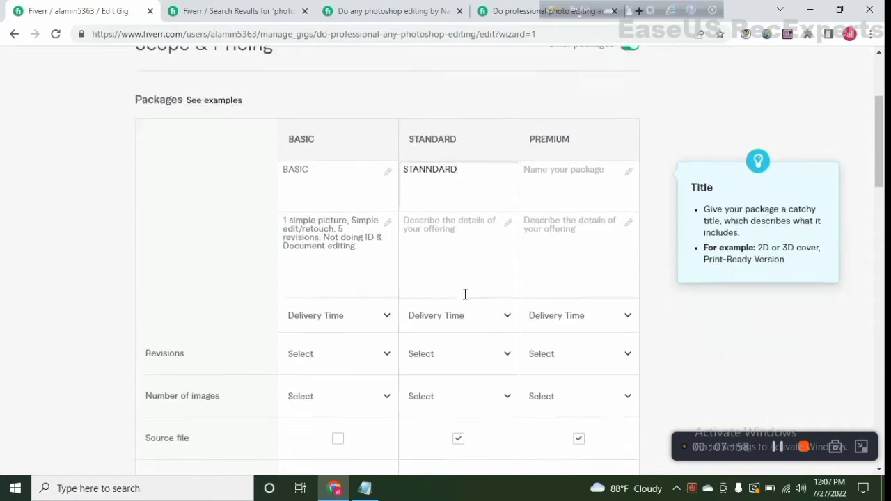
scroll(461, 297, up, 2)
click(431, 283)
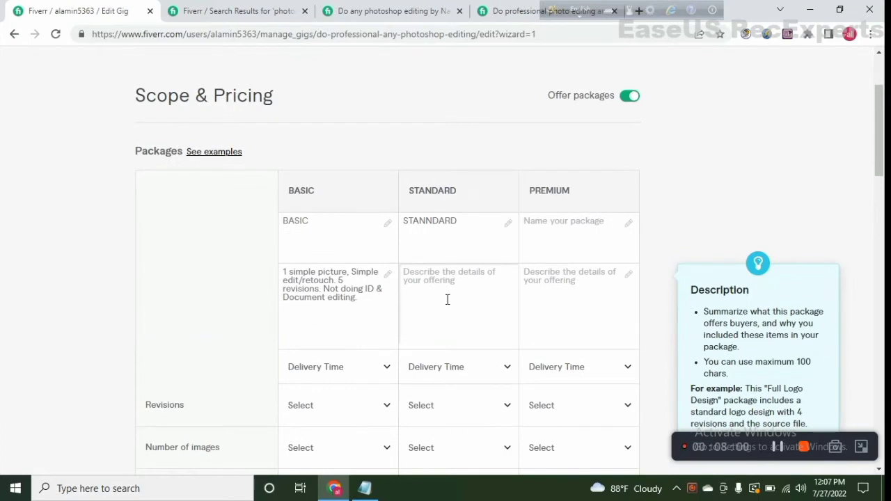
mouse_move(364, 488)
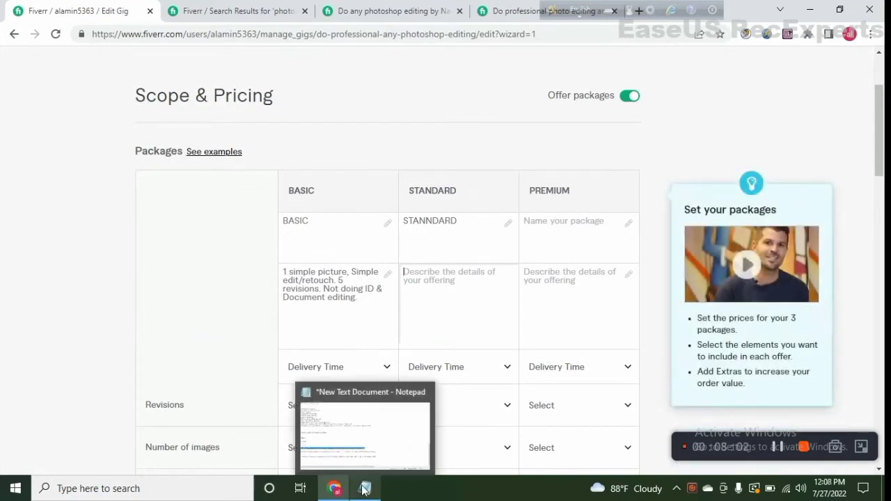
click(368, 443)
drag(515, 357, 7, 354)
click(7, 365)
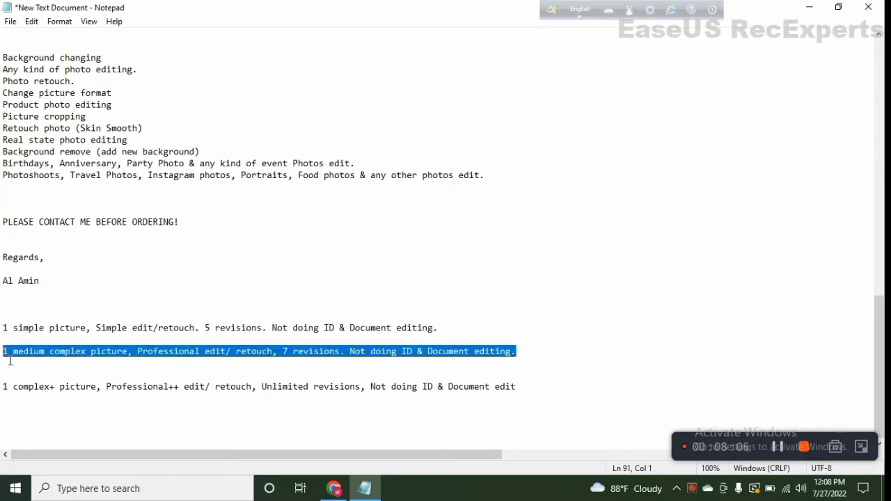
right_click(33, 361)
click(75, 197)
mouse_move(334, 488)
click(329, 425)
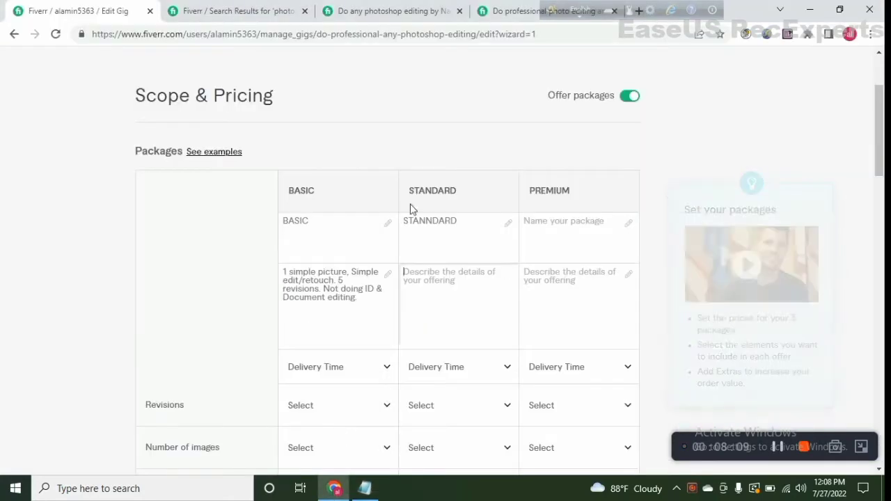
right_click(413, 277)
click(449, 174)
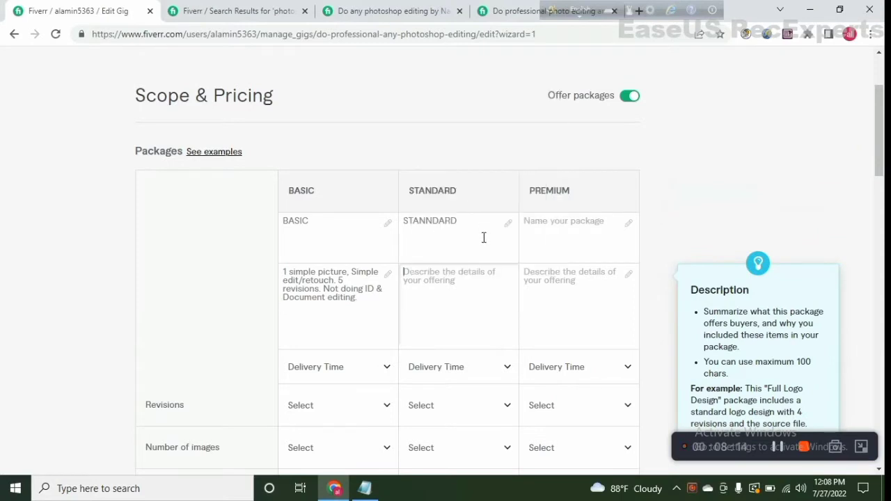
Step: Name the Premium package PREMIUM
click(483, 237)
click(554, 228)
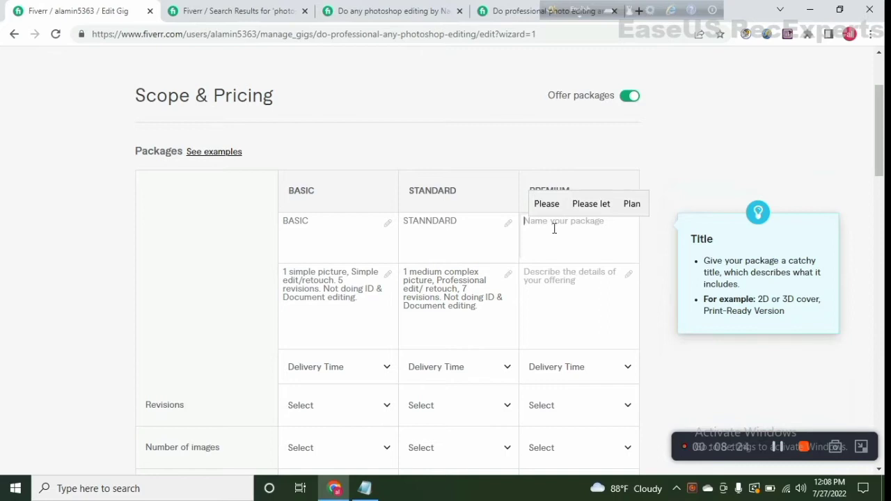
text(PRE)
click(477, 237)
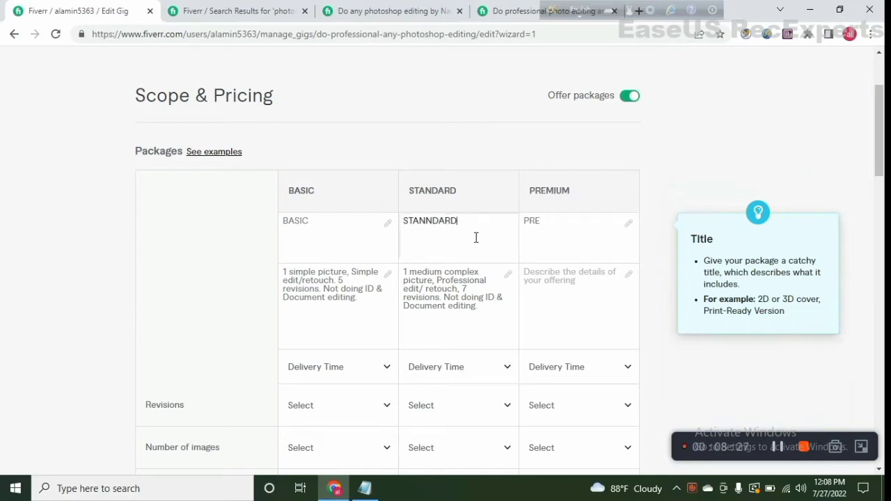
click(547, 227)
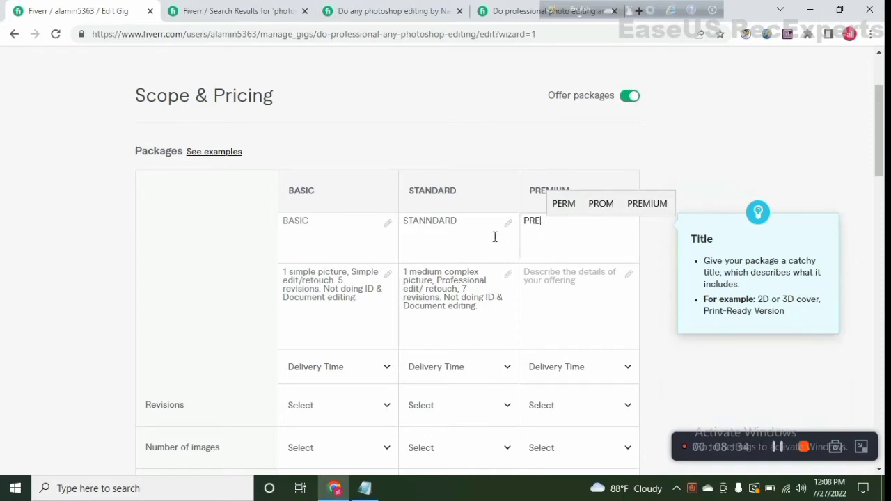
text(MIUM)
click(547, 288)
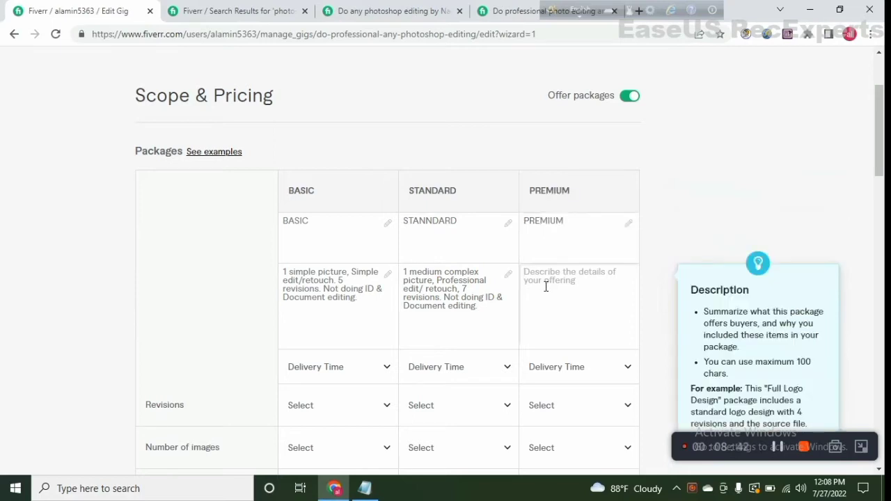
click(564, 229)
click(547, 290)
Step: Copy the '1 complex+' line from Notepad and paste it into the Premium description
click(365, 488)
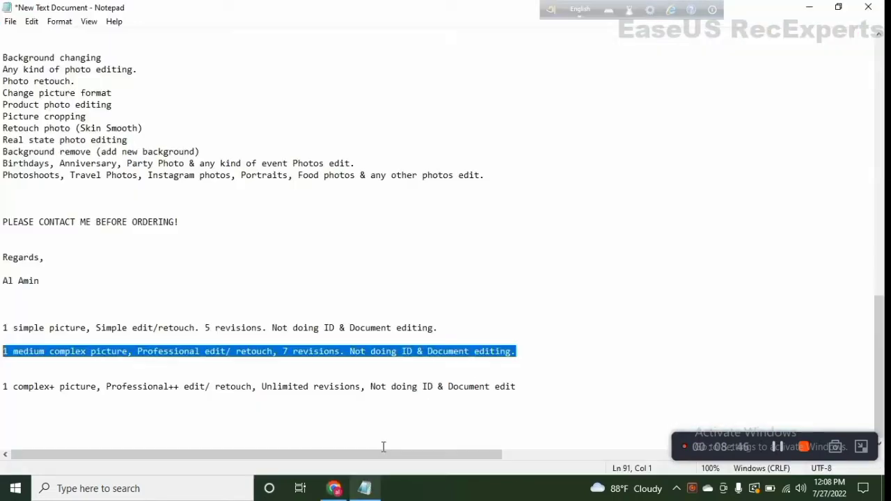
drag(516, 387, 57, 389)
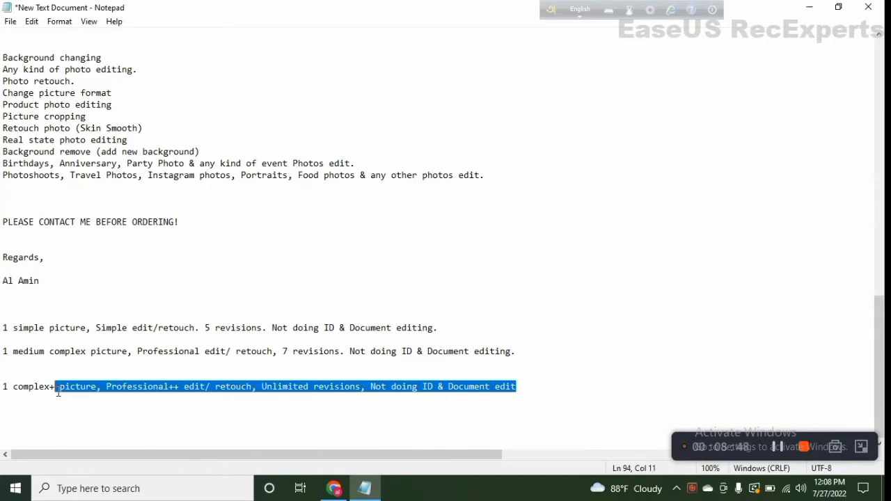
drag(5, 400, 5, 387)
right_click(21, 390)
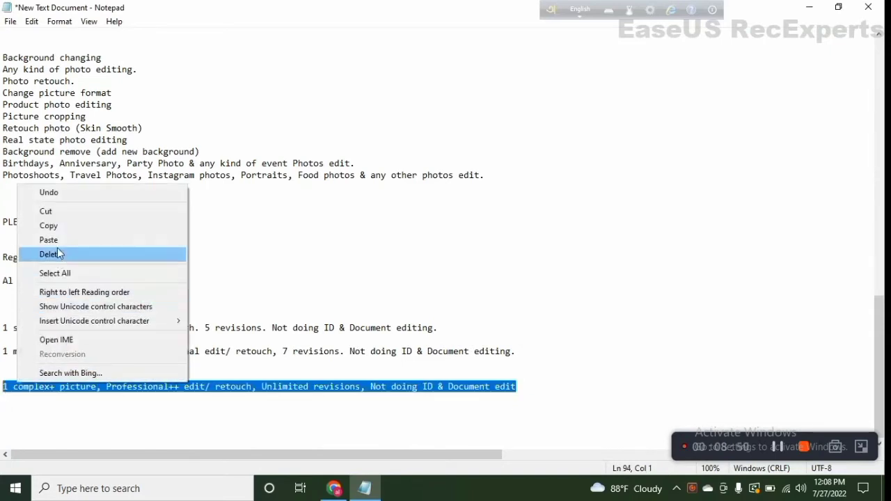
click(49, 225)
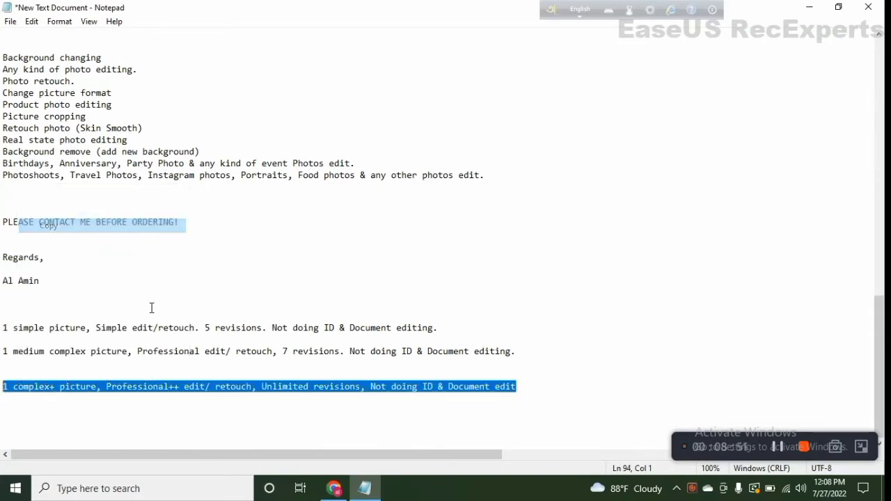
click(333, 491)
click(543, 235)
click(540, 288)
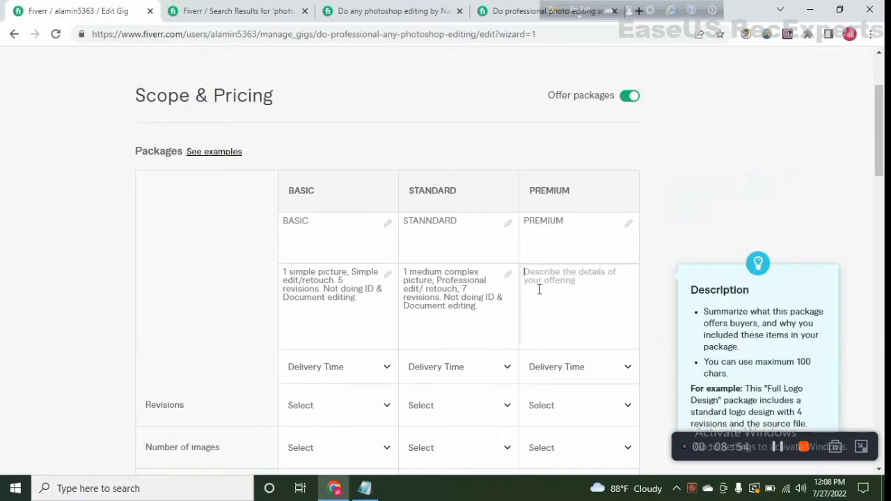
right_click(534, 285)
click(579, 177)
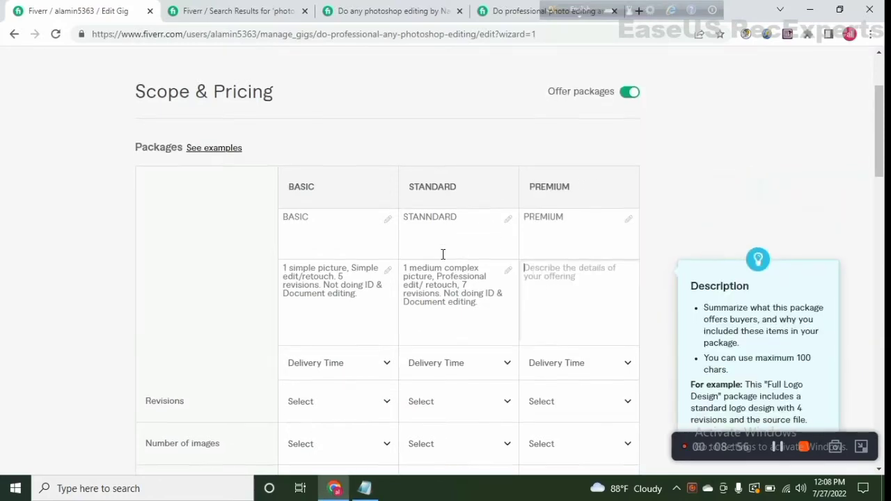
scroll(443, 254, down, 2)
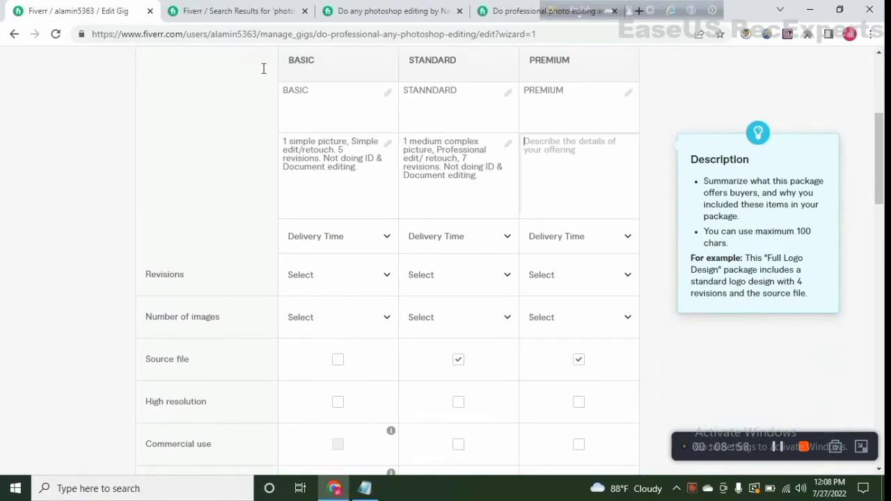
key(ctrl+v)
click(270, 8)
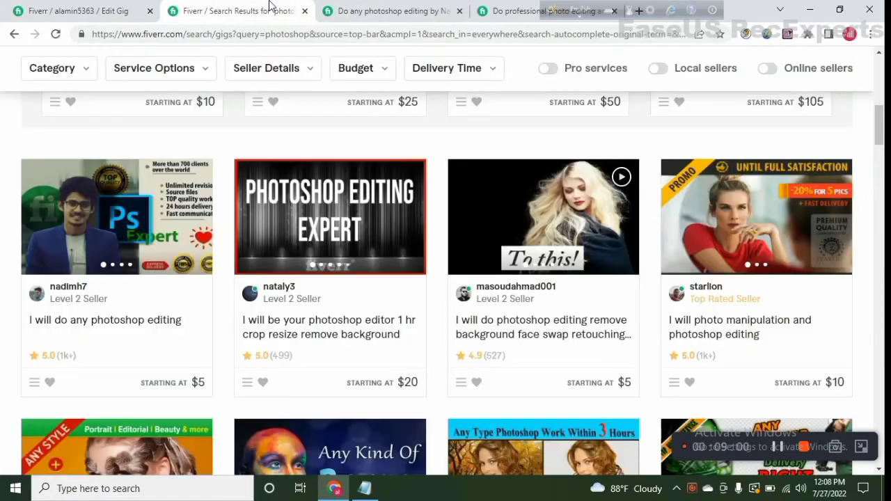
click(348, 10)
scroll(406, 224, down, 1)
click(485, 243)
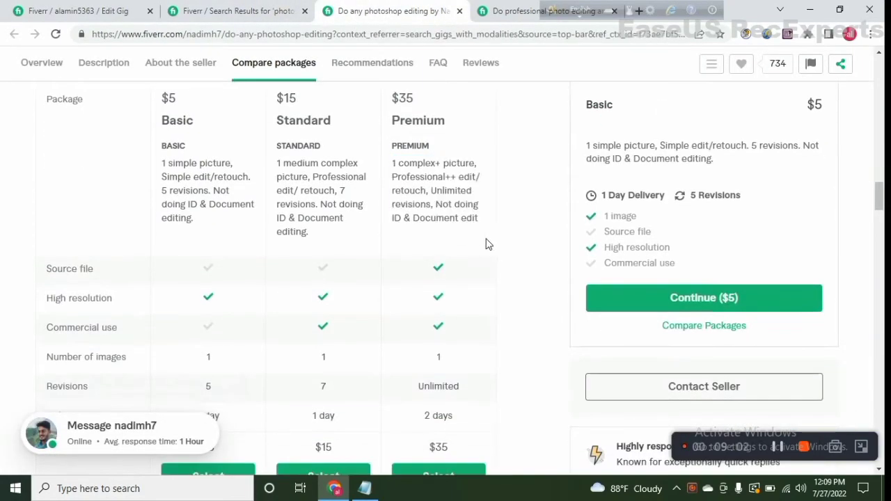
scroll(334, 252, down, 3)
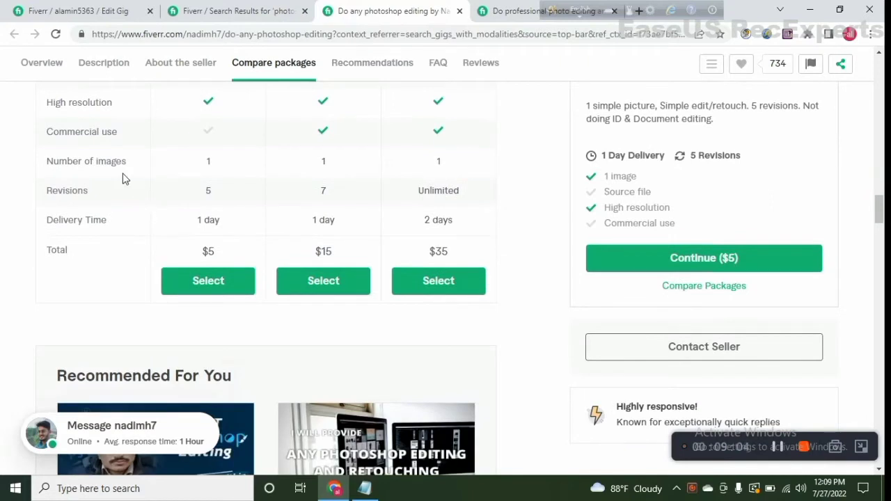
scroll(125, 178, up, 1)
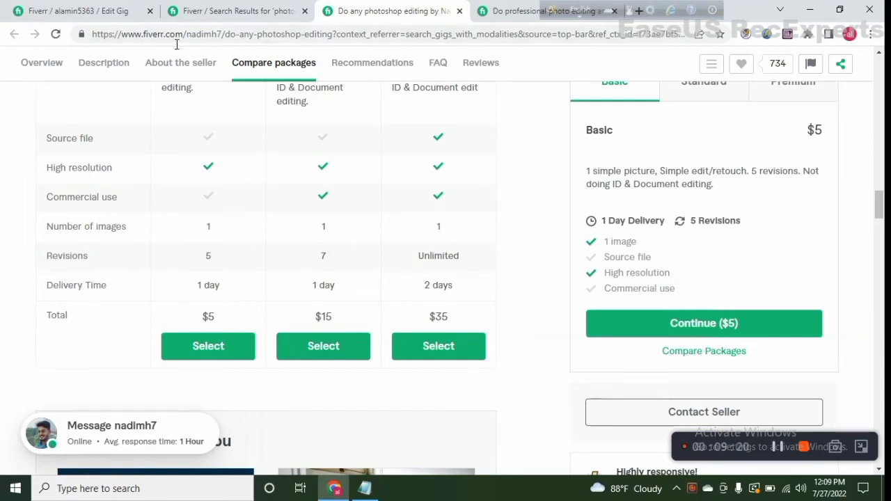
click(77, 11)
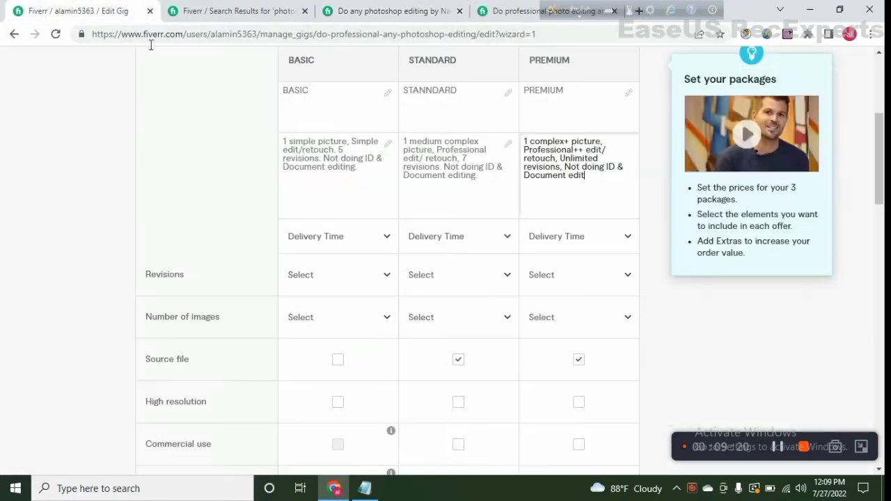
Step: Set delivery time to 1 day for Basic and Standard and 2 days for Premium
click(387, 236)
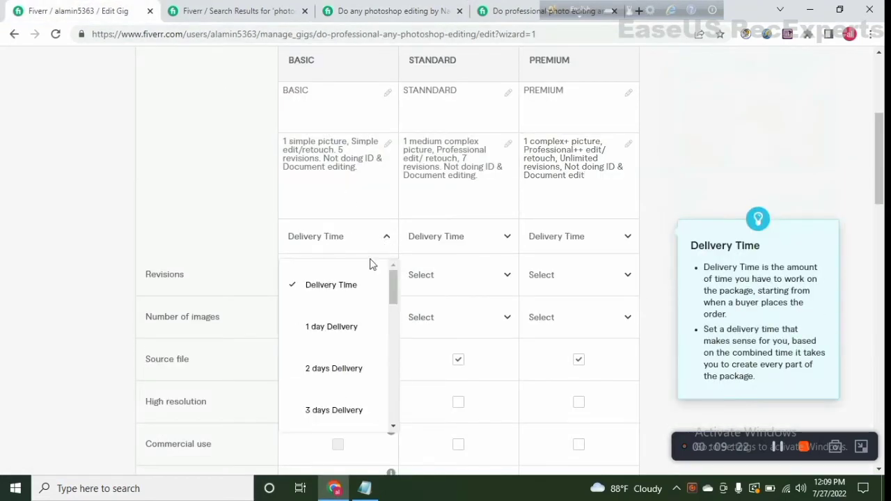
key(Return)
click(507, 237)
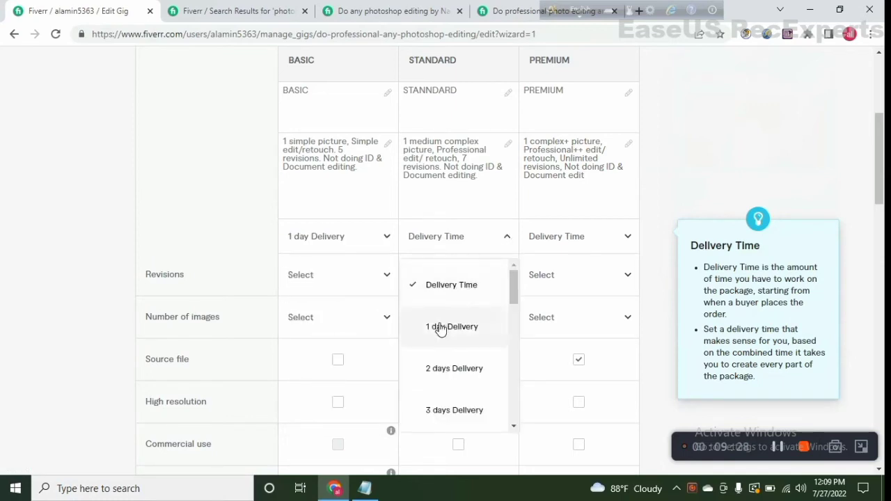
key(Return)
click(632, 243)
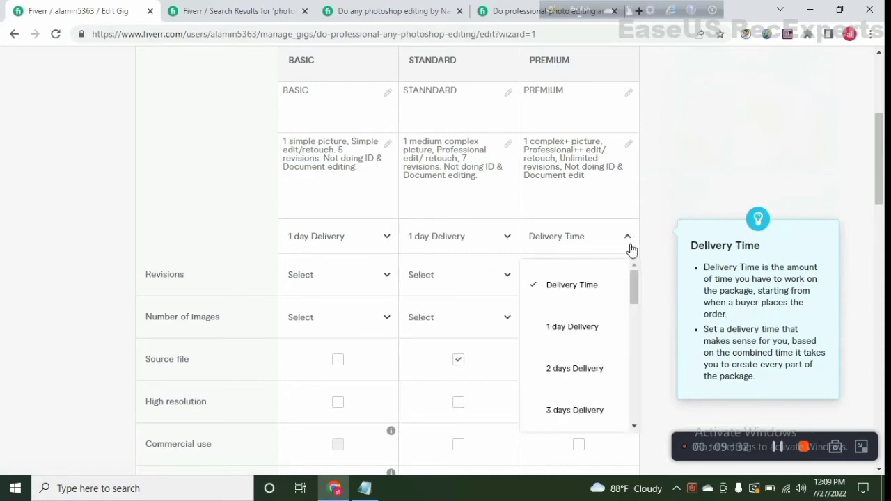
scroll(411, 220, down, 2)
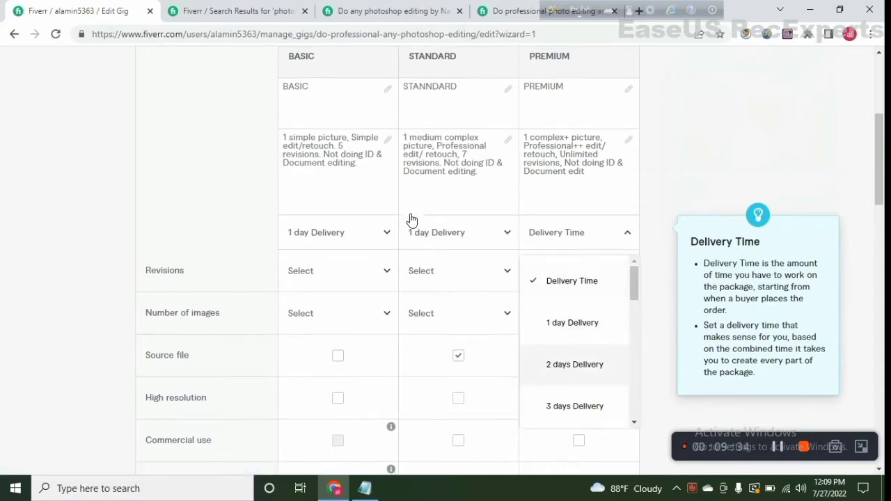
key(Return)
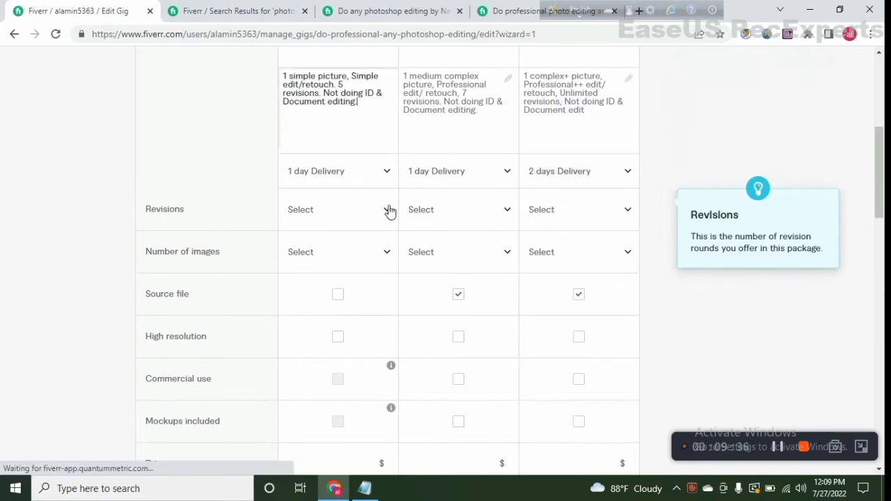
Step: Set revisions to UNLIMITED for the Basic, Standard and Premium packages
click(388, 212)
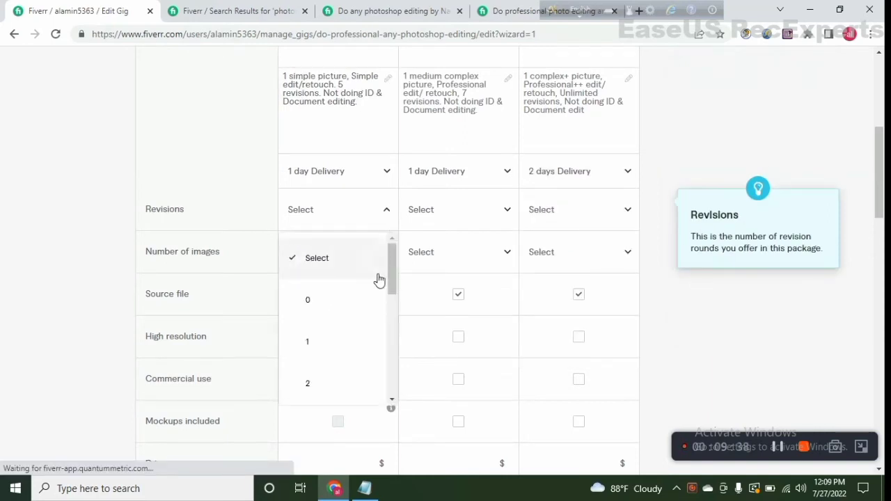
scroll(378, 279, down, 3)
scroll(378, 279, down, 2)
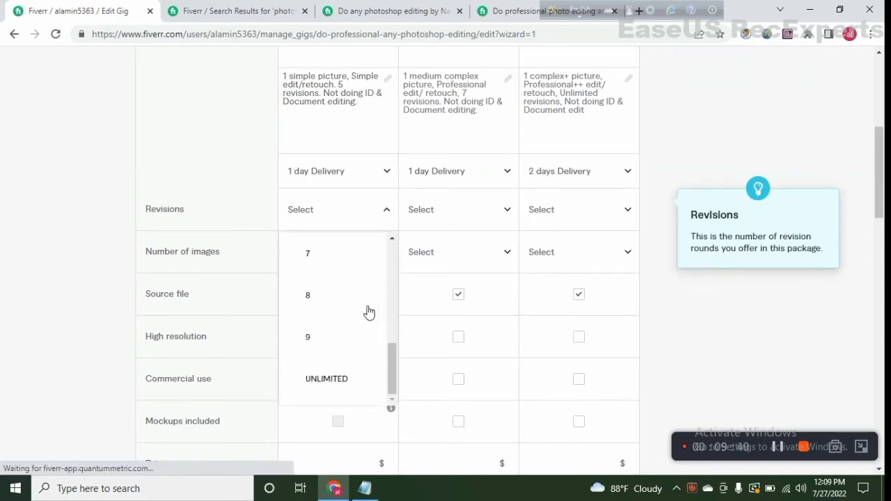
click(512, 214)
click(508, 211)
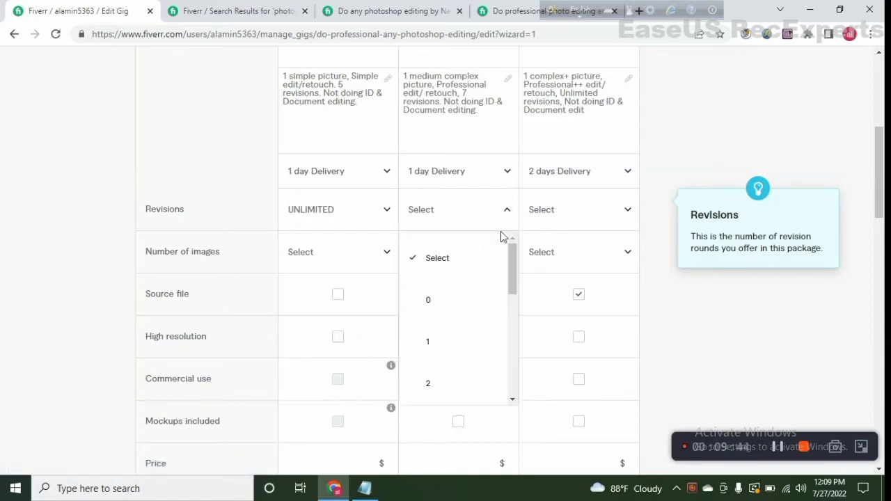
scroll(462, 342, down, 2)
scroll(465, 343, down, 3)
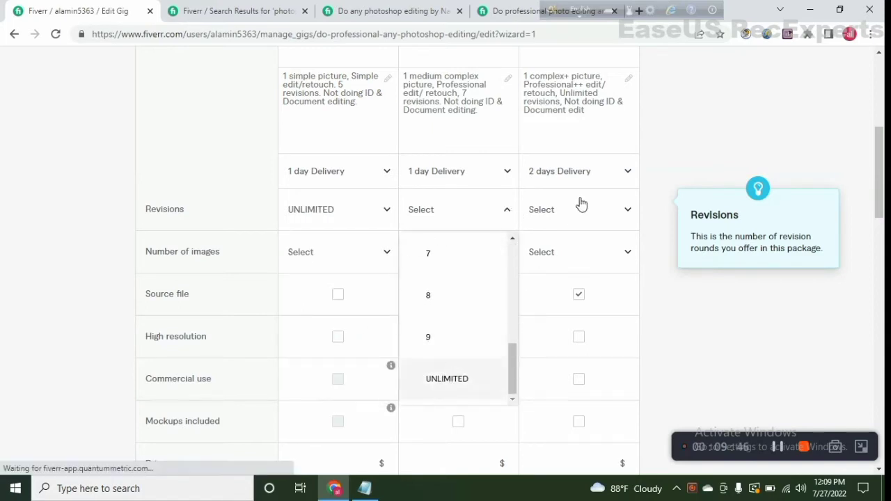
click(626, 213)
scroll(568, 306, down, 5)
scroll(571, 319, down, 5)
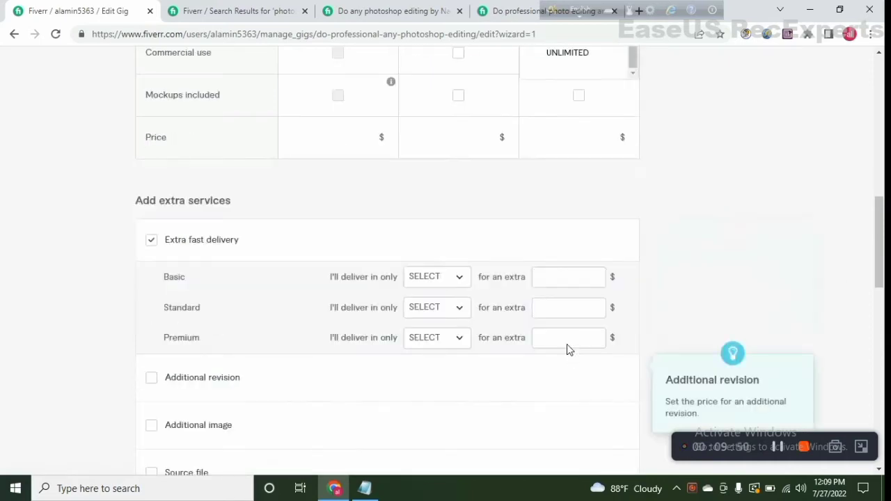
scroll(582, 139, up, 1)
scroll(410, 183, up, 3)
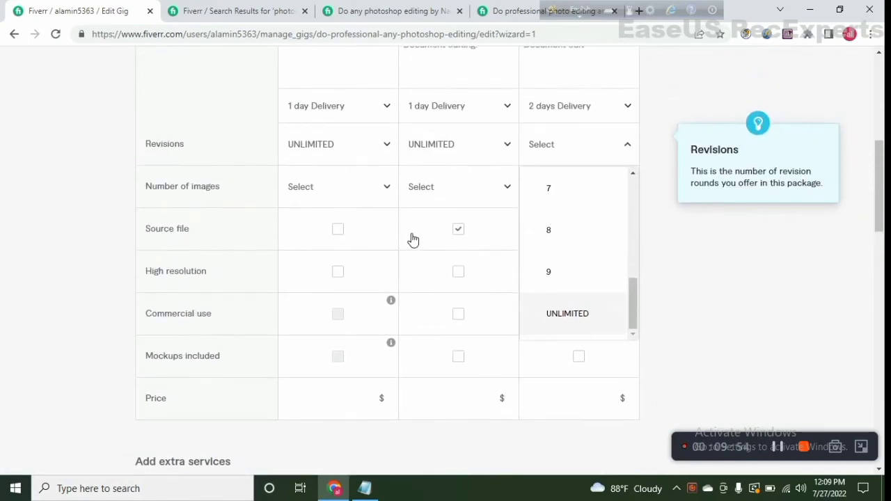
click(425, 236)
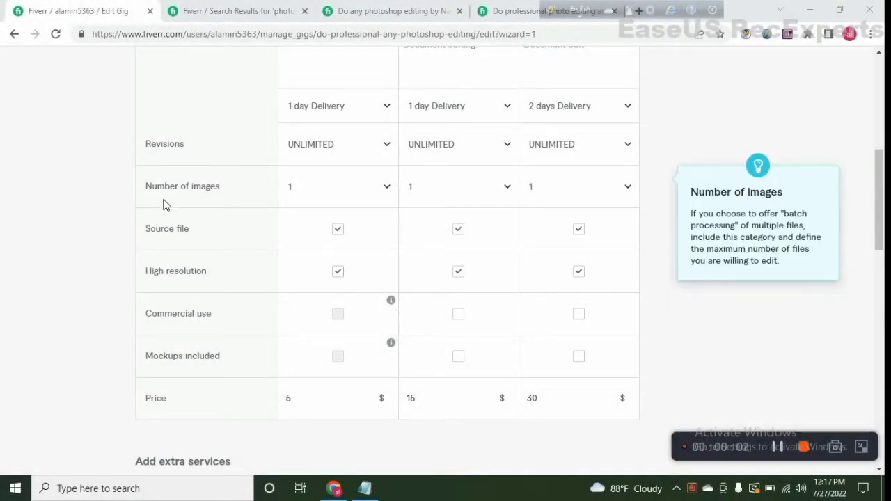
Step: Review the package features and $5/$15/$30 prices, then Save & Continue without extra services
scroll(311, 216, up, 2)
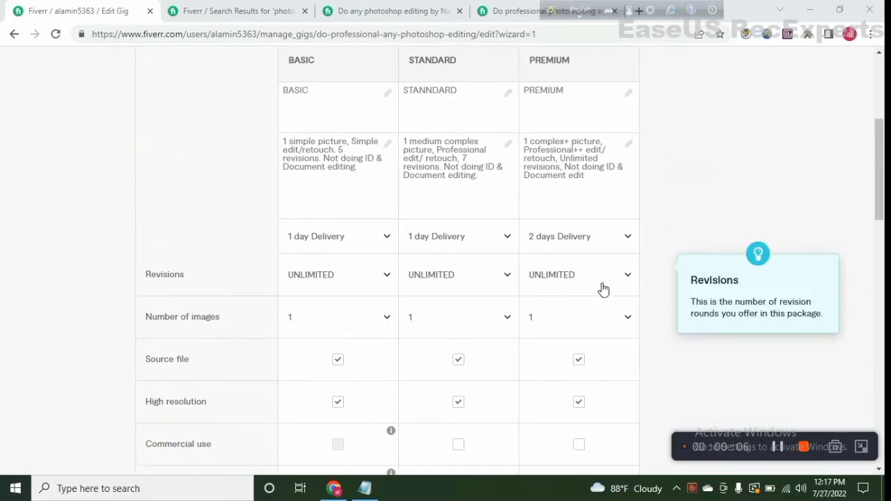
scroll(532, 276, down, 1)
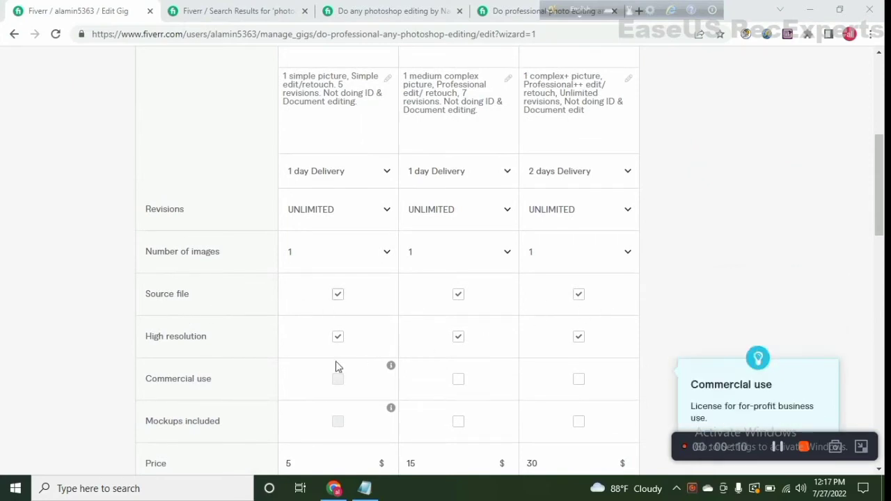
scroll(534, 351, down, 2)
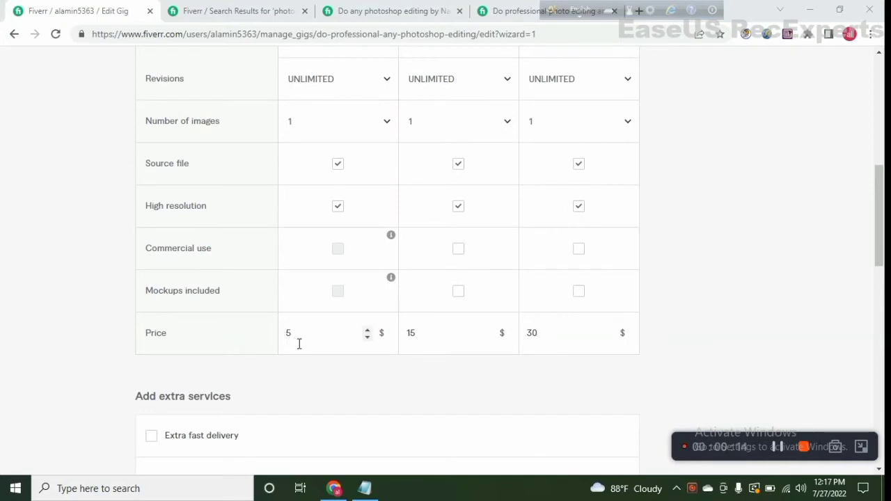
scroll(314, 223, up, 2)
scroll(317, 279, down, 1)
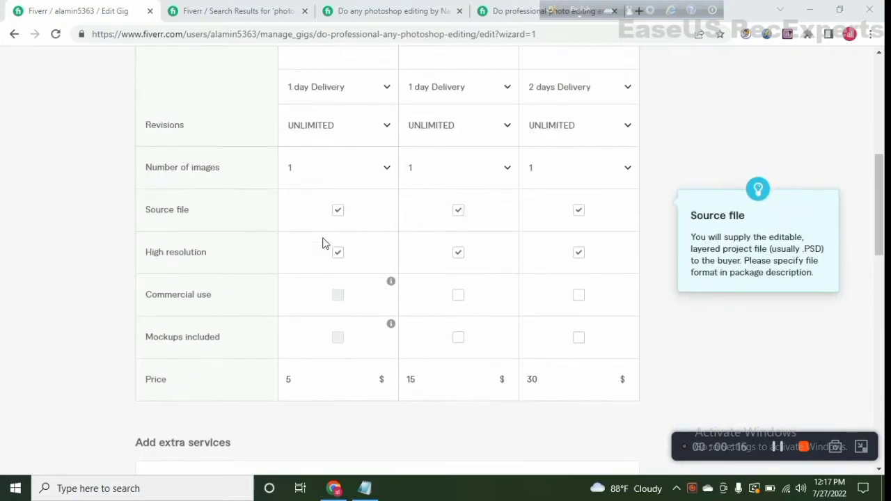
scroll(322, 243, down, 1)
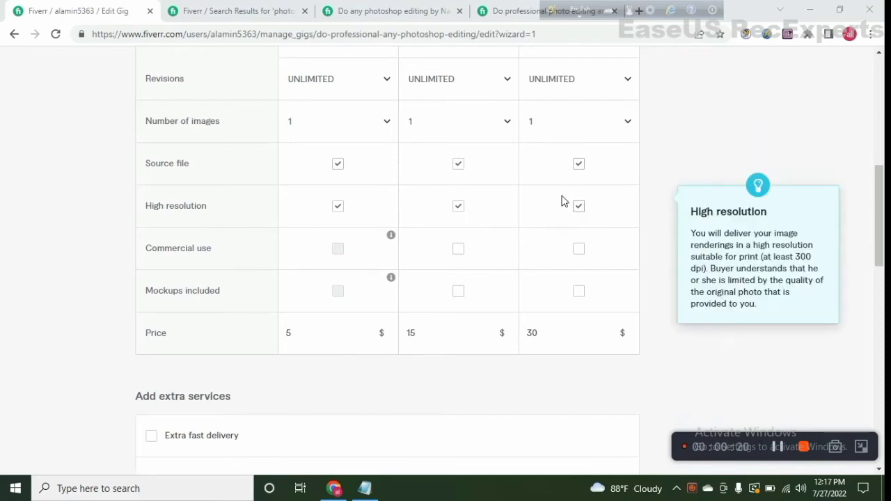
scroll(543, 310, down, 3)
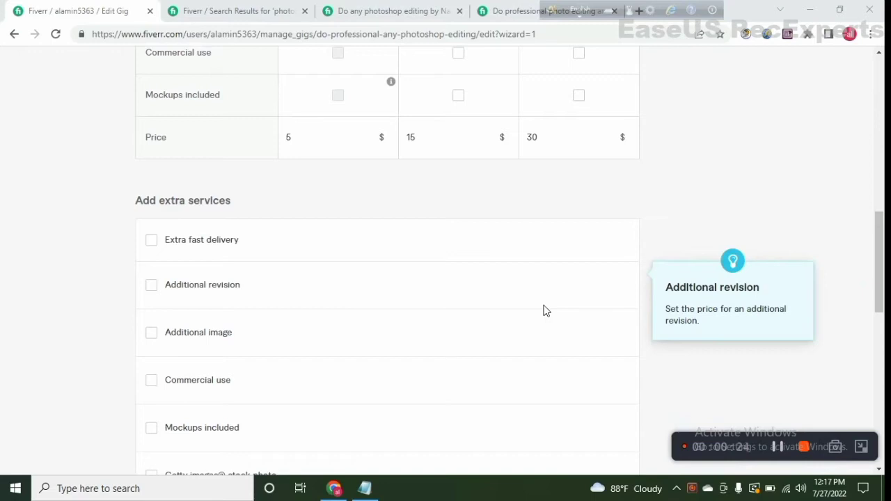
scroll(508, 216, down, 2)
scroll(521, 255, down, 3)
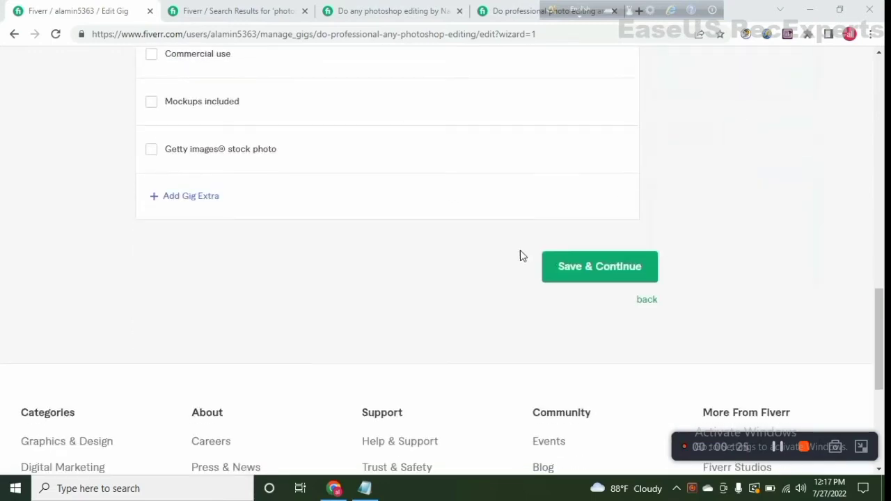
click(597, 265)
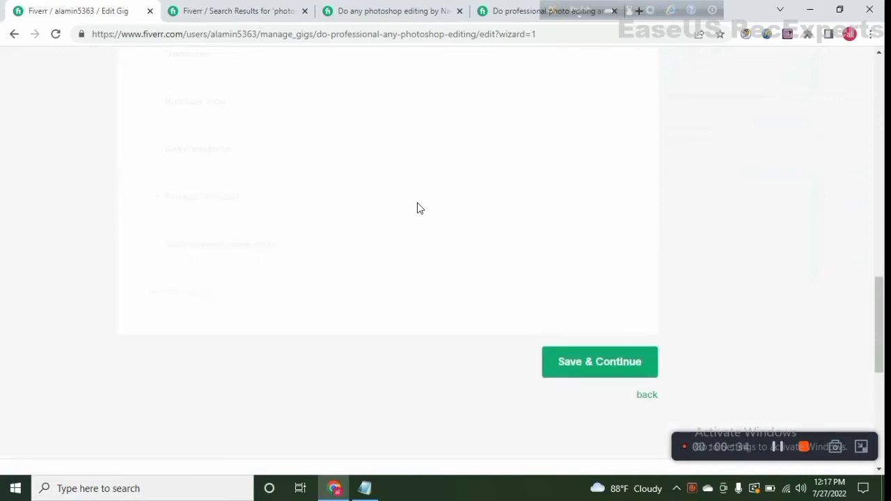
Step: Scroll through the Description & FAQ step to read the 809/1200-character gig description
scroll(416, 207, up, 3)
scroll(413, 207, up, 2)
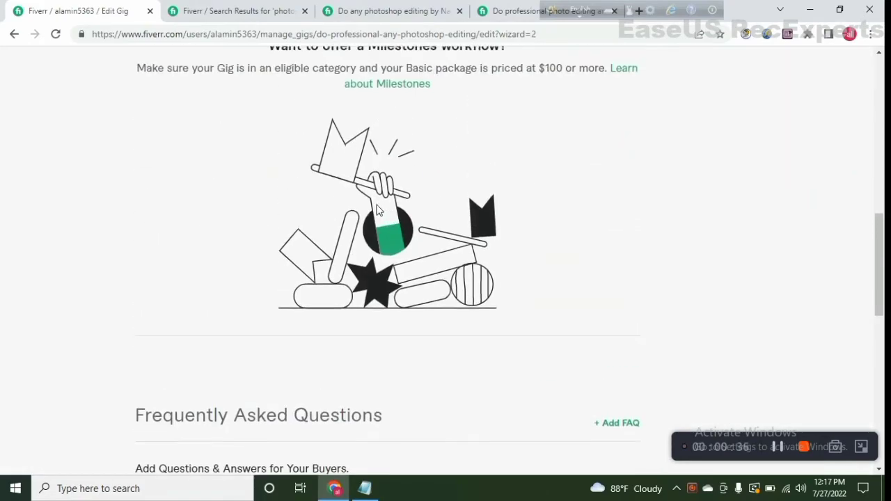
scroll(376, 210, up, 3)
scroll(338, 202, up, 2)
scroll(332, 199, up, 1)
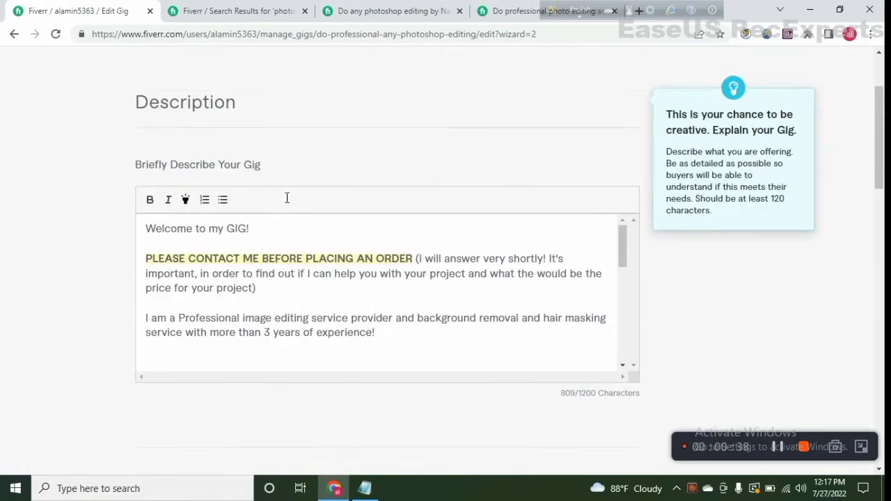
scroll(287, 199, up, 1)
scroll(324, 327, down, 2)
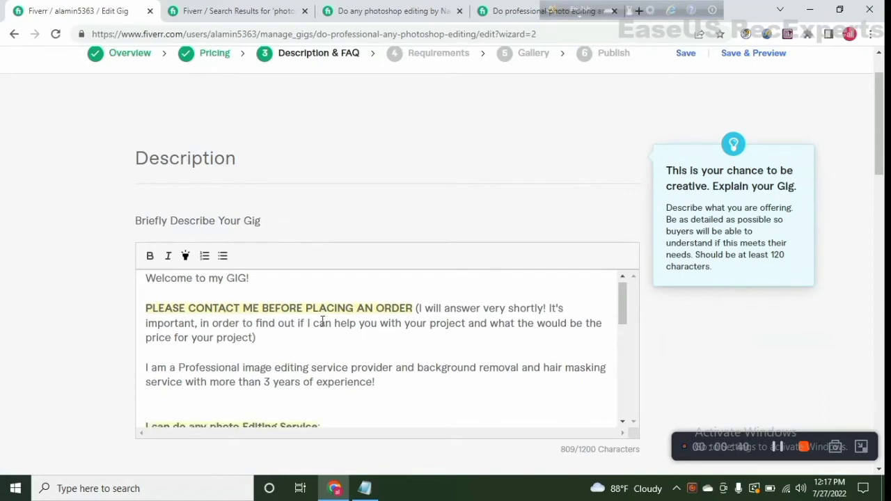
scroll(312, 326, up, 2)
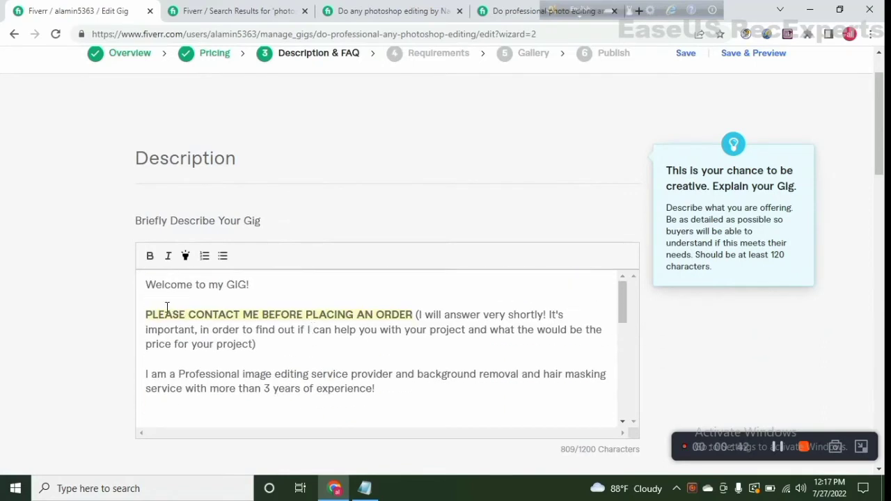
scroll(167, 308, down, 1)
scroll(238, 325, down, 3)
scroll(250, 353, down, 3)
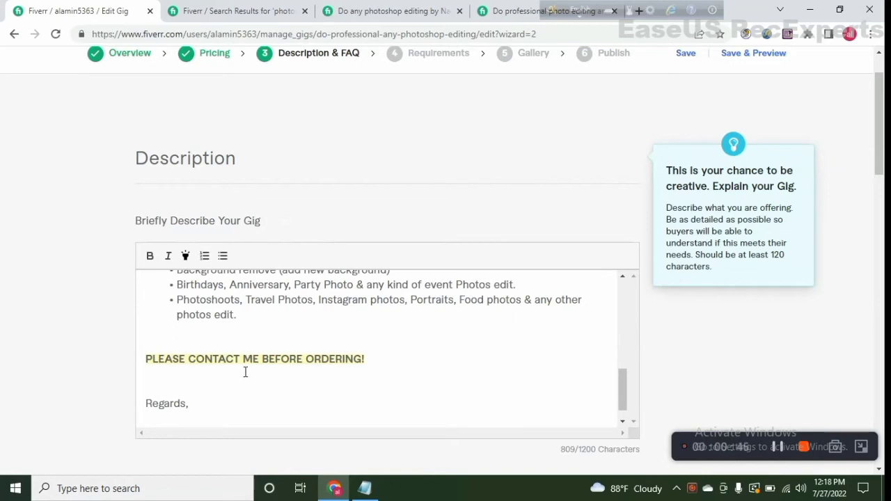
scroll(237, 371, up, 3)
scroll(232, 369, up, 4)
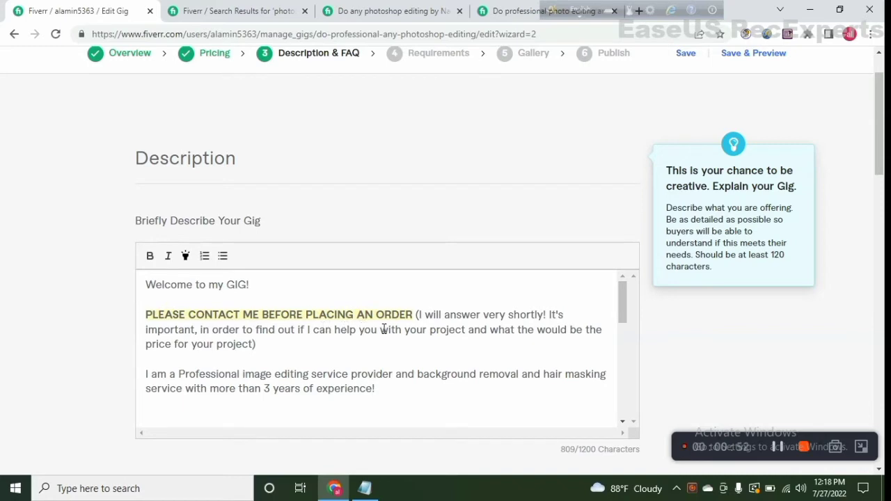
scroll(390, 328, down, 5)
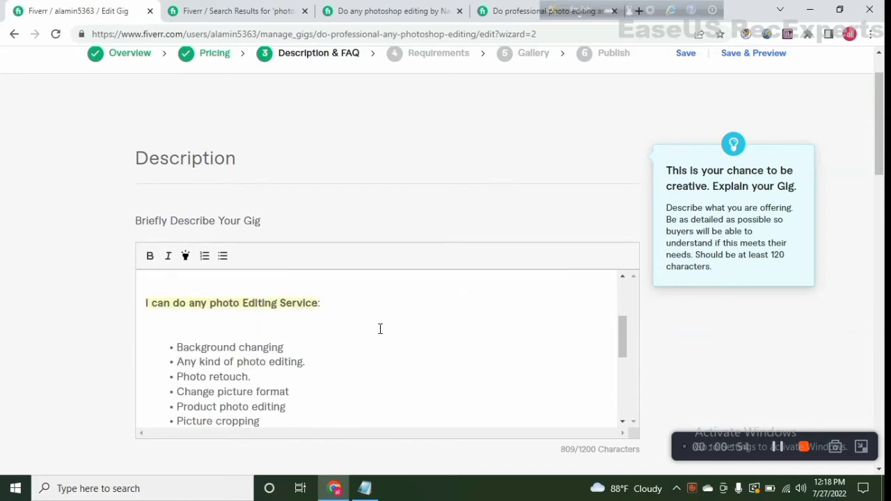
scroll(348, 334, down, 2)
scroll(310, 342, down, 3)
scroll(301, 344, up, 3)
scroll(279, 337, up, 3)
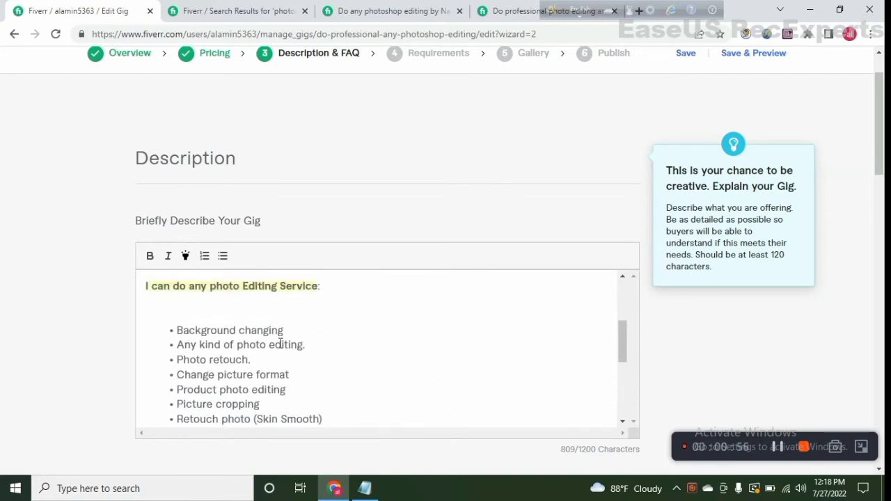
scroll(237, 327, up, 2)
scroll(275, 391, up, 1)
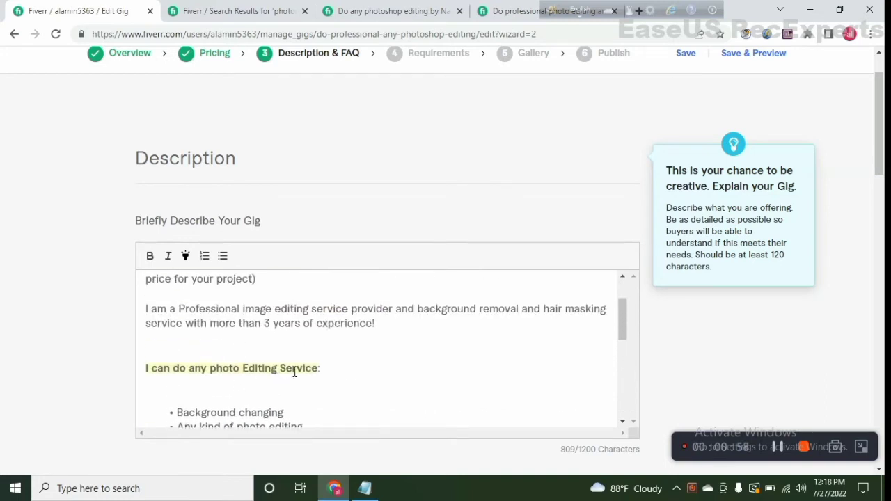
Step: Toggle the photo-editing service list to numbered and back to bullets
drag(320, 373, 146, 376)
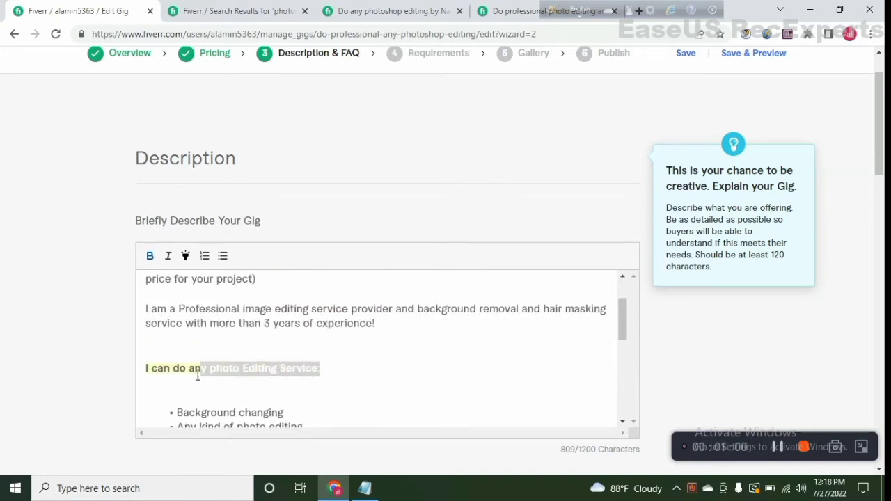
click(187, 260)
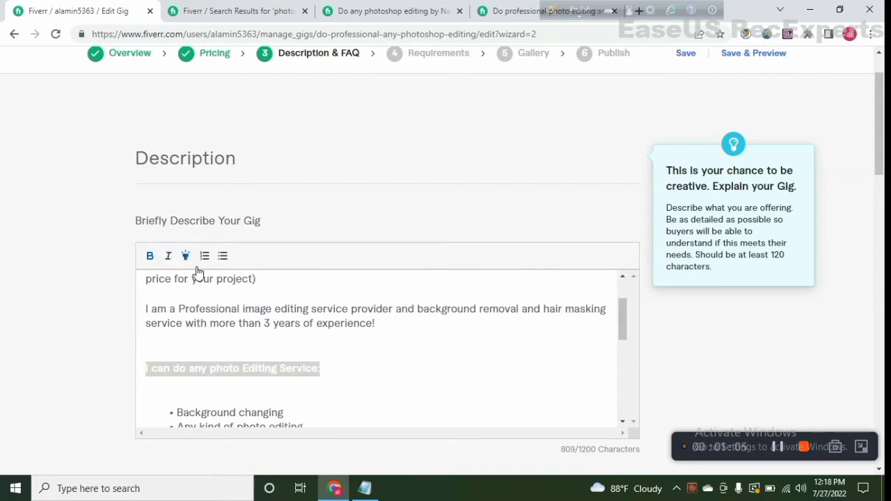
click(276, 374)
scroll(279, 387, down, 5)
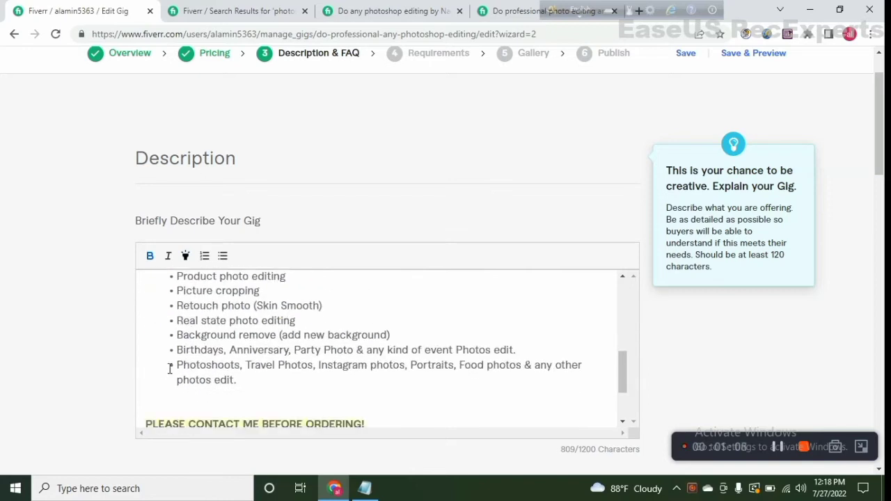
scroll(185, 358, up, 5)
scroll(209, 373, down, 5)
mouse_move(240, 381)
mouse_down()
mouse_move(203, 364)
mouse_move(184, 371)
mouse_move(172, 349)
mouse_up()
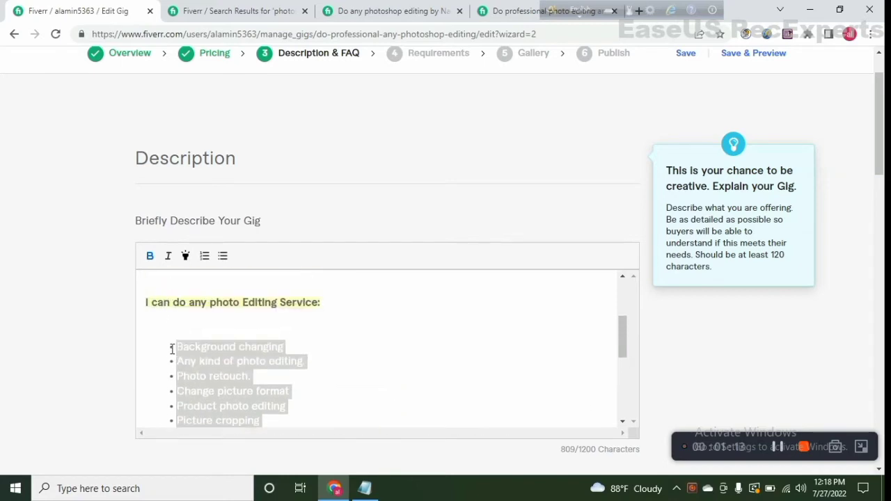
click(205, 258)
click(223, 257)
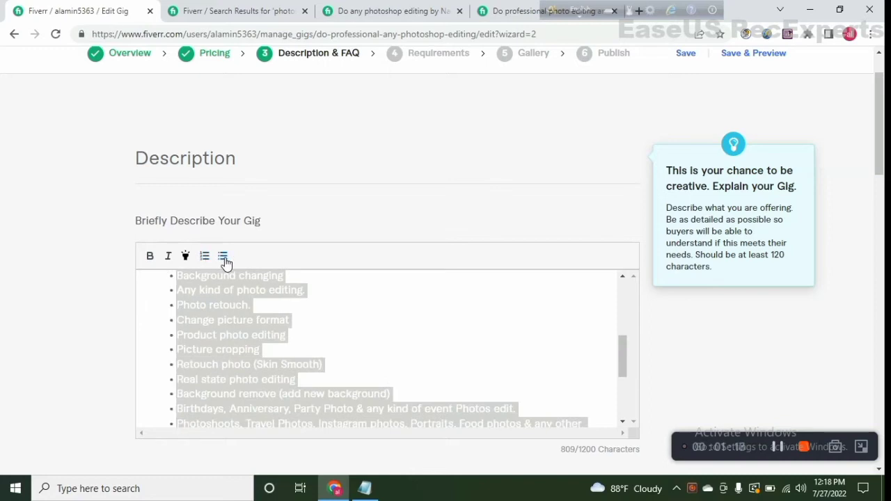
click(297, 352)
Step: Scroll down to the empty Frequently Asked Questions section
scroll(297, 352, down, 2)
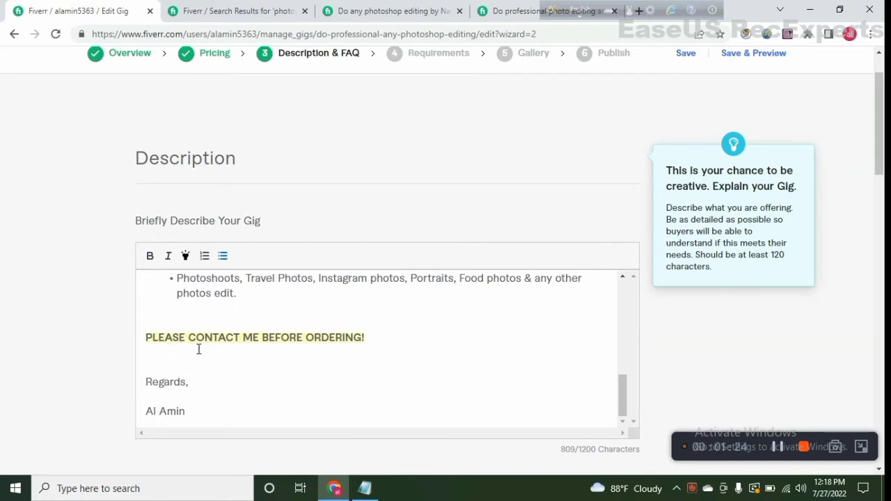
scroll(339, 356, up, 2)
scroll(341, 366, up, 1)
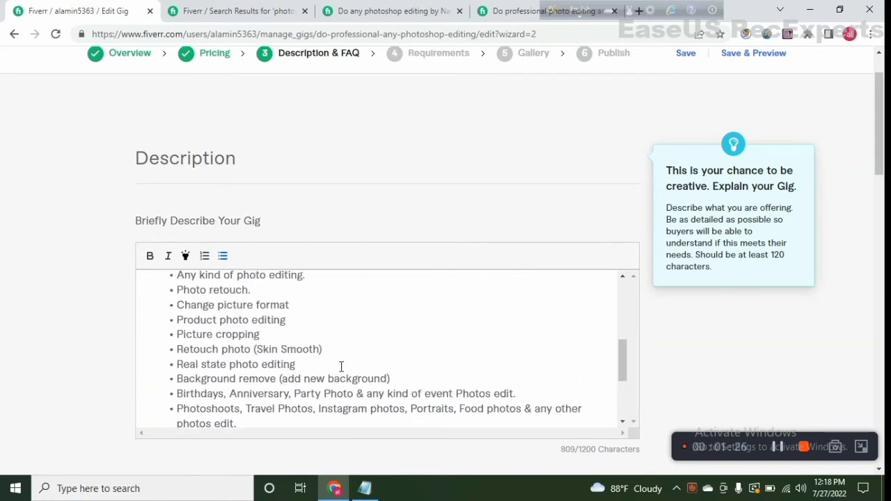
scroll(341, 366, down, 3)
scroll(339, 365, down, 2)
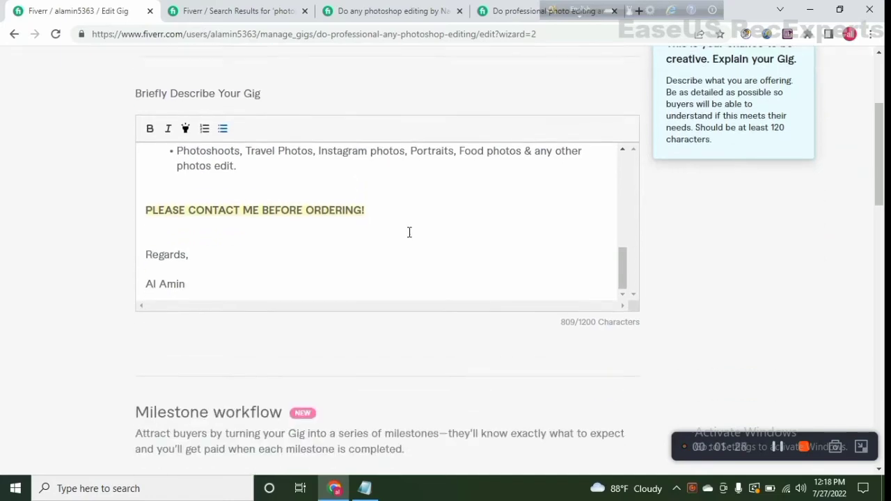
scroll(408, 233, down, 2)
scroll(334, 272, down, 3)
scroll(438, 278, down, 2)
Step: Paste the prepared answer into the 'Why me ?' FAQ and save that entry
scroll(439, 277, down, 3)
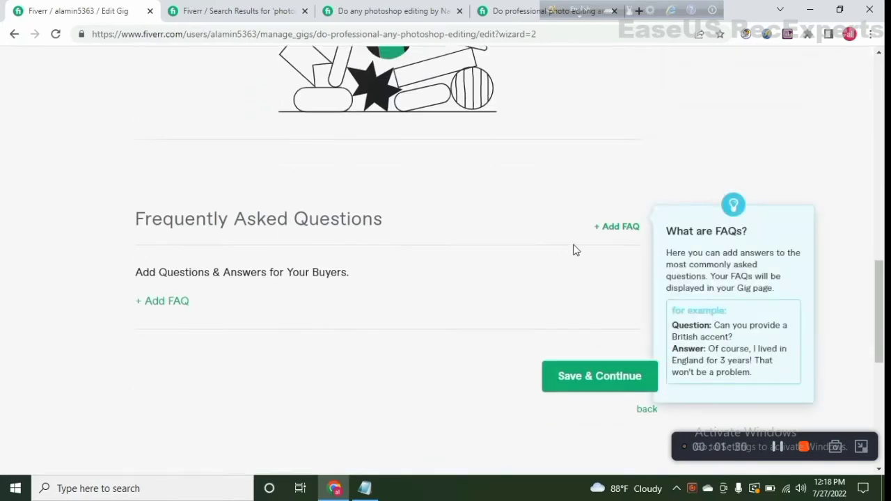
click(411, 10)
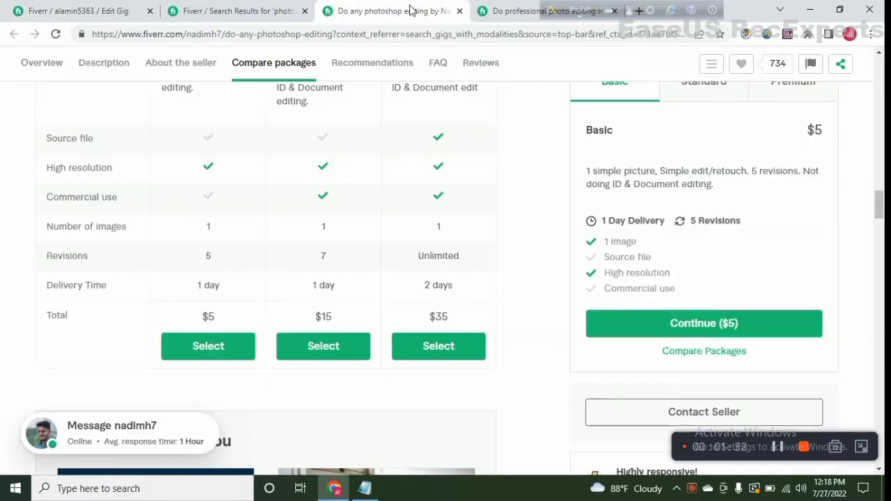
scroll(351, 248, down, 2)
scroll(355, 276, down, 2)
scroll(351, 279, down, 1)
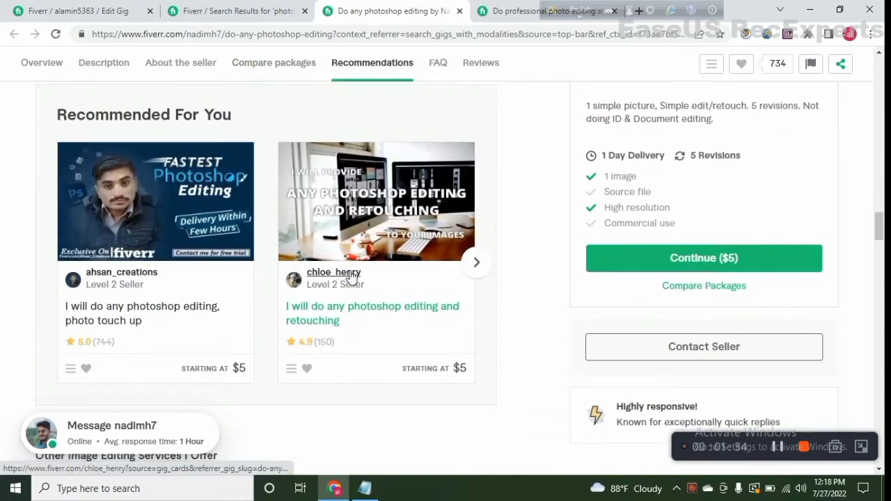
key(ctrl+1)
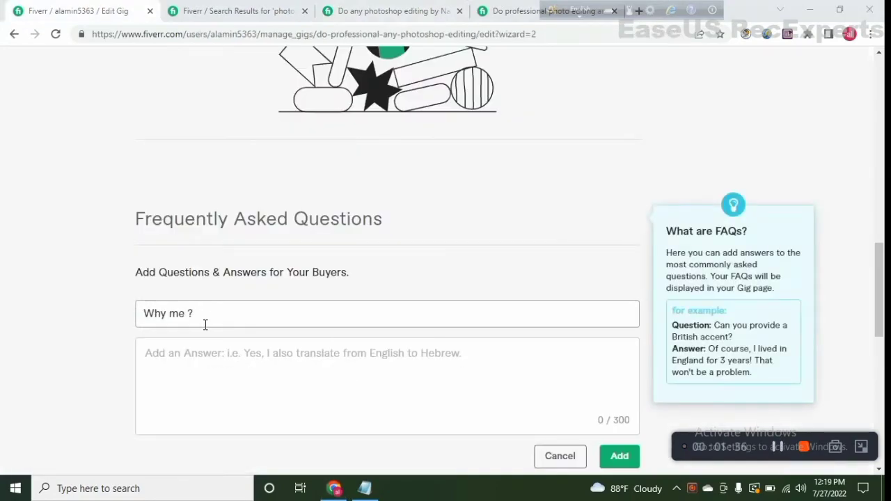
scroll(205, 322, down, 1)
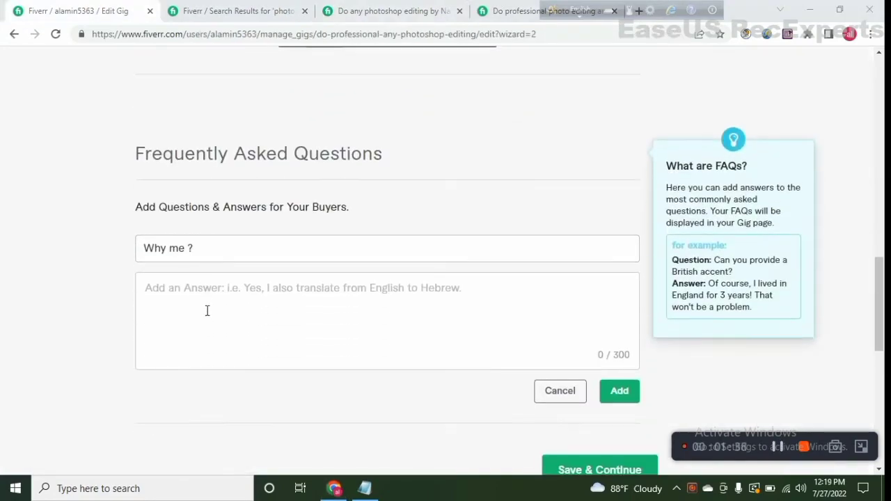
right_click(206, 293)
click(237, 190)
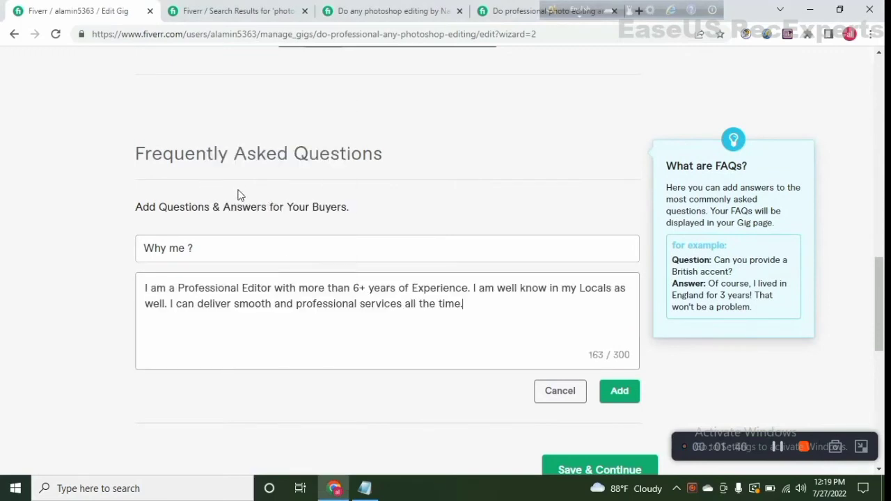
click(600, 389)
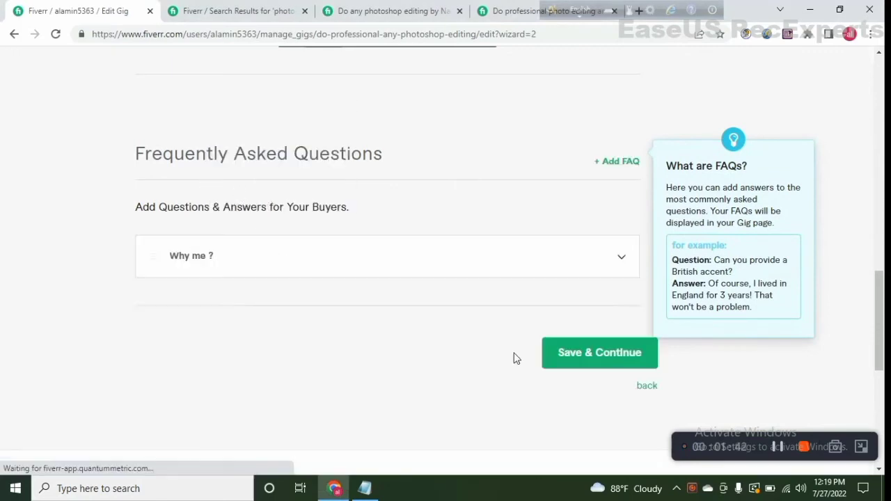
Step: Start a new FAQ with the question 'Am I available for 24/7 ?' copied from the reference gig
click(239, 7)
click(348, 8)
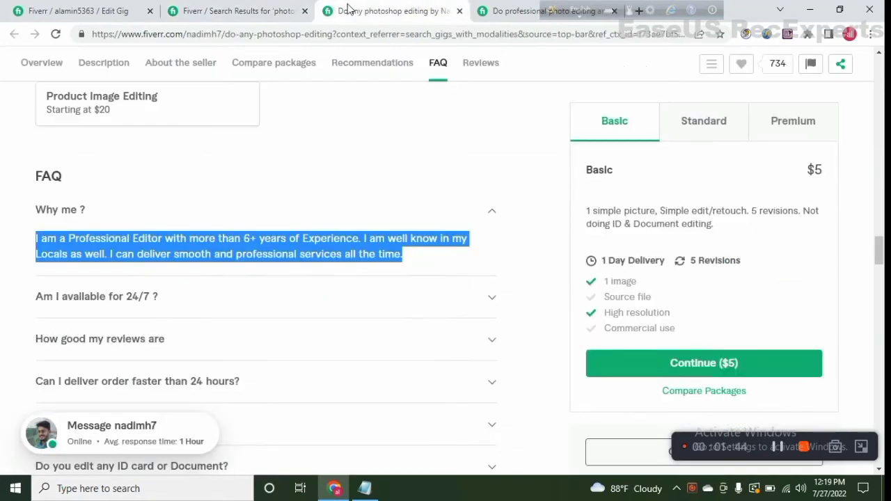
click(118, 306)
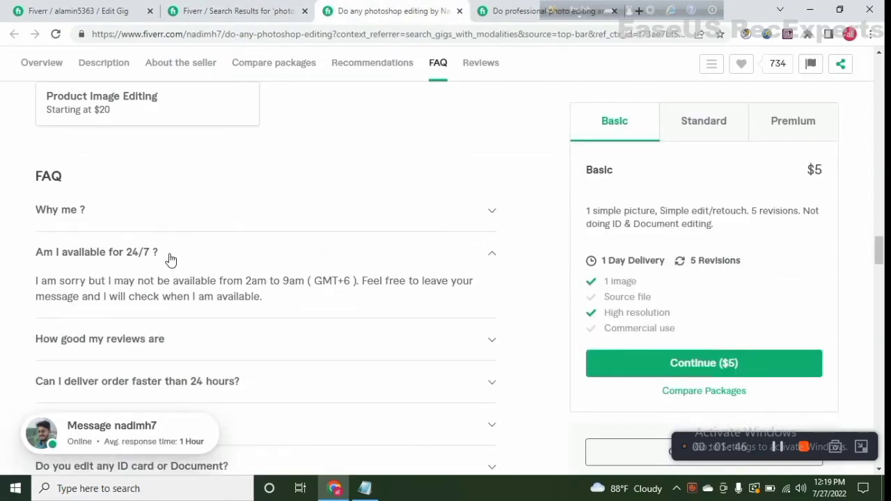
drag(170, 260, 25, 253)
right_click(89, 257)
click(122, 275)
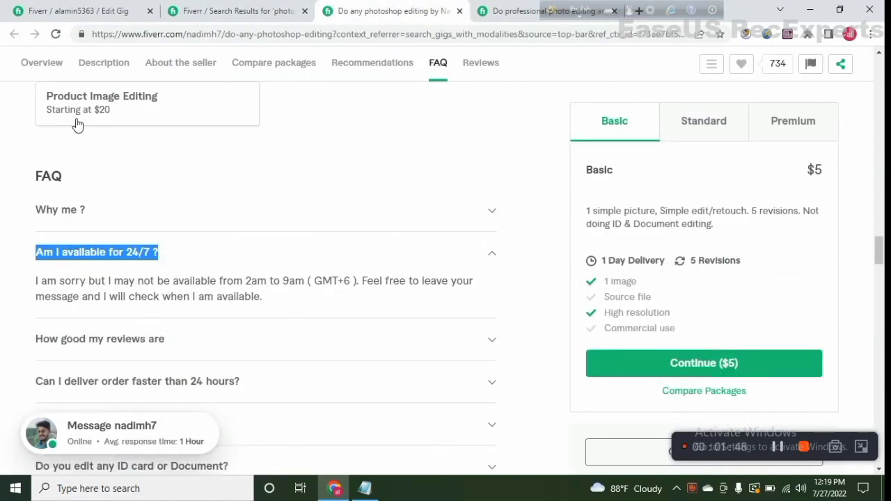
click(60, 12)
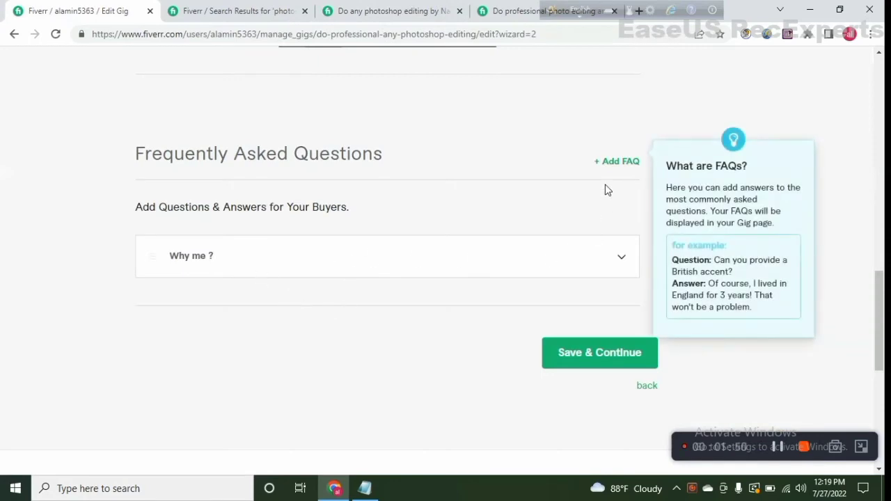
click(613, 161)
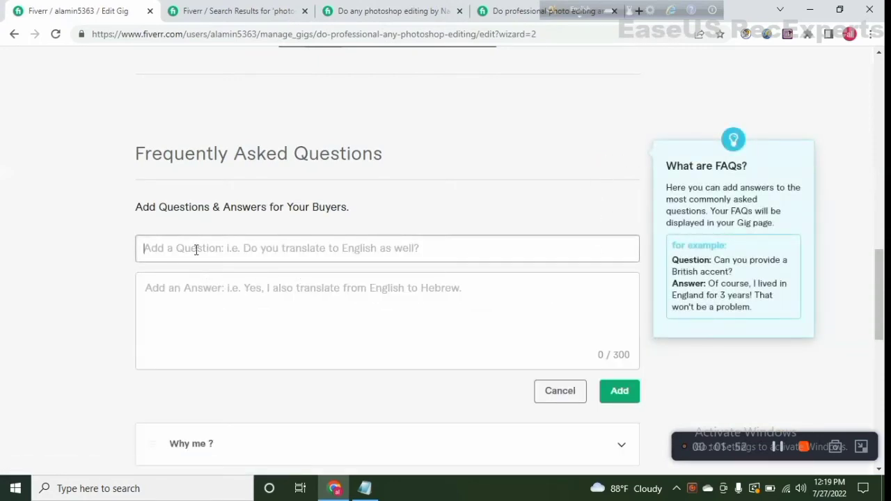
right_click(198, 251)
click(230, 346)
Step: Fill in the reference gig's availability-hours answer and add the FAQ
click(216, 297)
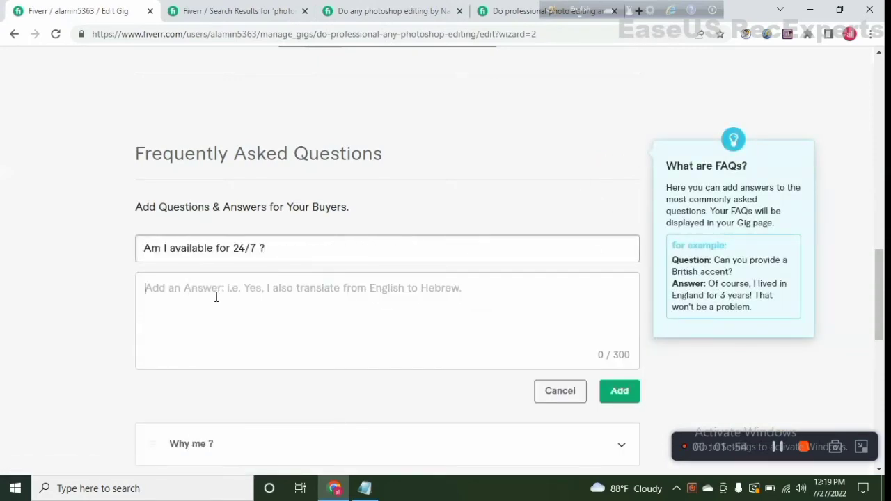
click(390, 11)
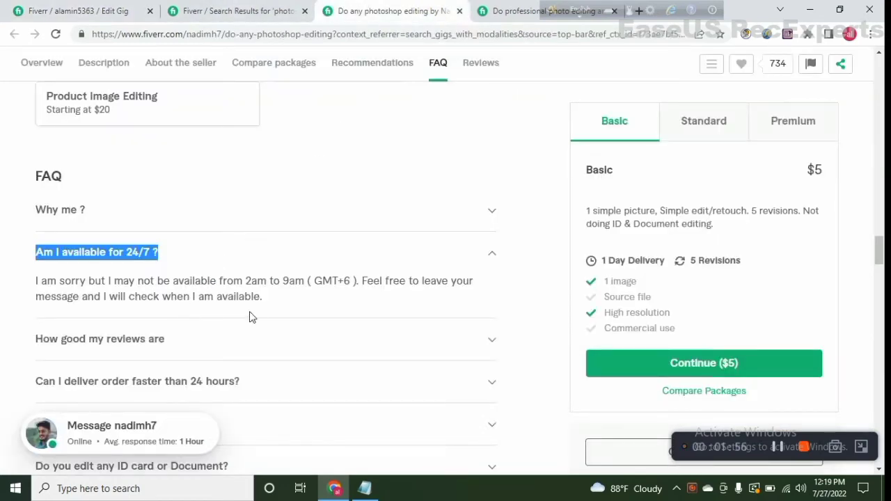
drag(263, 299, 39, 281)
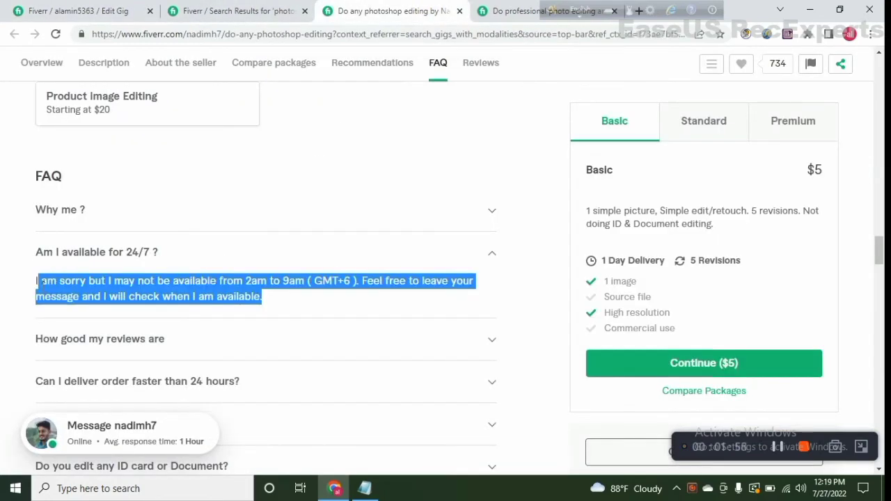
right_click(145, 297)
click(173, 308)
click(78, 11)
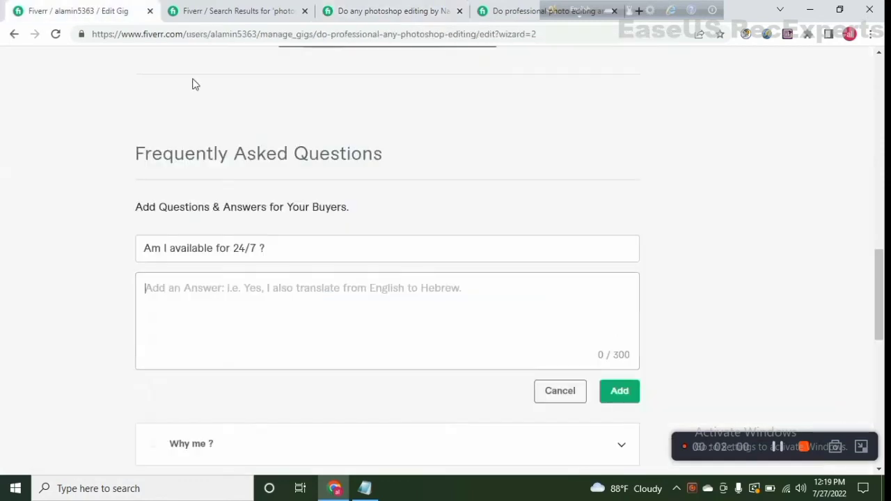
right_click(234, 302)
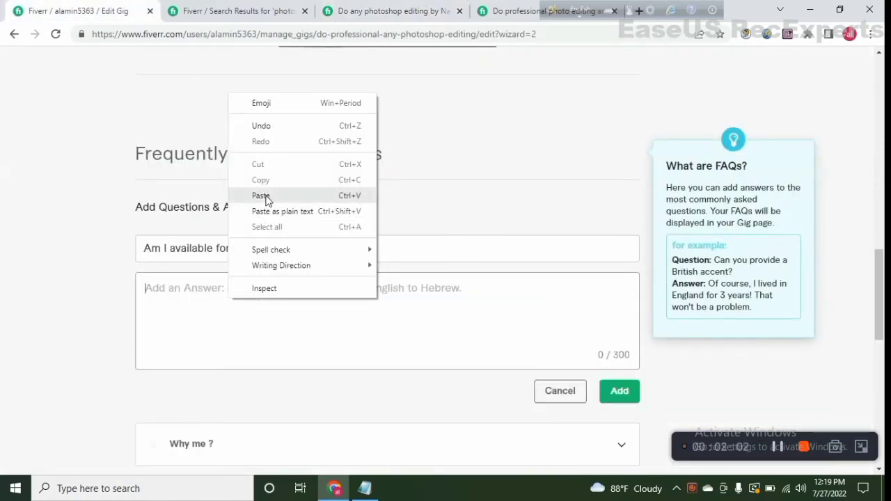
click(265, 197)
click(630, 394)
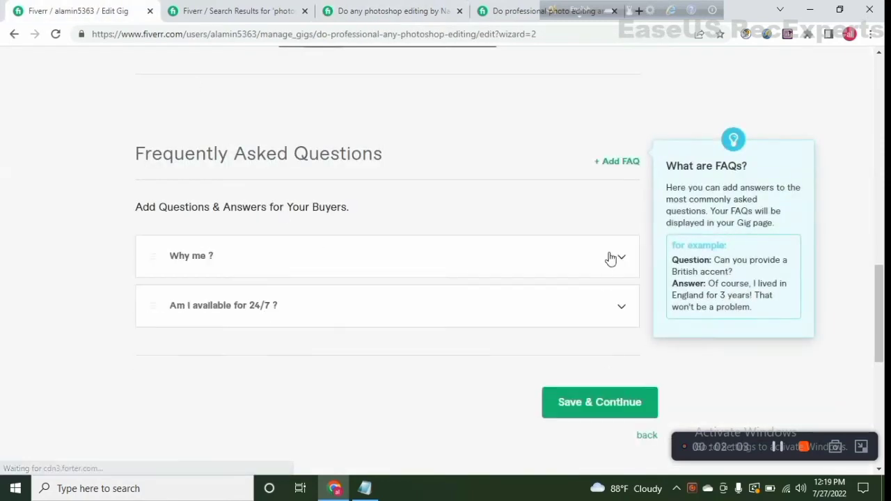
Step: Start a new FAQ with the question 'How fast revisions are delivered?' copied from the reference gig
click(620, 171)
click(390, 11)
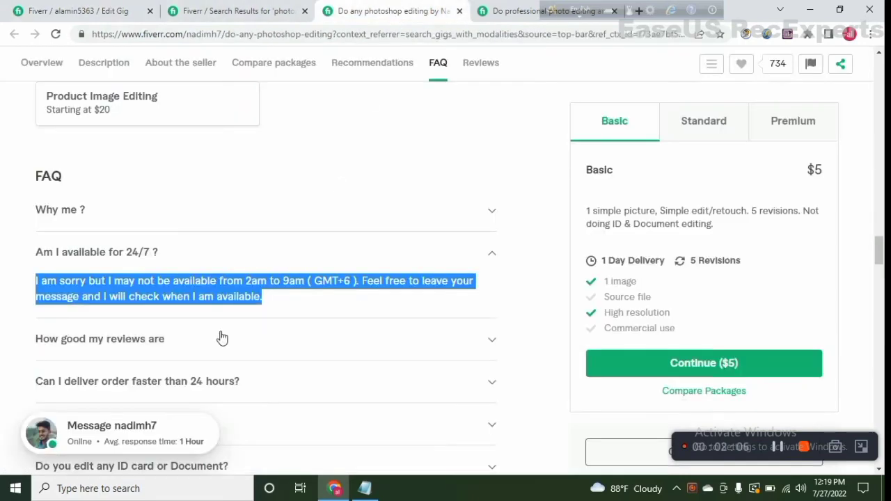
scroll(221, 338, down, 2)
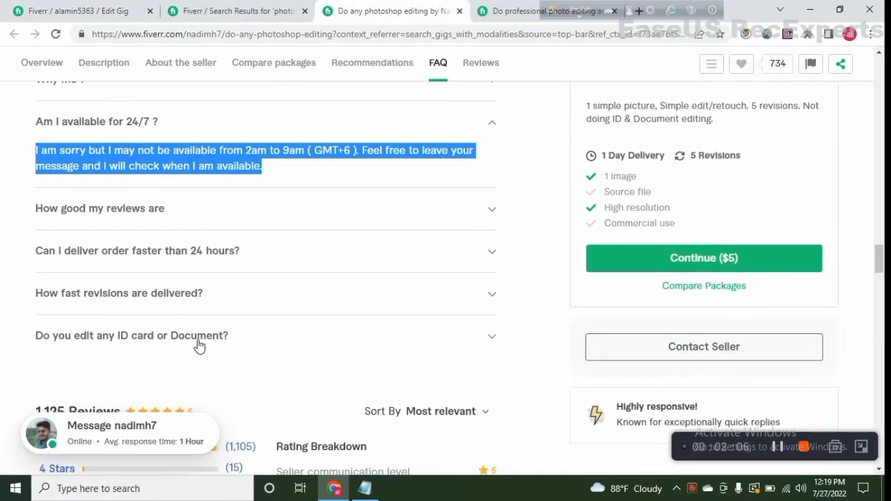
click(149, 208)
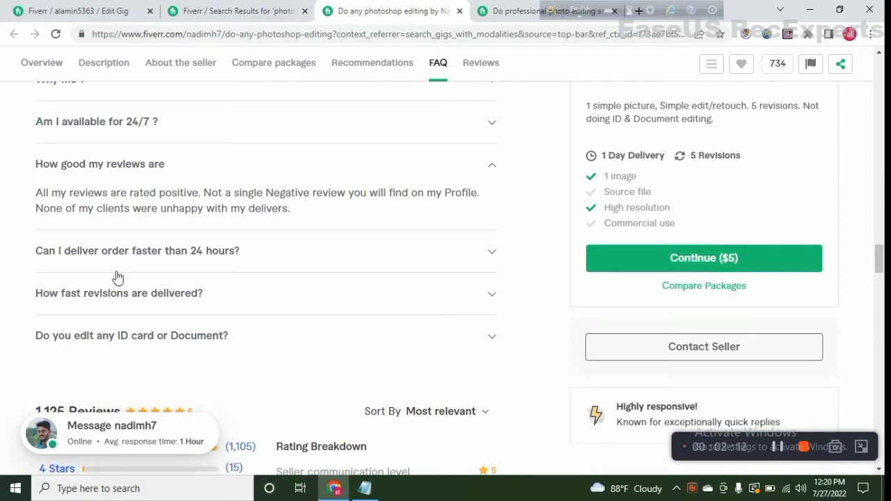
click(129, 303)
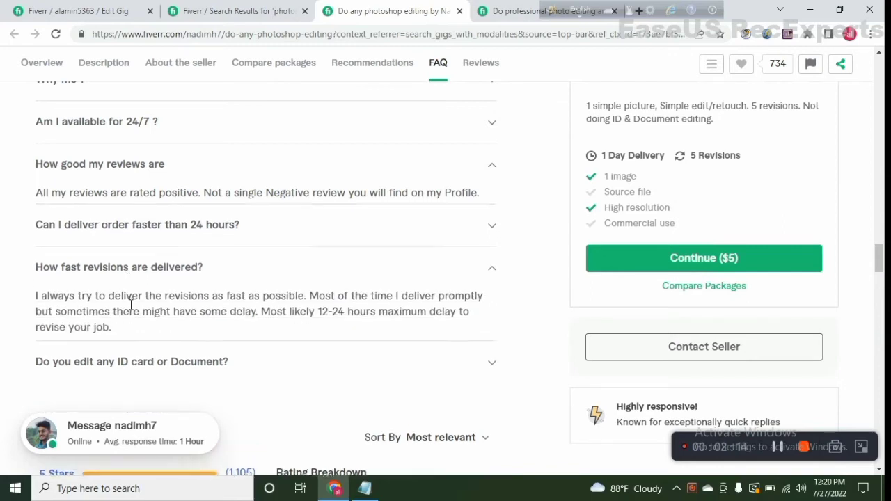
drag(110, 309, 29, 283)
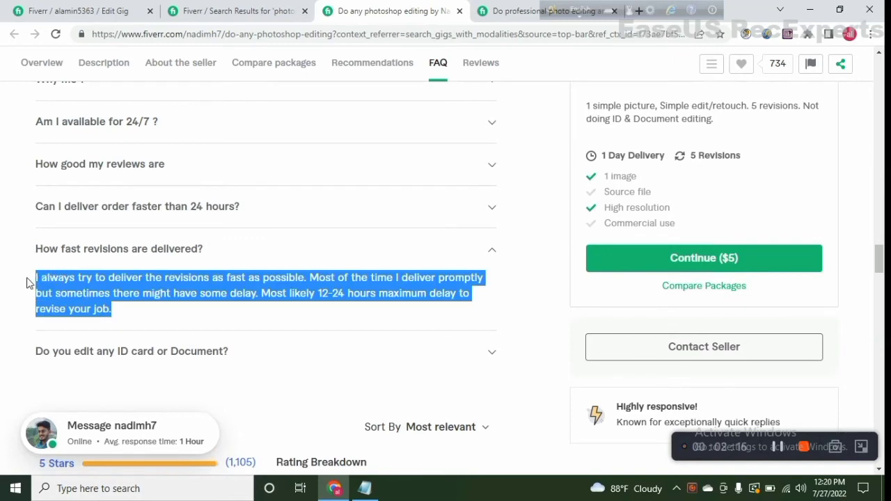
right_click(57, 286)
click(73, 292)
click(209, 252)
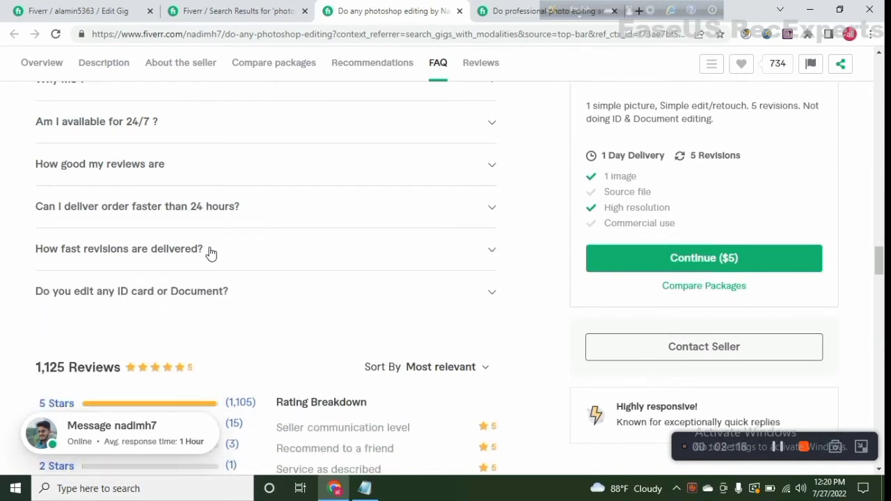
drag(202, 249, 37, 248)
right_click(69, 245)
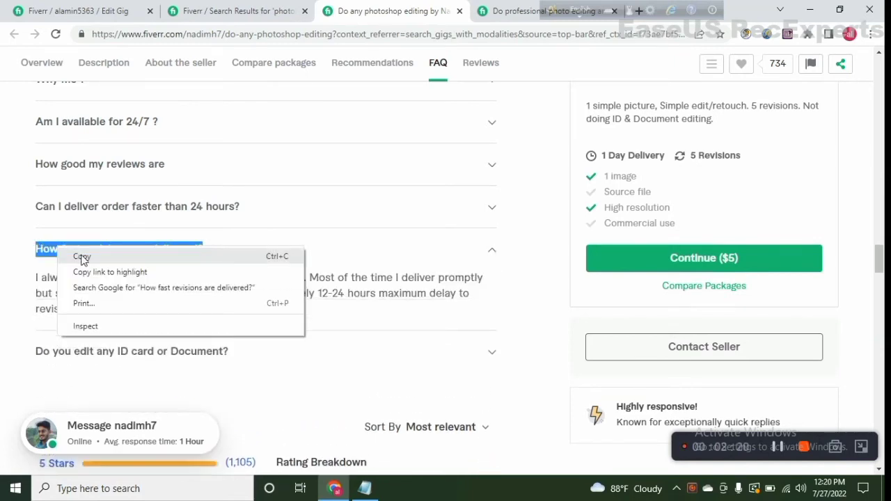
click(79, 256)
click(59, 8)
click(300, 249)
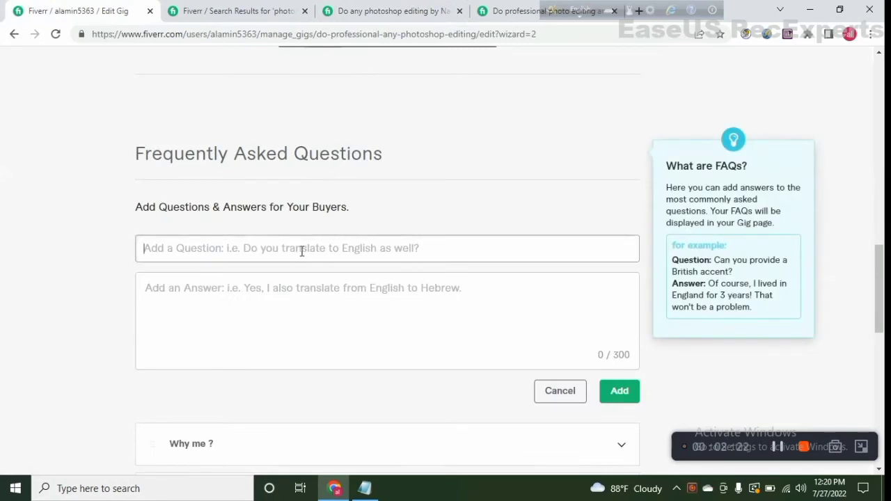
right_click(298, 248)
click(338, 348)
Step: Fill in the reference gig's revision-turnaround answer for this FAQ
click(269, 287)
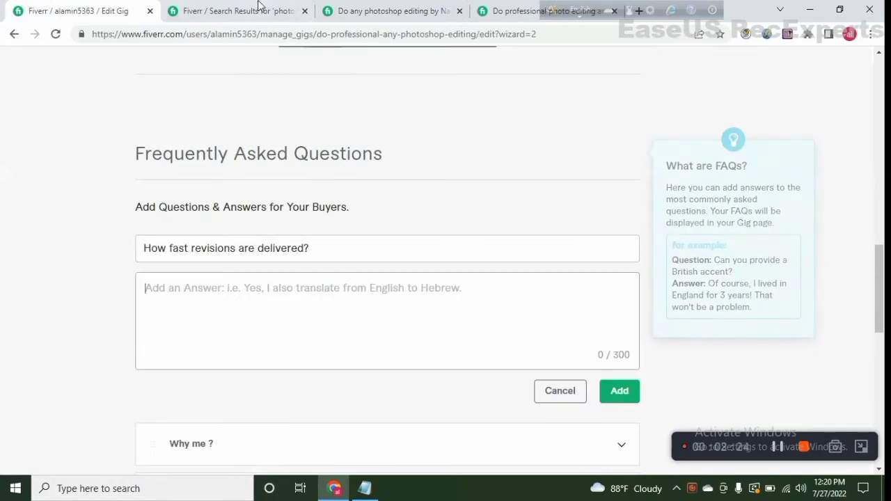
click(390, 10)
drag(124, 324, 36, 277)
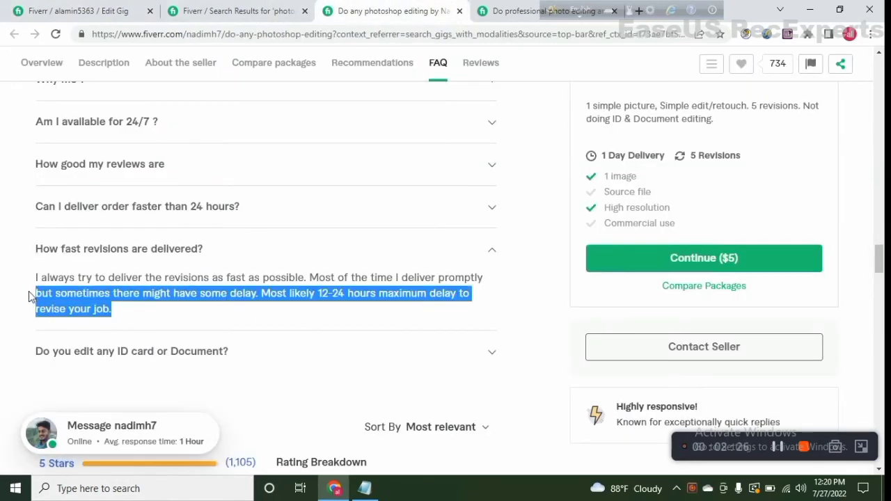
right_click(40, 286)
click(73, 298)
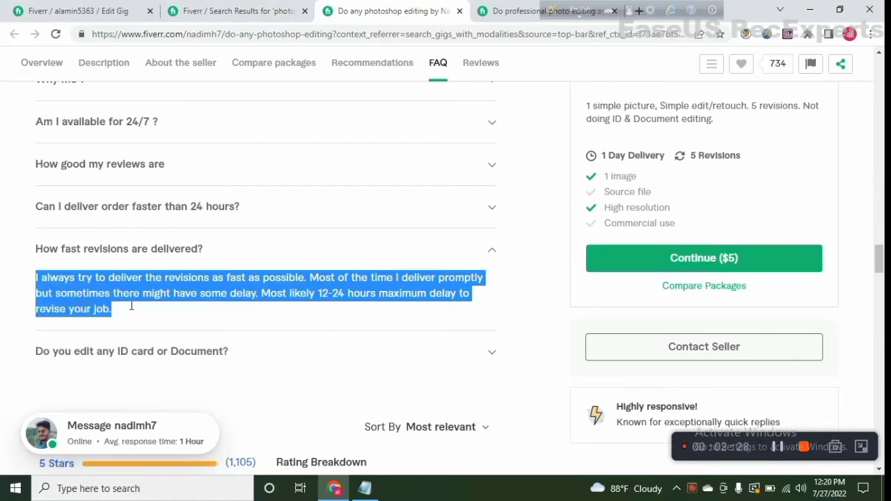
click(110, 11)
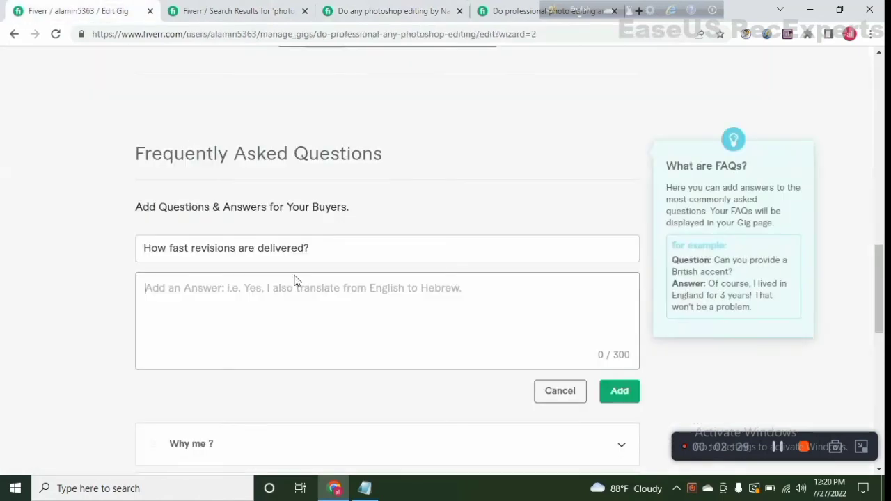
right_click(216, 313)
click(265, 222)
Step: Add the revisions FAQ, then start one asking 'Can I deliver order faster than 24 hours?'
click(619, 390)
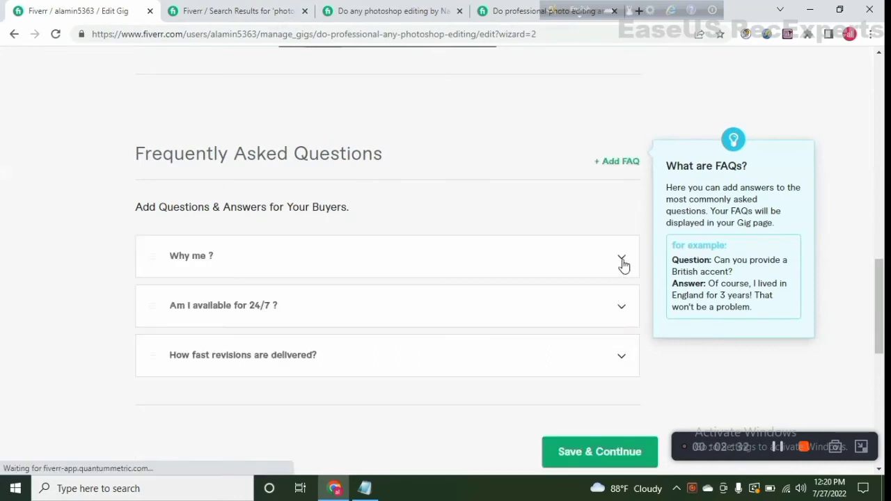
click(617, 161)
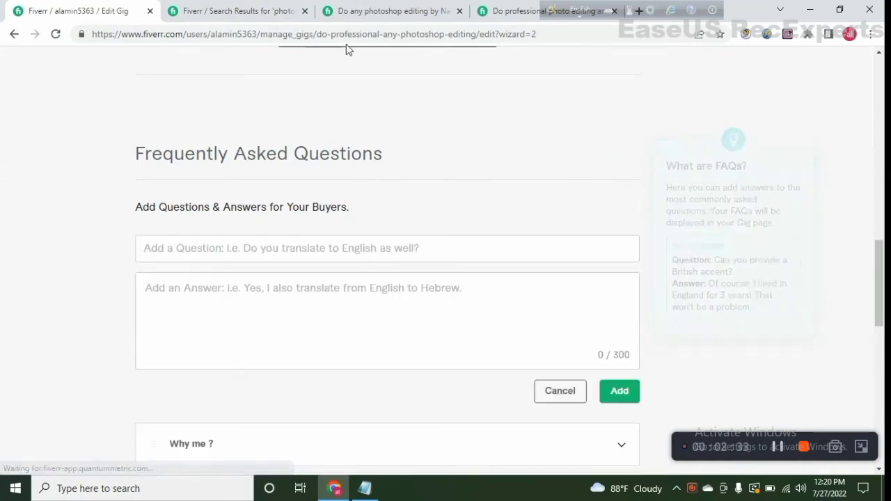
click(390, 11)
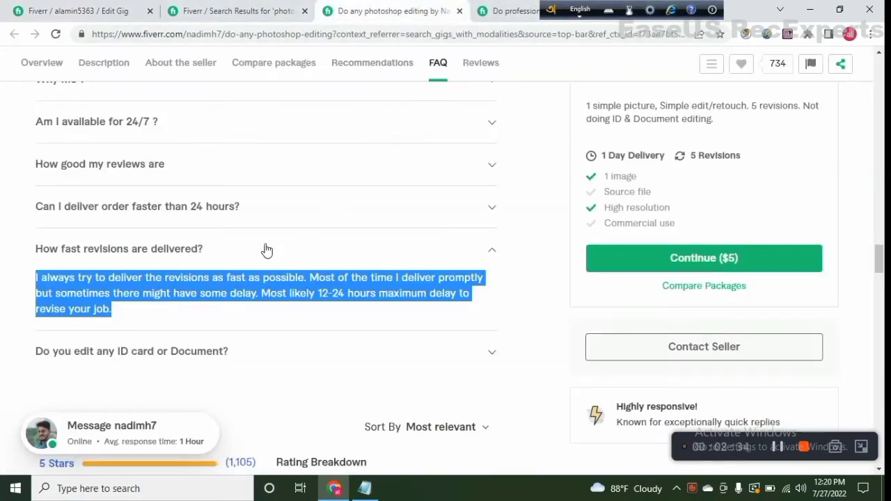
click(161, 207)
click(162, 181)
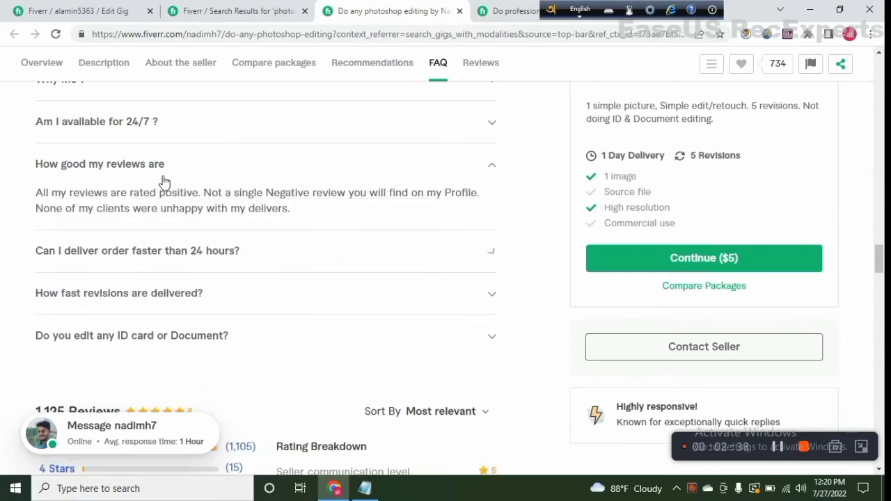
click(174, 259)
drag(243, 206, 35, 206)
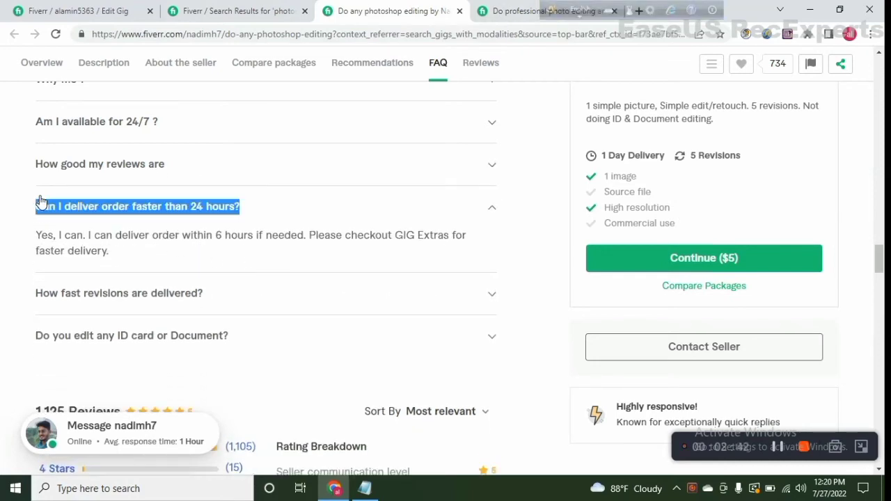
right_click(113, 205)
click(124, 210)
click(105, 10)
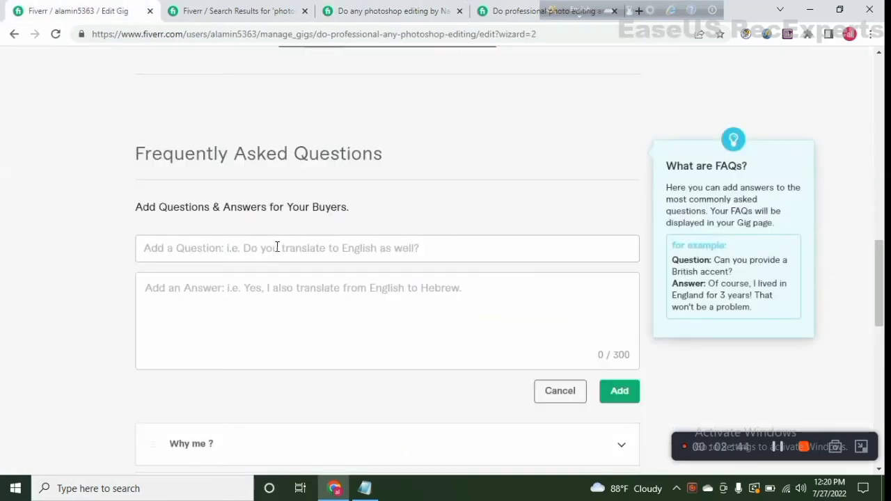
right_click(265, 255)
click(298, 353)
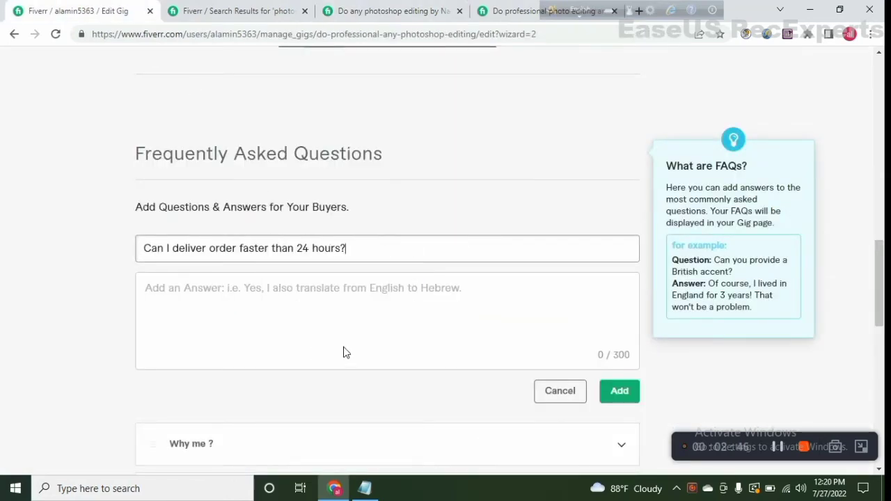
Step: Answer it with the reference gig's delivery-within-6-hours text and add the FAQ
click(390, 10)
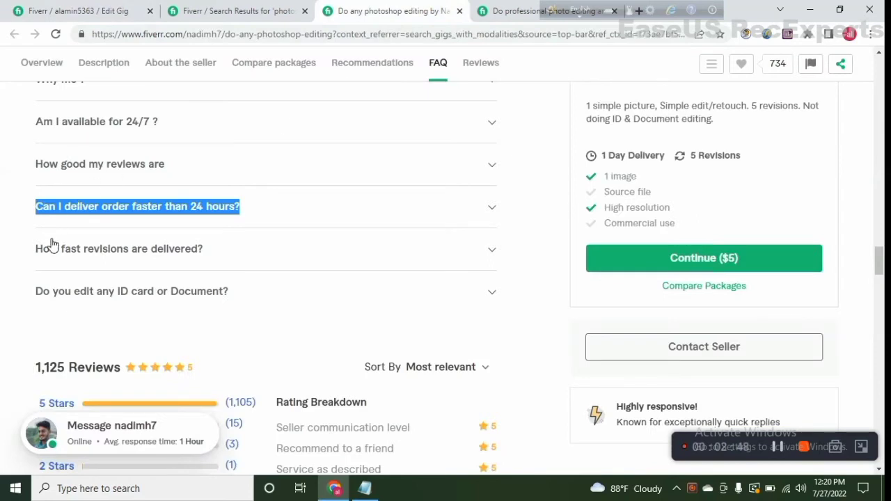
click(302, 207)
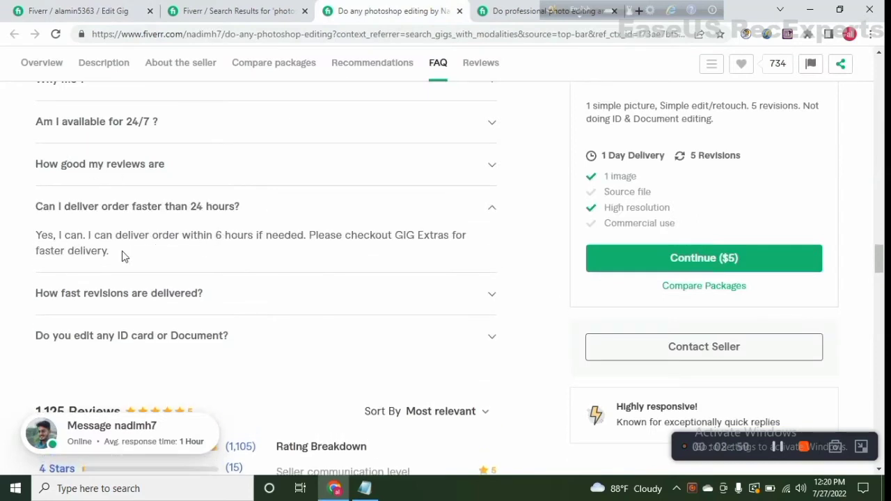
drag(122, 252, 42, 237)
right_click(44, 238)
click(56, 248)
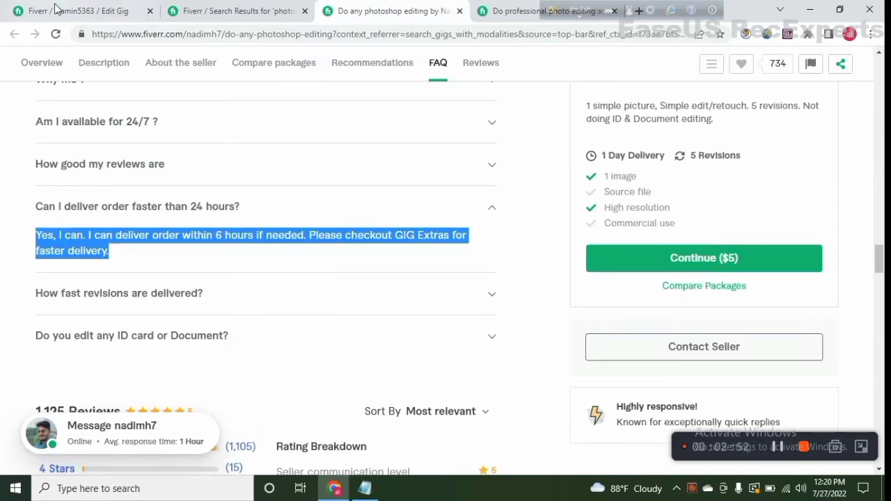
click(59, 10)
right_click(189, 293)
click(230, 186)
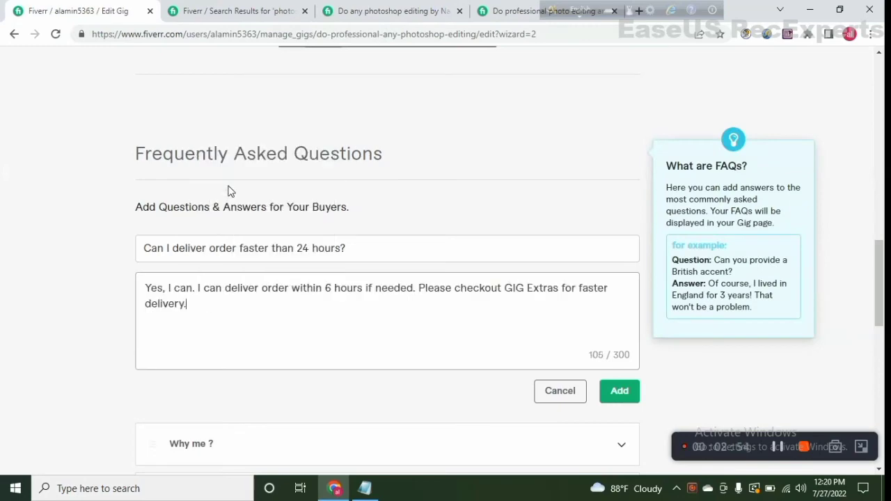
click(626, 390)
scroll(348, 338, down, 1)
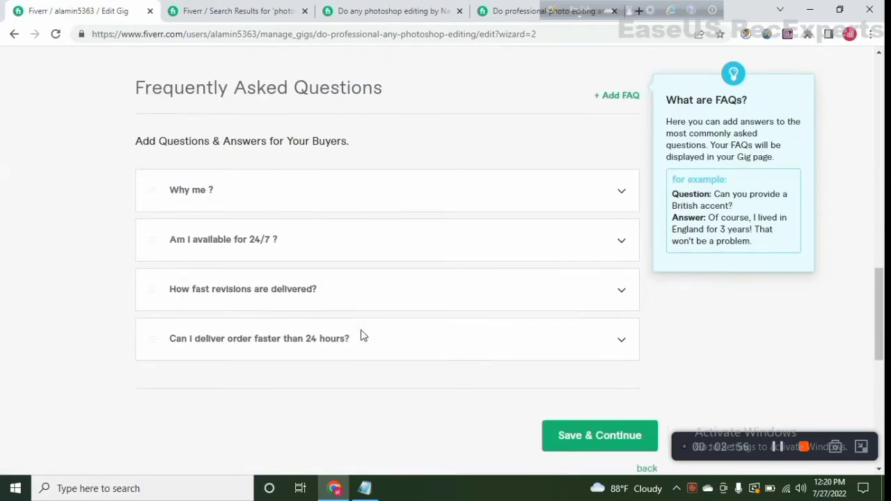
scroll(359, 337, down, 3)
scroll(369, 337, up, 2)
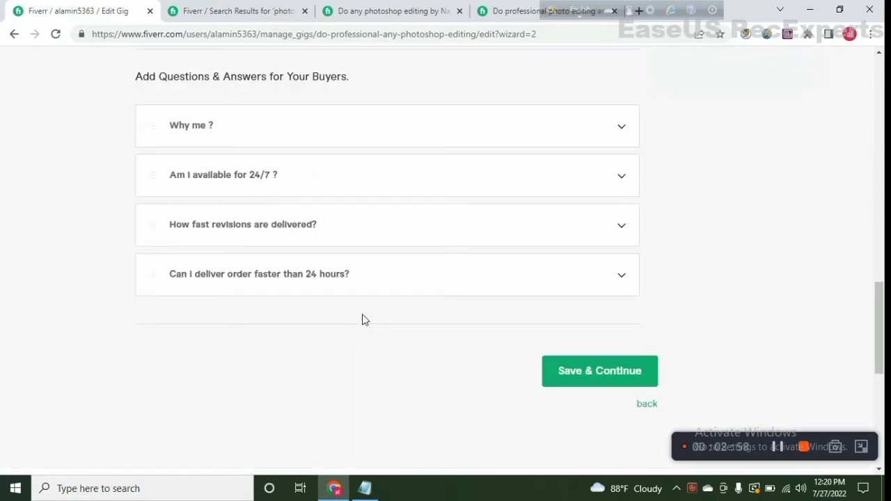
Step: Save the Description & FAQ step and continue to Requirements
click(590, 383)
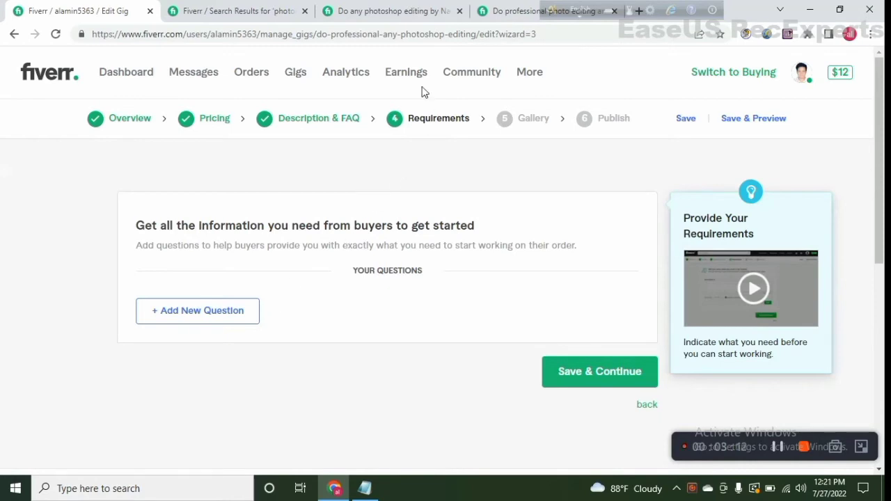
Step: Browse the competitor gig's reviews, FAQ and recommendations sections
click(425, 12)
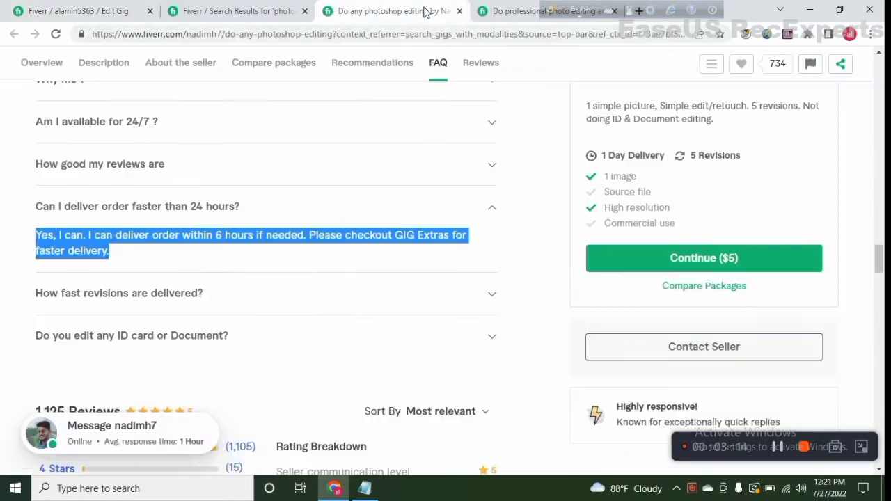
scroll(252, 323, down, 2)
scroll(251, 323, down, 2)
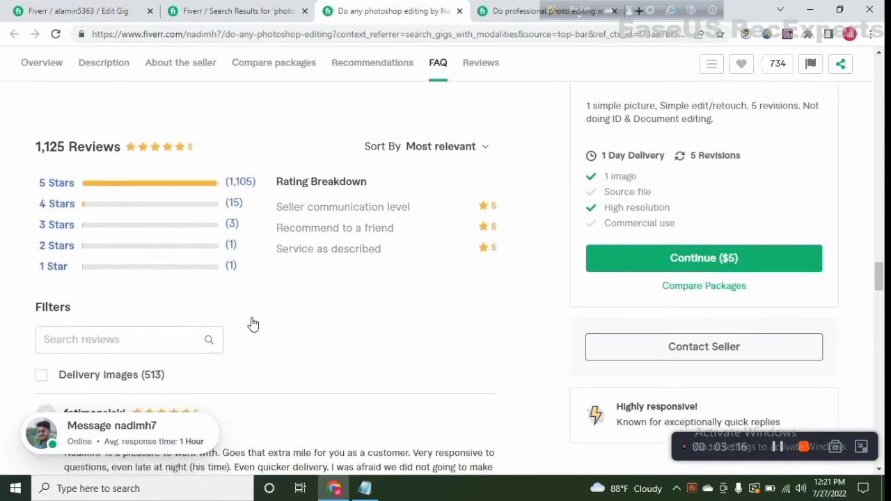
scroll(249, 322, down, 2)
scroll(249, 322, down, 1)
scroll(248, 323, down, 1)
scroll(248, 322, down, 1)
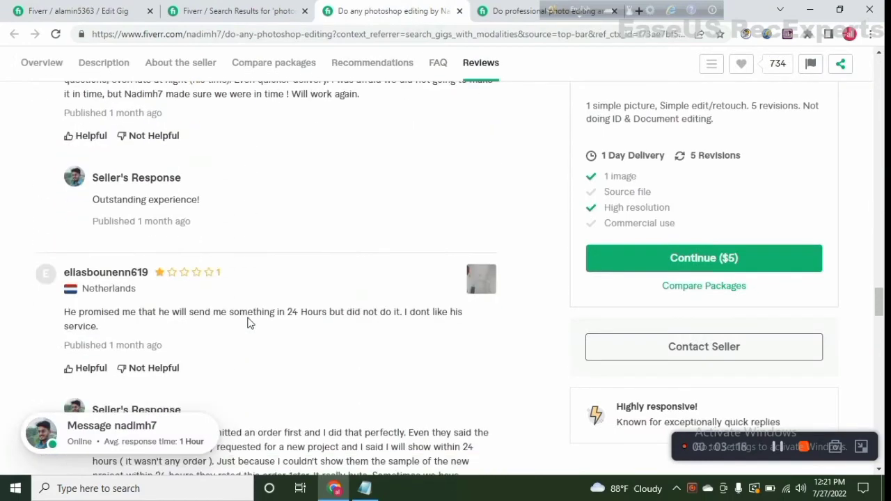
scroll(252, 322, down, 2)
scroll(253, 322, up, 5)
scroll(252, 317, up, 2)
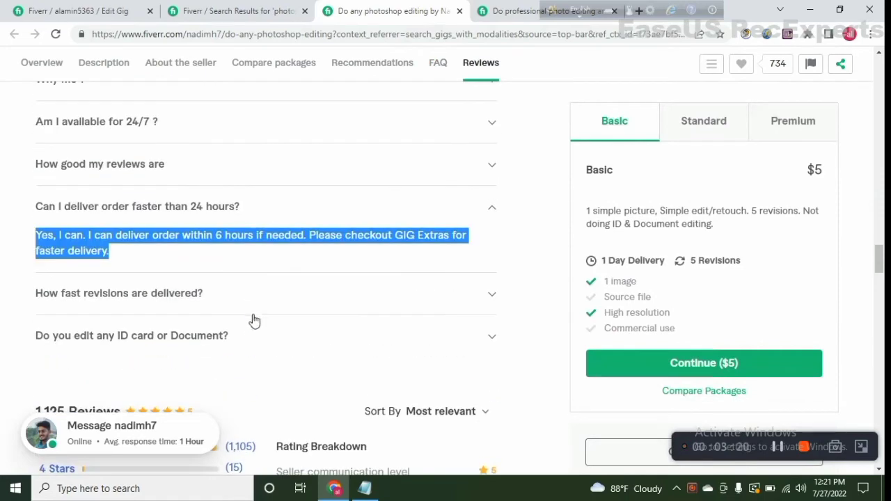
scroll(228, 339, up, 4)
scroll(227, 338, up, 1)
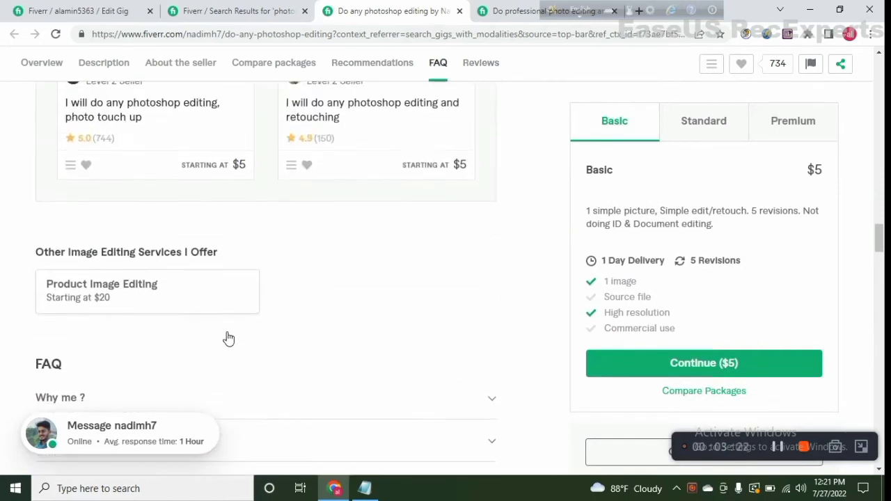
scroll(227, 339, up, 3)
scroll(224, 336, up, 3)
scroll(218, 334, down, 4)
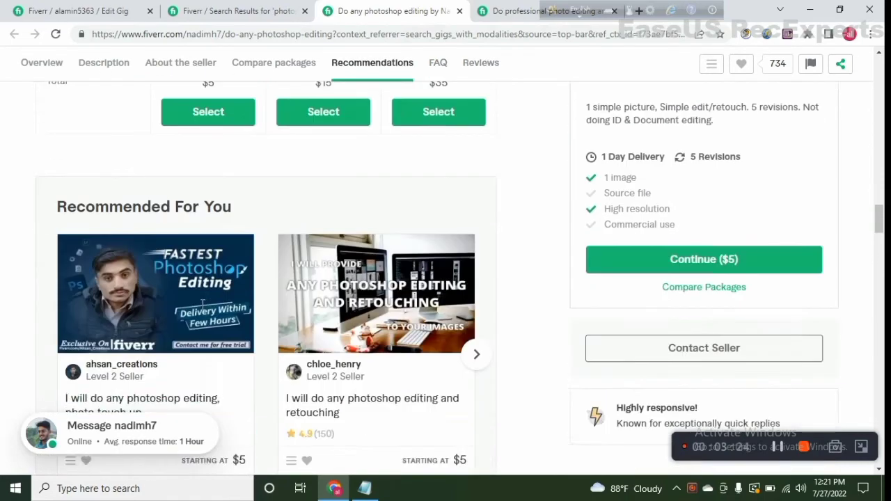
scroll(293, 345, down, 2)
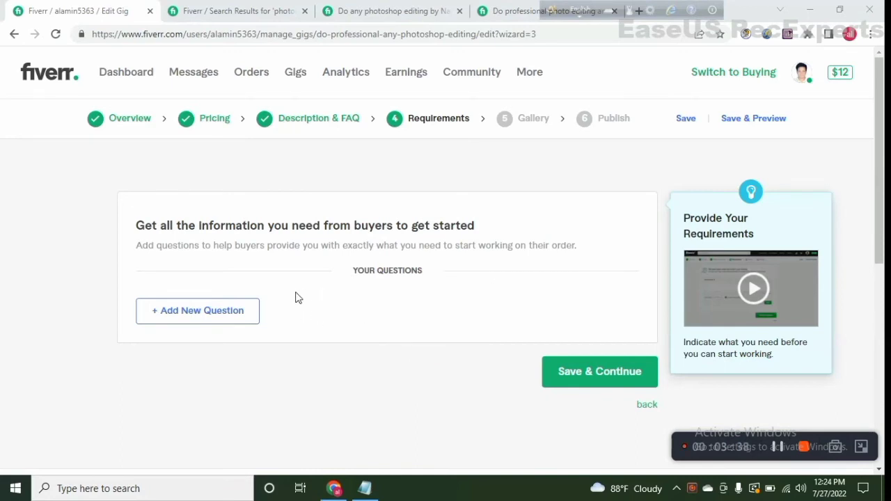
Step: Add a required free-text buyer question 'Photo file, Photo edit Information'
click(225, 319)
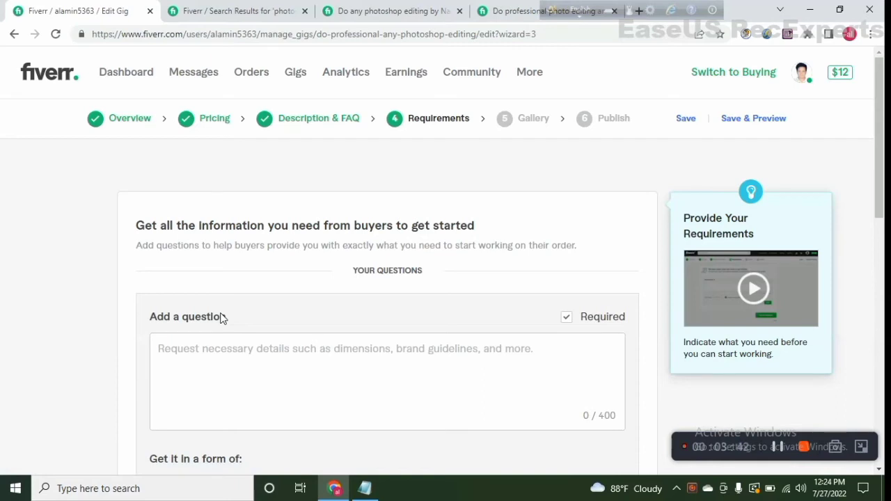
scroll(237, 323, down, 1)
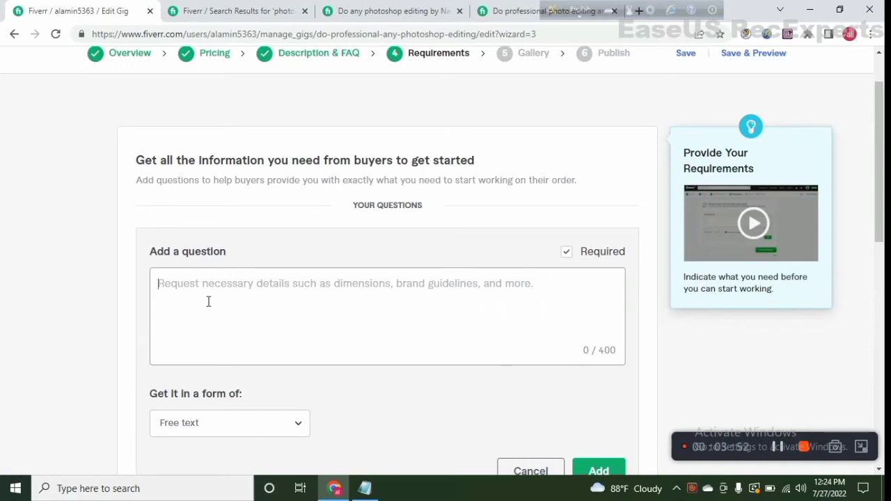
text(PHOT)
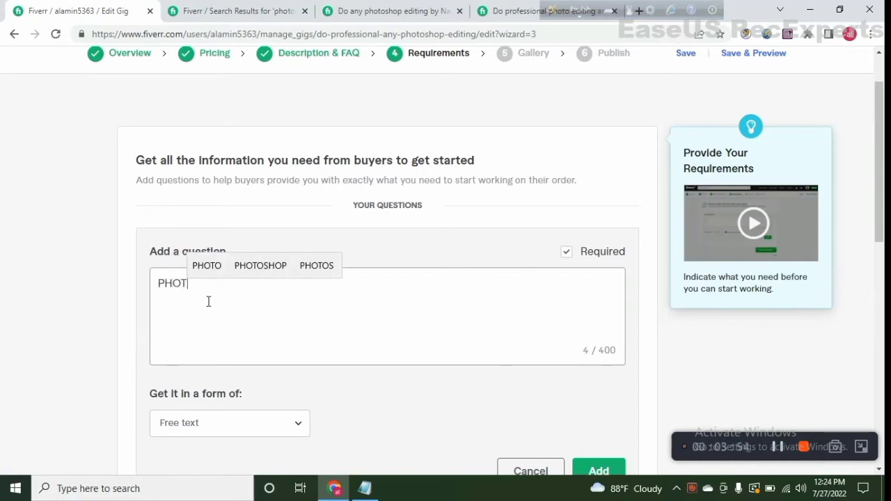
text(O)
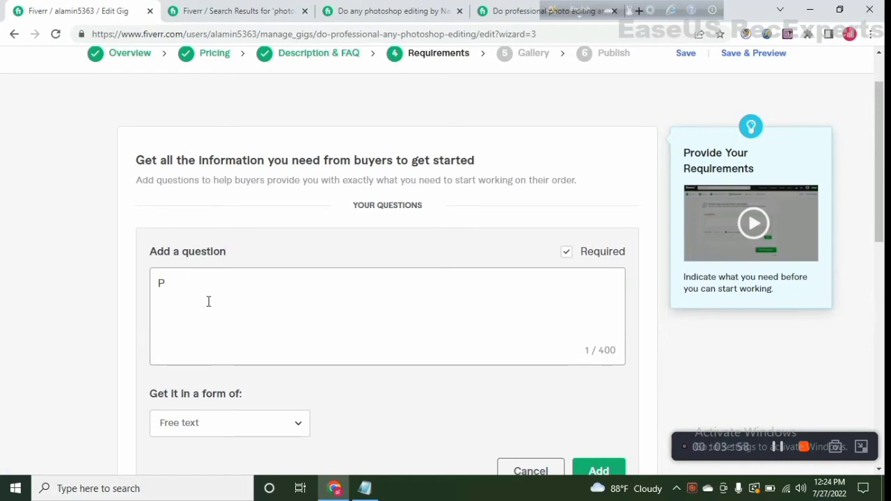
text(oto )
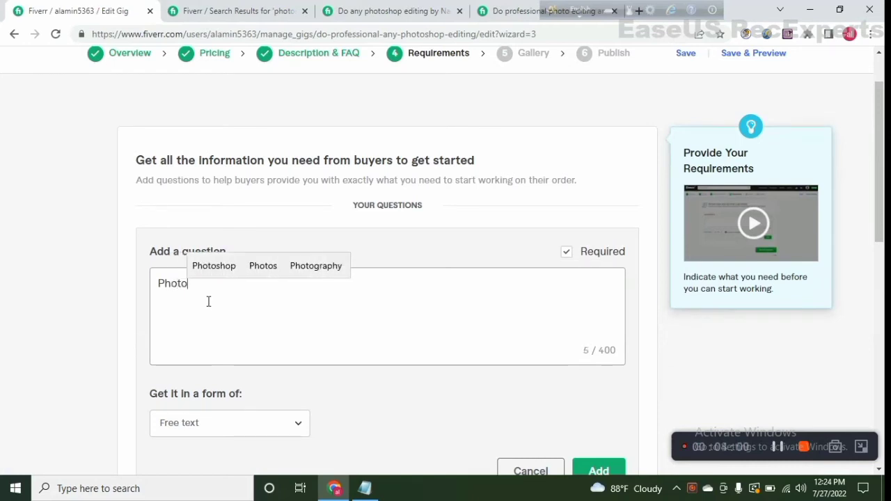
text( fi)
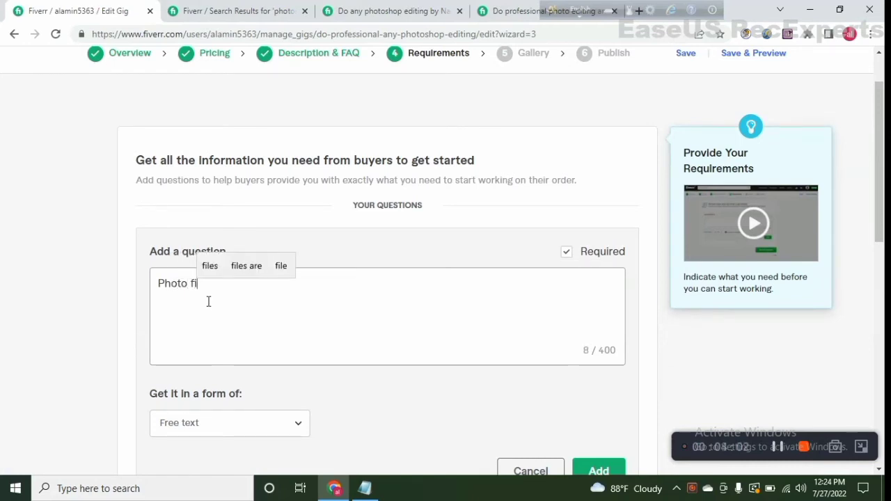
text(le,)
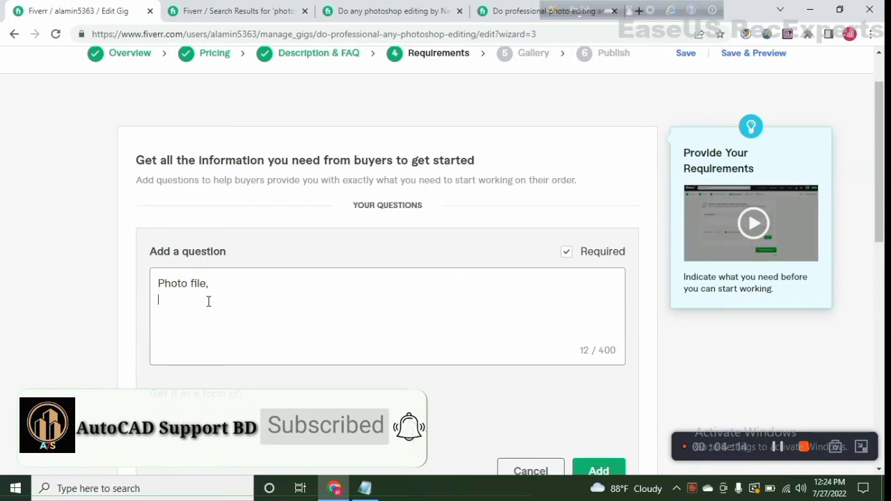
text(ph)
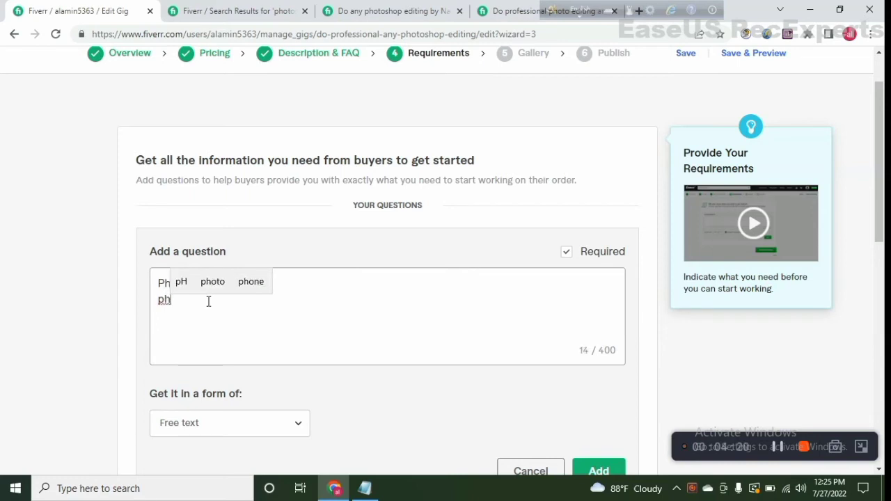
key(BackSpace)
key(BackSpace)
text(P)
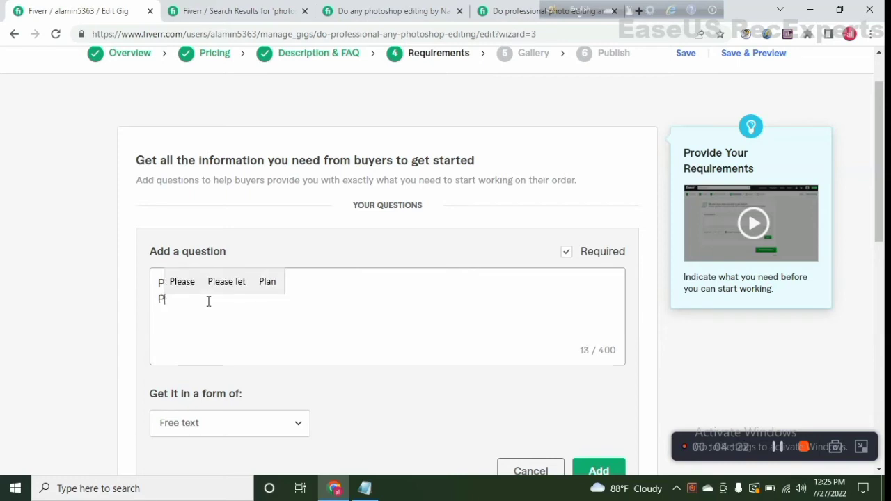
text(ho)
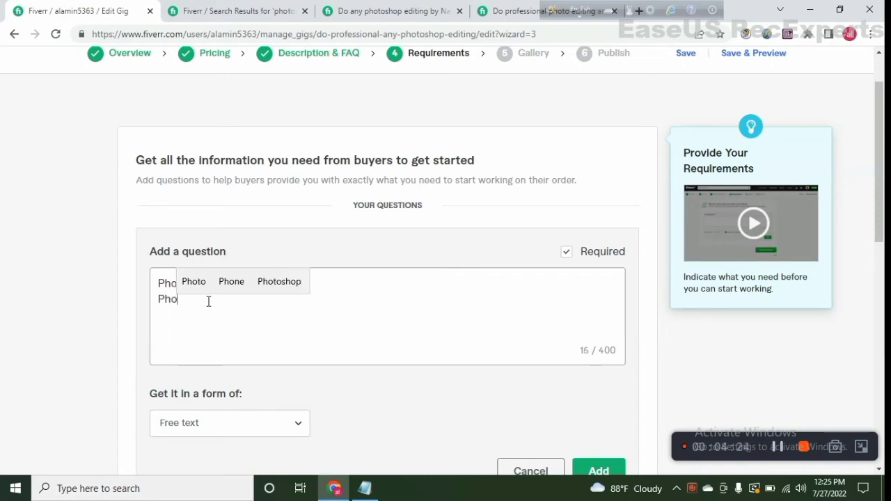
text(to)
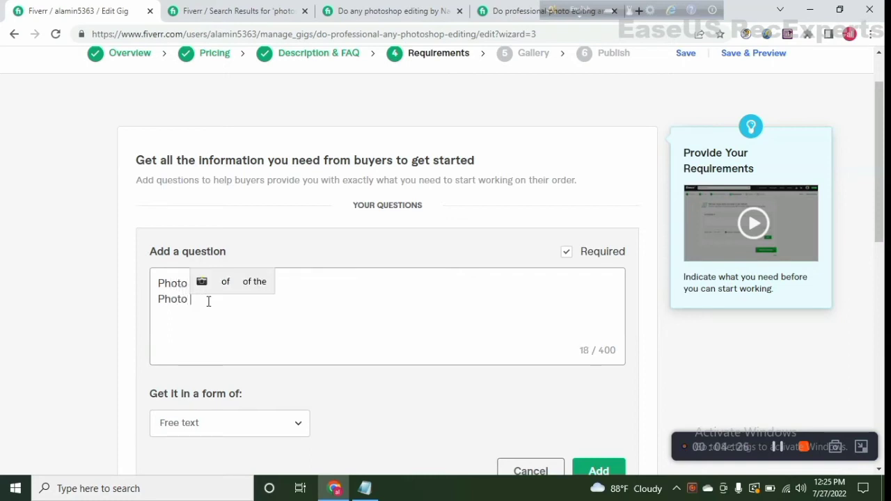
text( e)
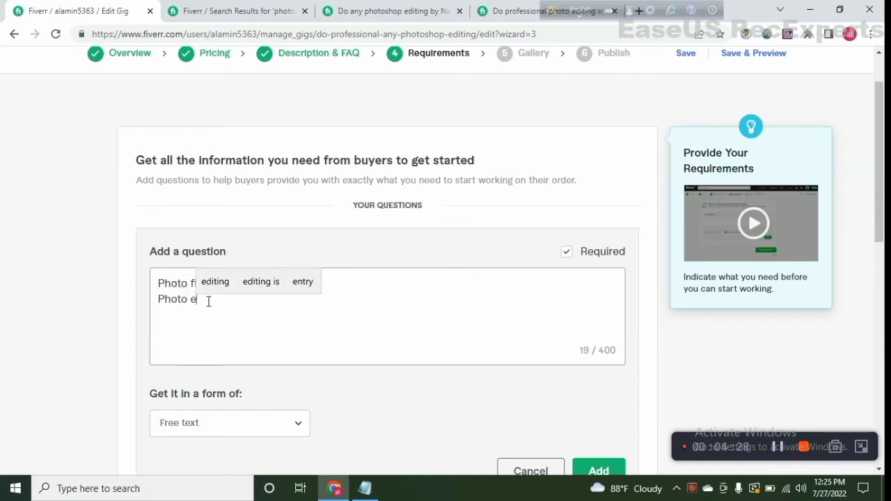
text(dit )
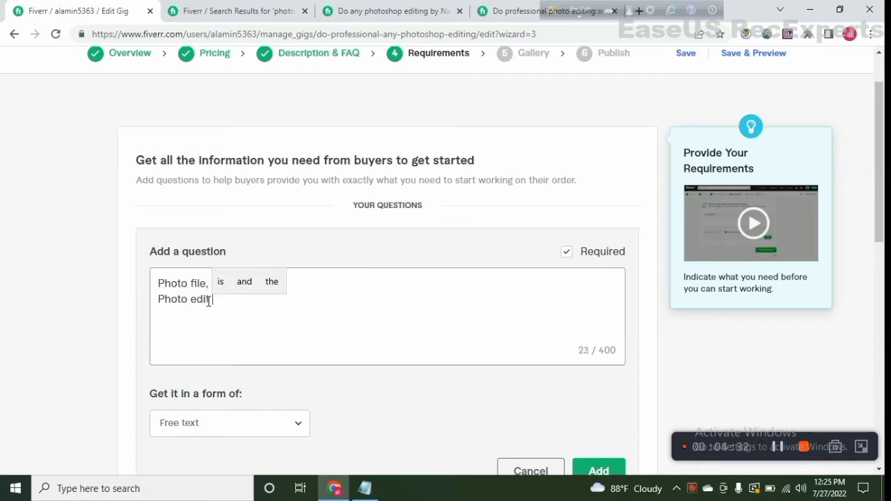
text(In)
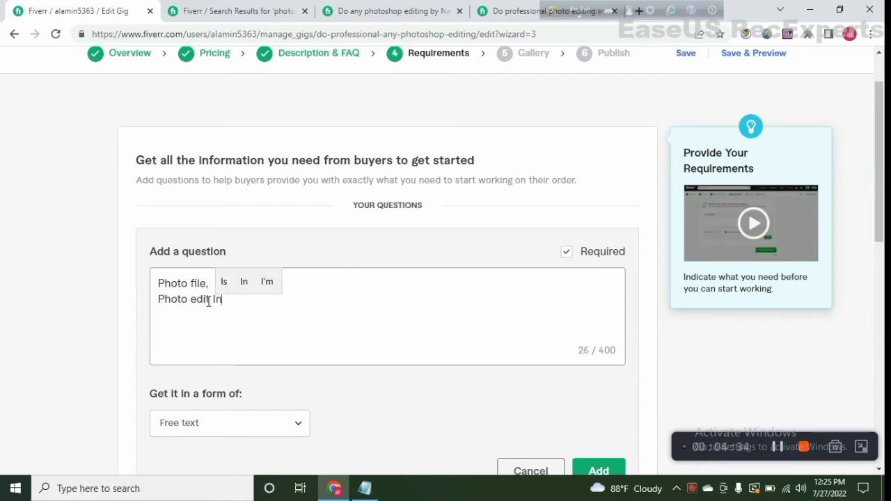
text(for)
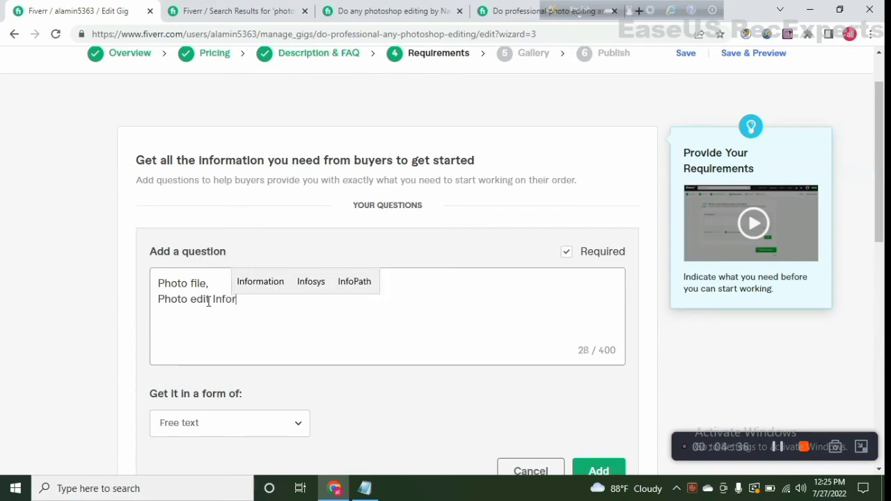
click(265, 284)
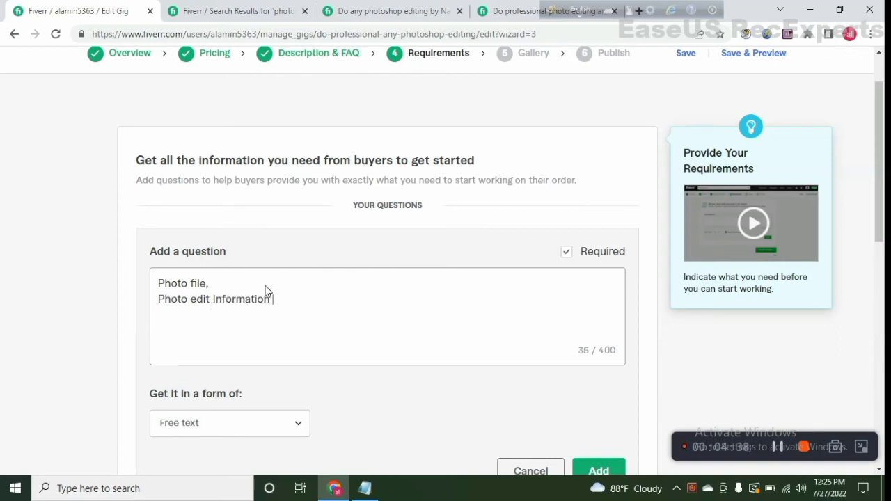
scroll(270, 321, down, 2)
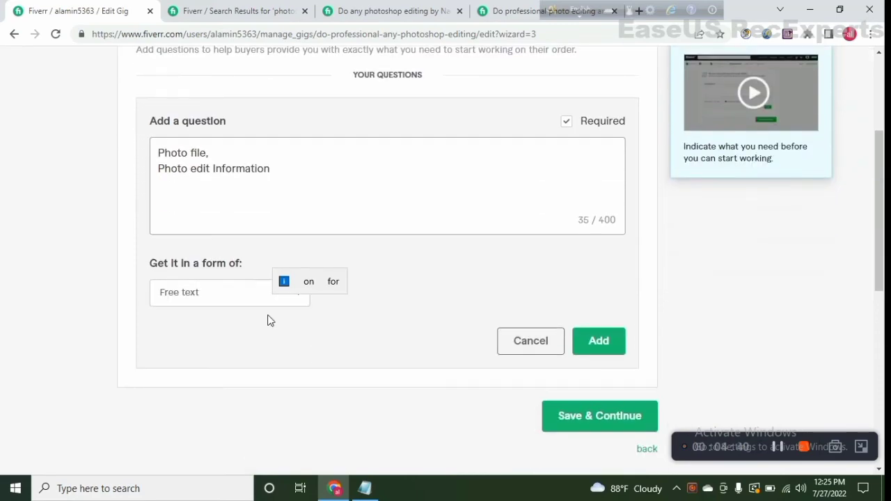
click(601, 342)
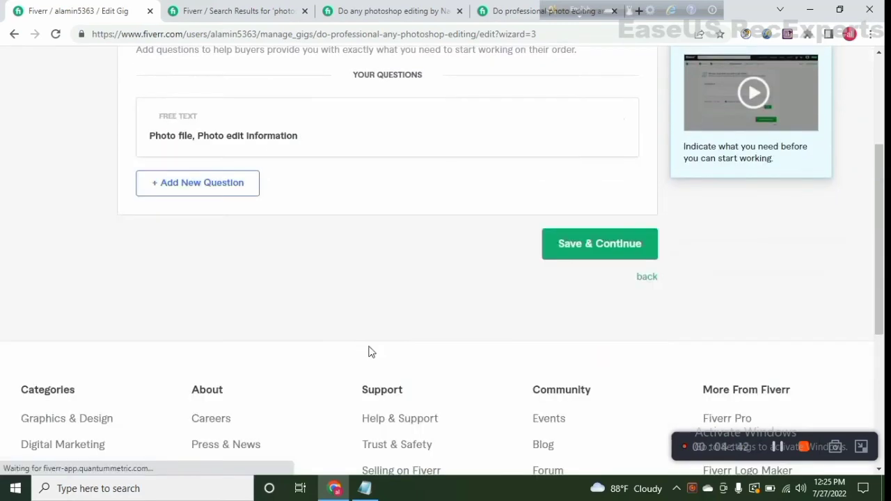
scroll(348, 341, up, 3)
scroll(450, 299, down, 4)
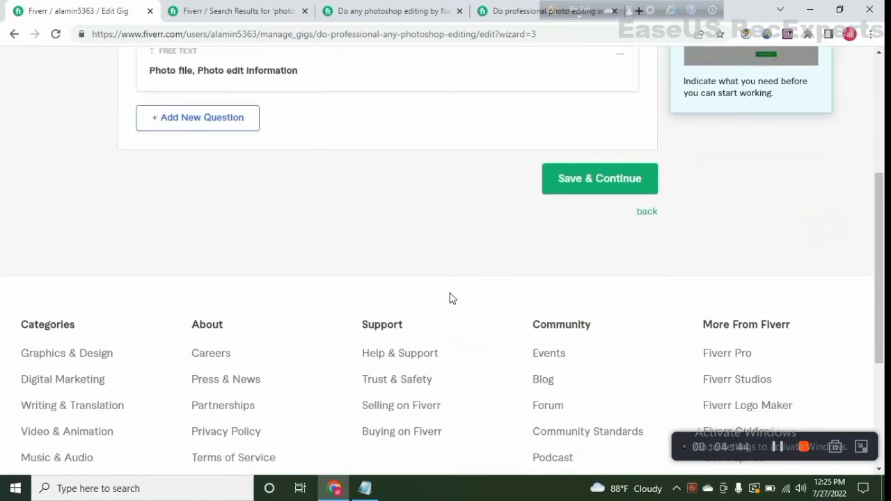
scroll(473, 271, up, 2)
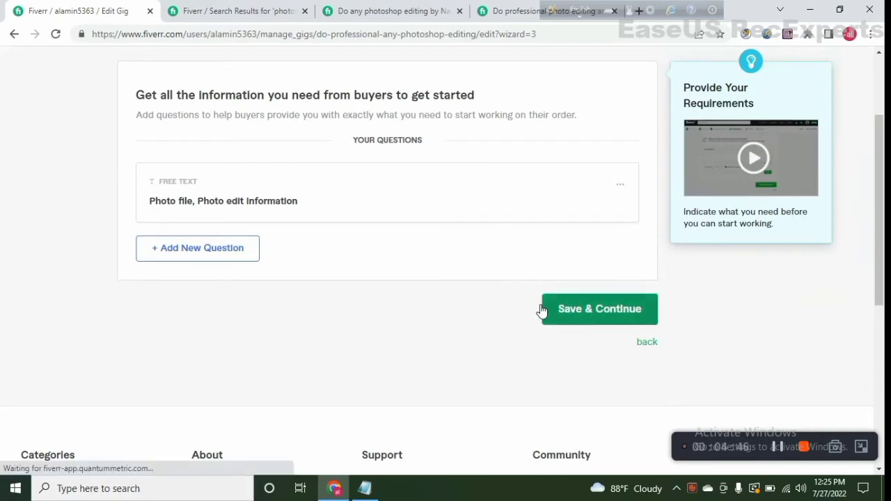
Step: Save Requirements and scroll the Gallery step to its empty image slots
click(543, 310)
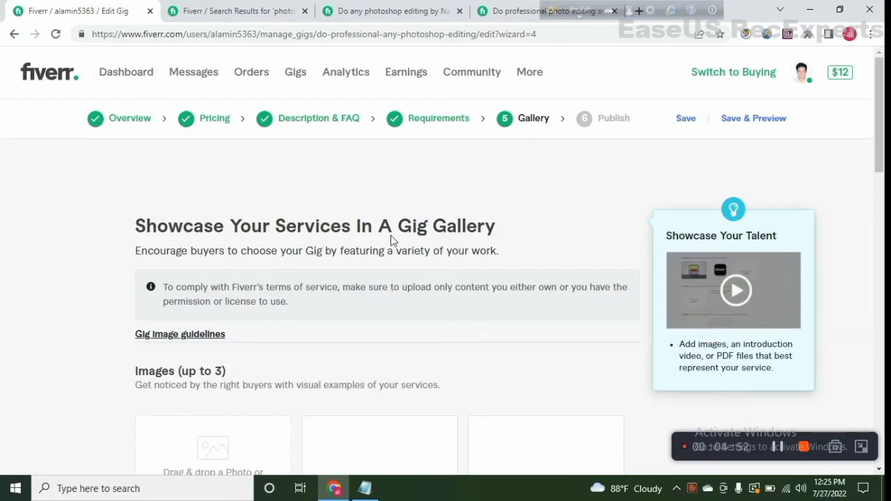
scroll(344, 282, down, 2)
scroll(345, 283, down, 2)
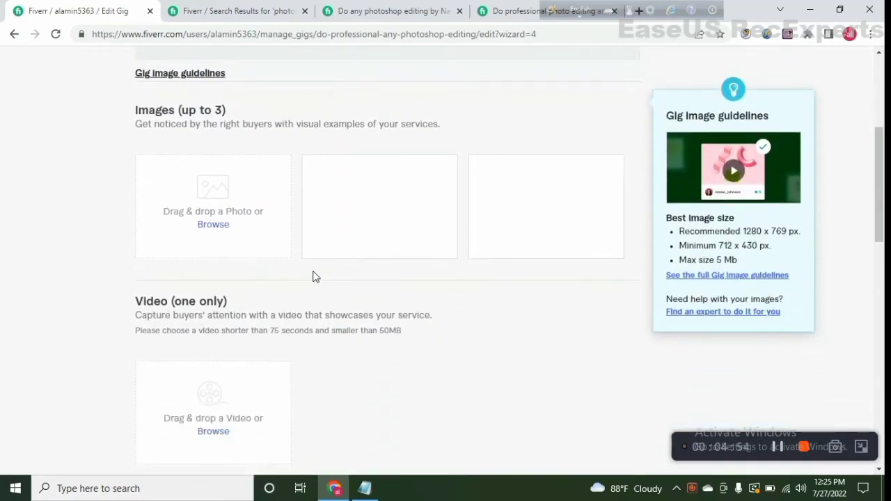
scroll(313, 277, up, 1)
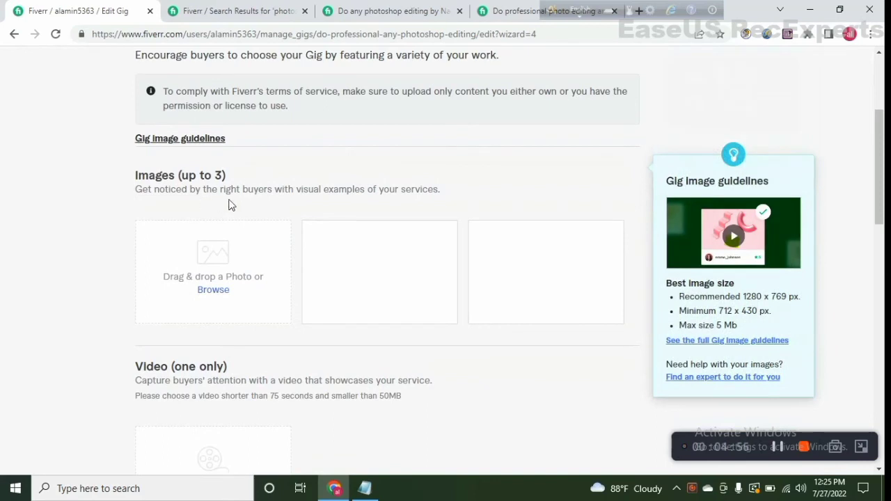
Step: Upload images 2, 1 and 3 from the GIG folder into the three gallery slots
click(216, 291)
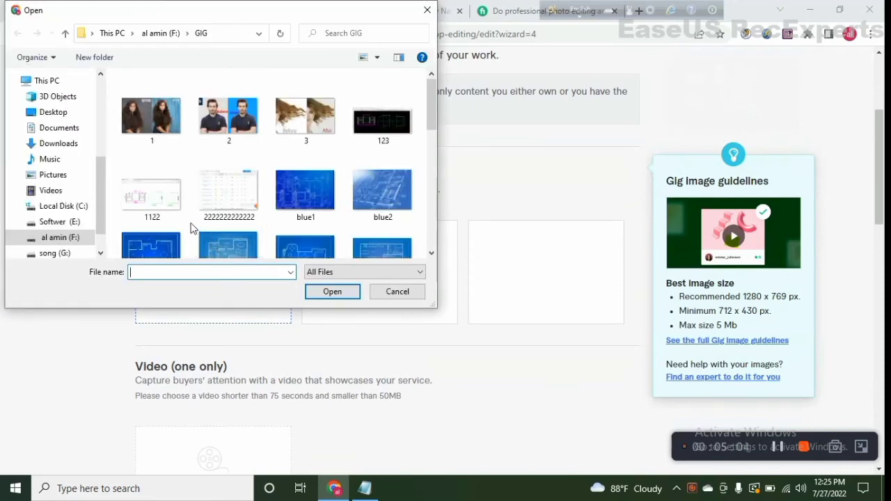
click(220, 125)
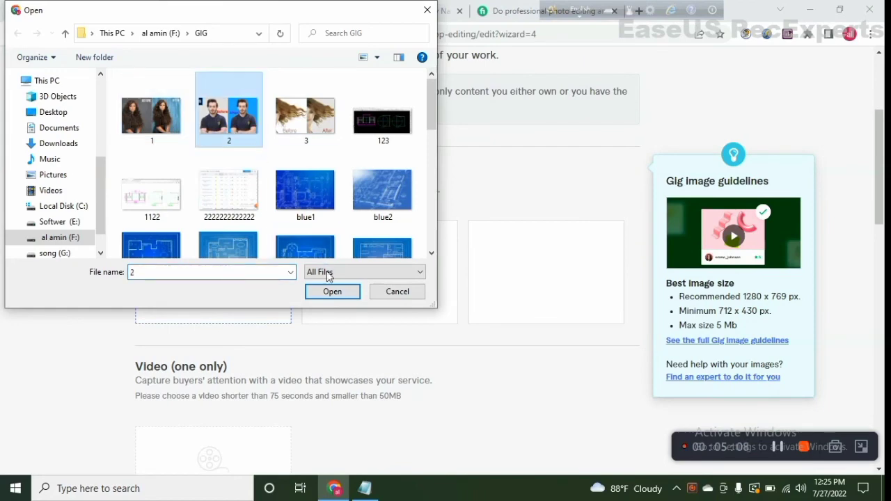
click(331, 293)
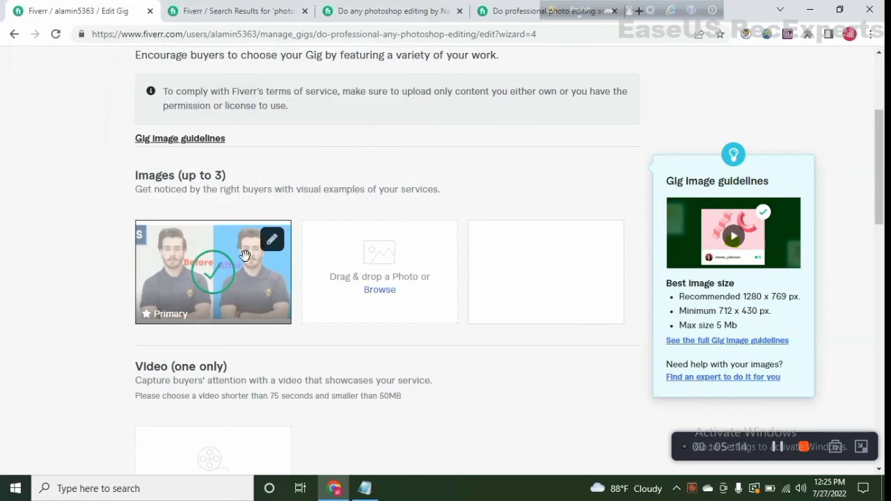
click(380, 290)
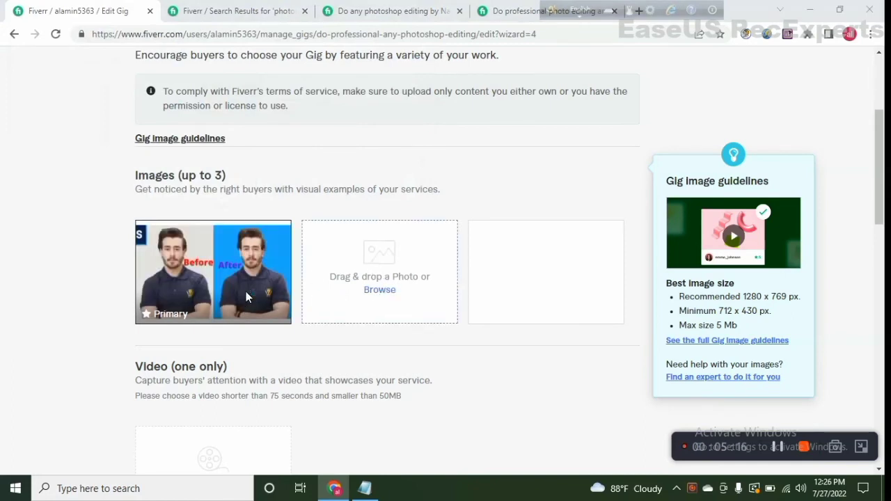
click(152, 117)
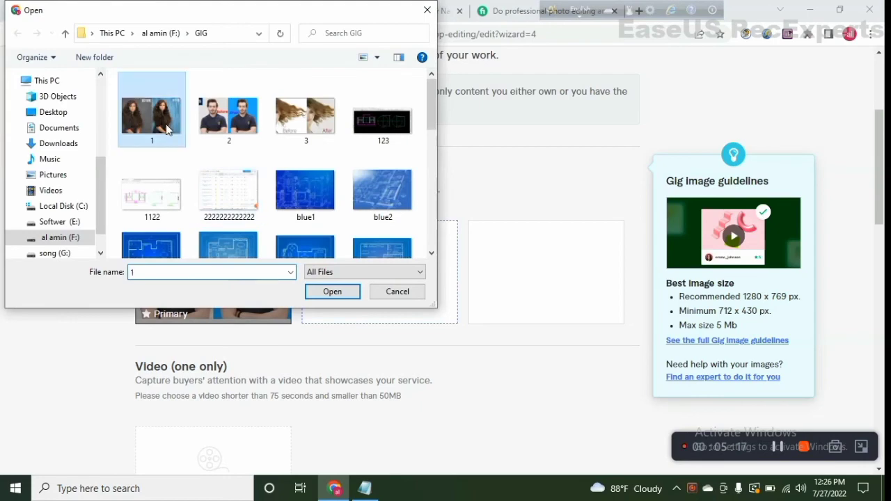
click(332, 291)
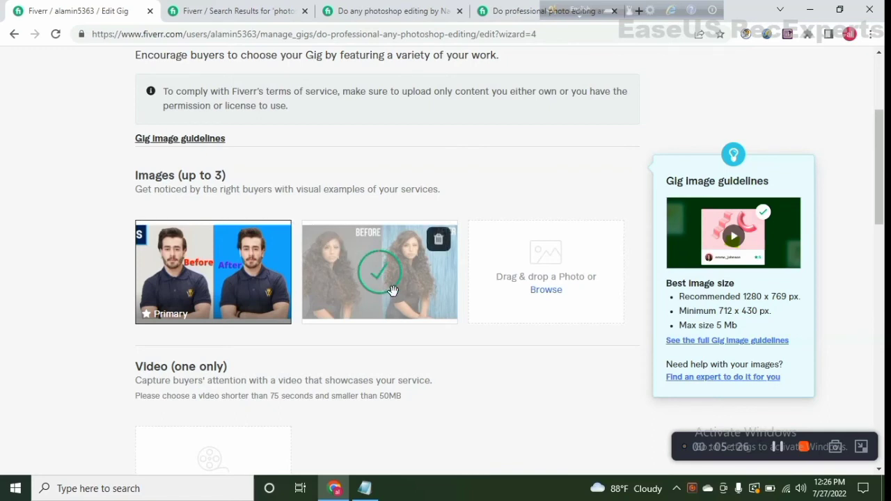
scroll(393, 291, down, 1)
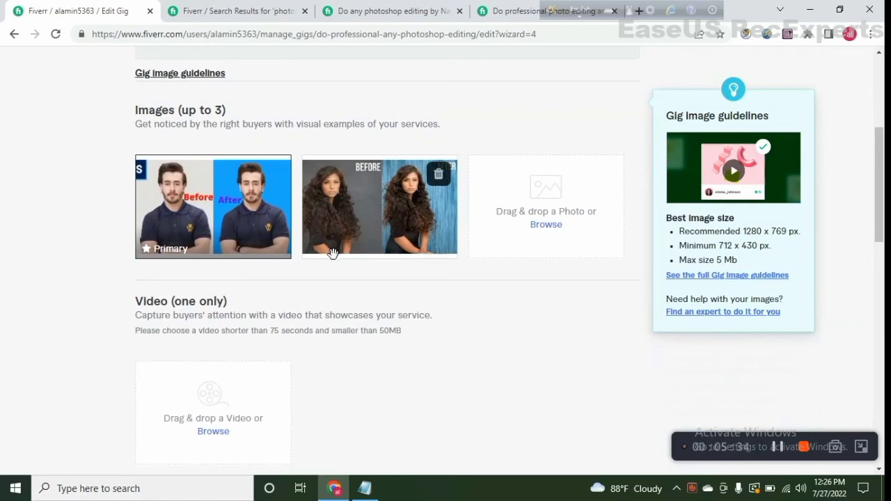
scroll(332, 252, up, 1)
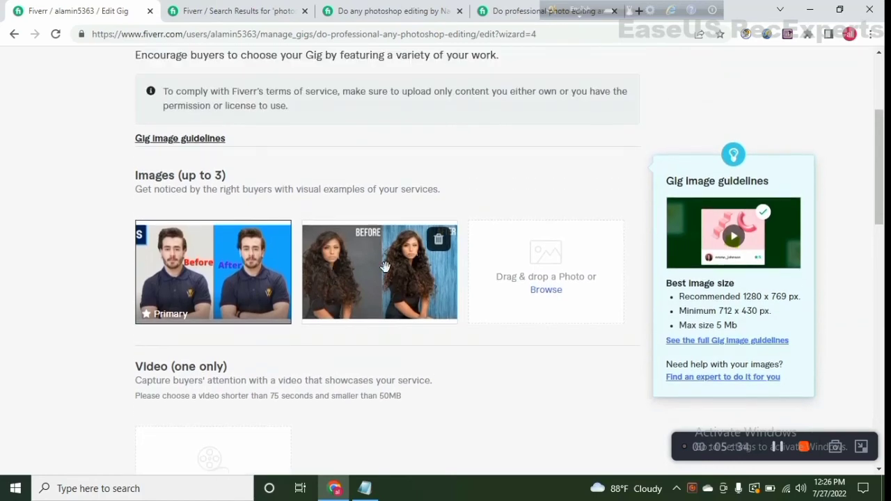
click(503, 298)
click(295, 131)
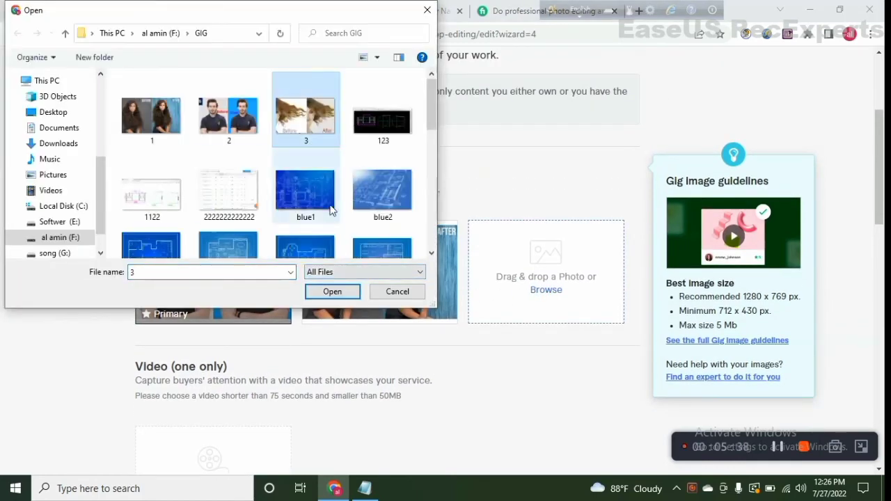
click(332, 291)
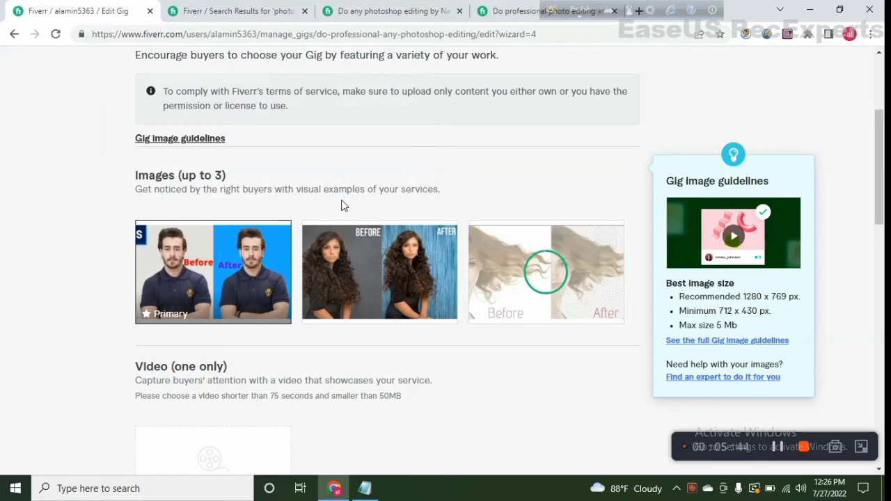
scroll(342, 209, down, 3)
Step: Tick the materials ownership declaration and save the gallery to reach the Publish step
scroll(341, 210, down, 1)
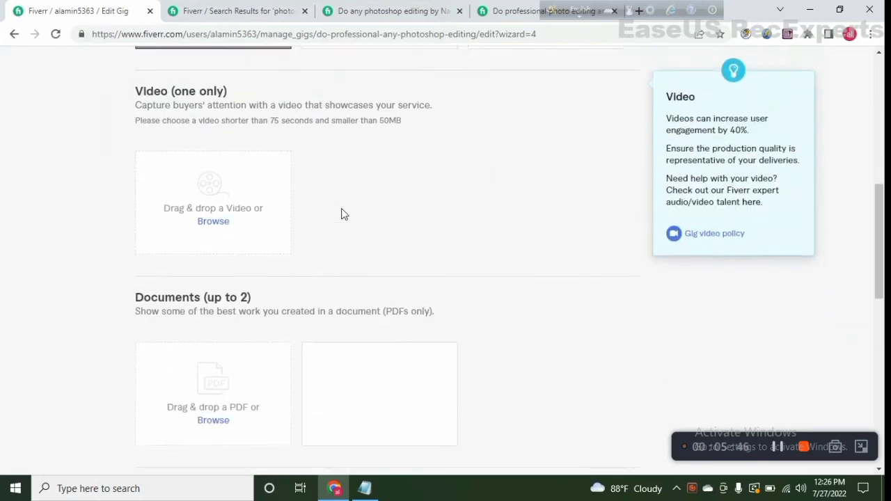
scroll(341, 212, down, 1)
scroll(341, 214, down, 1)
scroll(232, 207, up, 1)
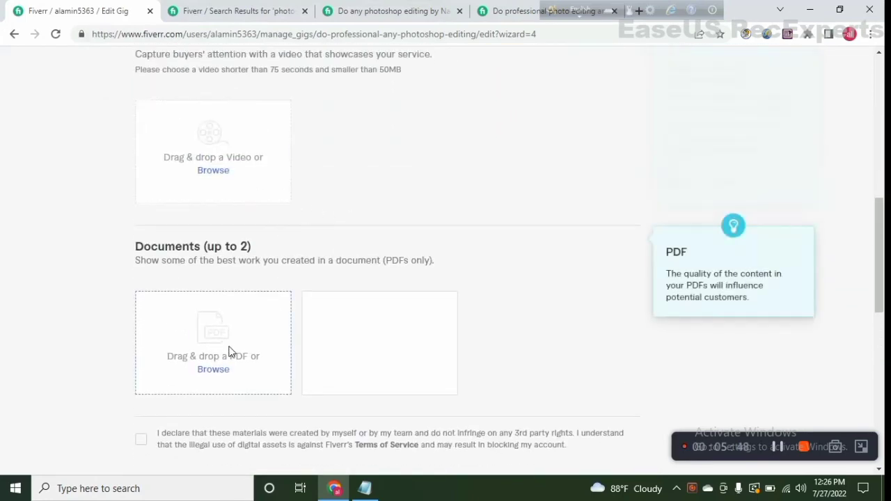
scroll(235, 274, up, 1)
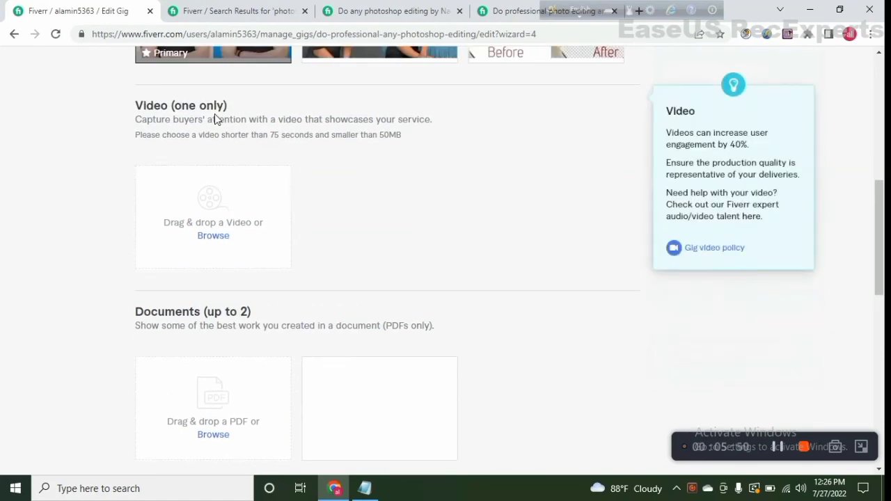
scroll(252, 247, up, 1)
scroll(252, 247, up, 1)
scroll(232, 322, up, 2)
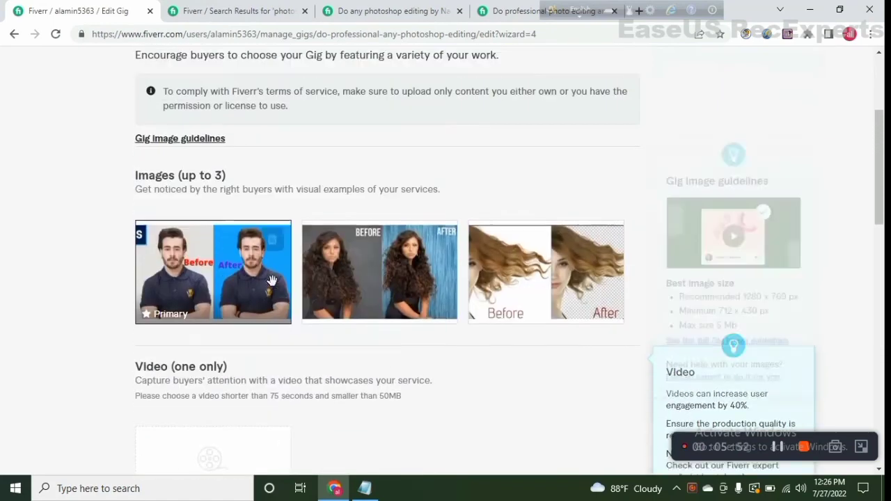
scroll(232, 322, up, 2)
scroll(480, 281, down, 1)
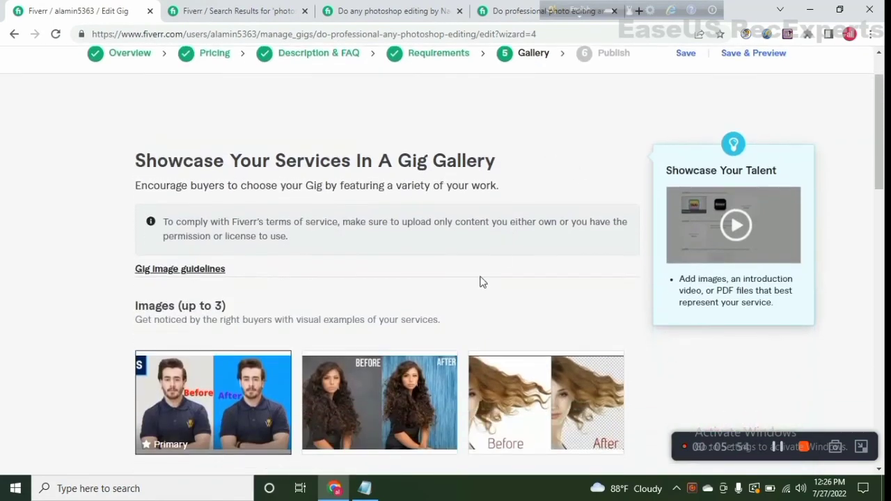
scroll(517, 302, down, 2)
scroll(570, 350, down, 1)
scroll(388, 302, down, 2)
scroll(388, 302, down, 3)
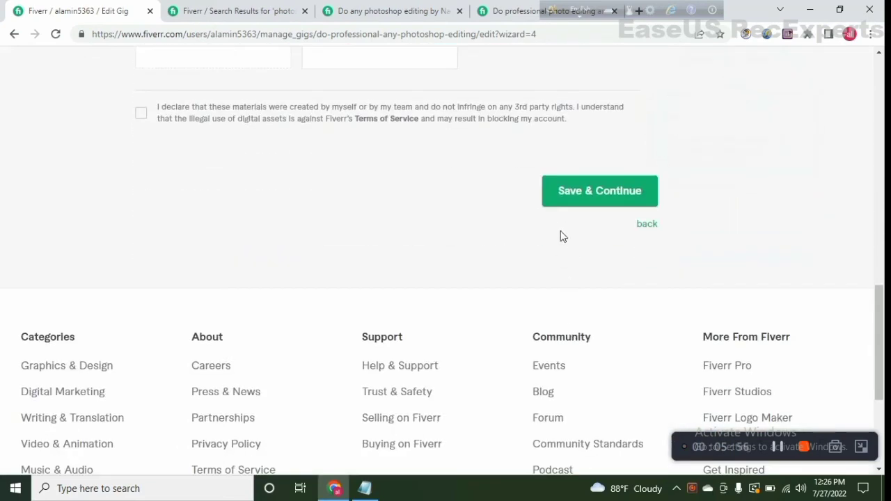
click(554, 201)
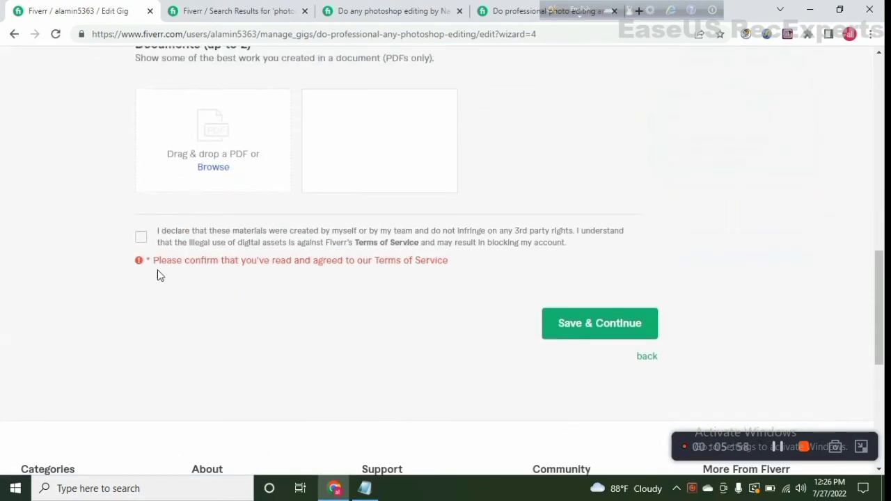
click(141, 237)
click(589, 315)
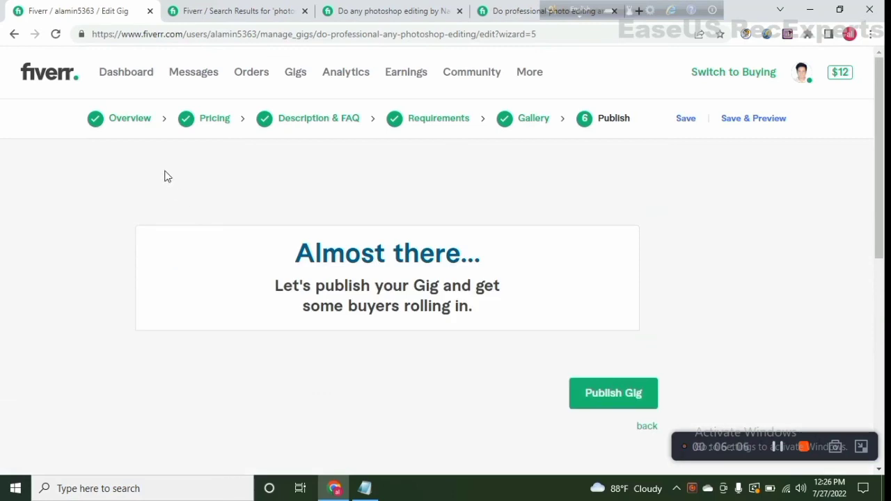
Step: Go back to the gig's Overview step and scroll through its details
click(140, 121)
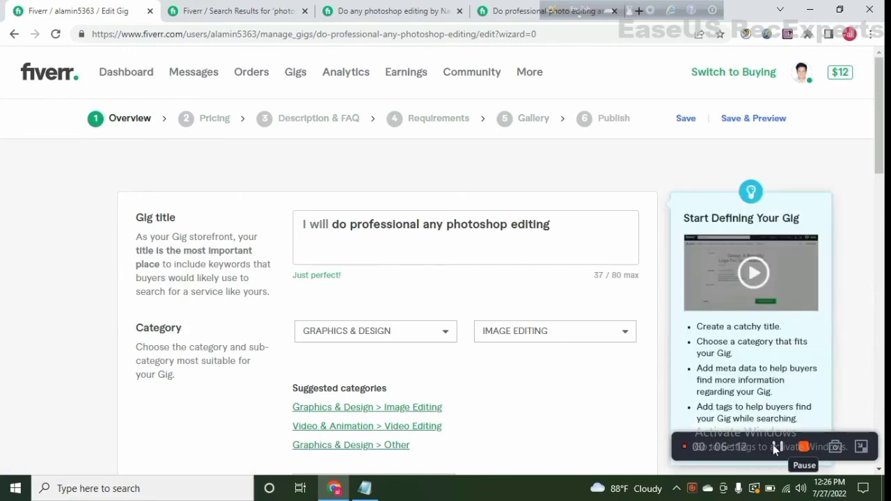
scroll(199, 213, down, 2)
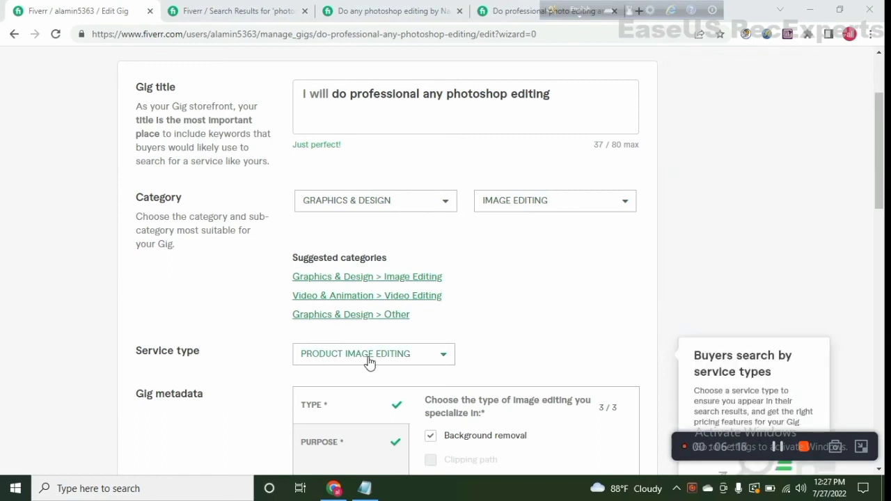
scroll(441, 364, down, 2)
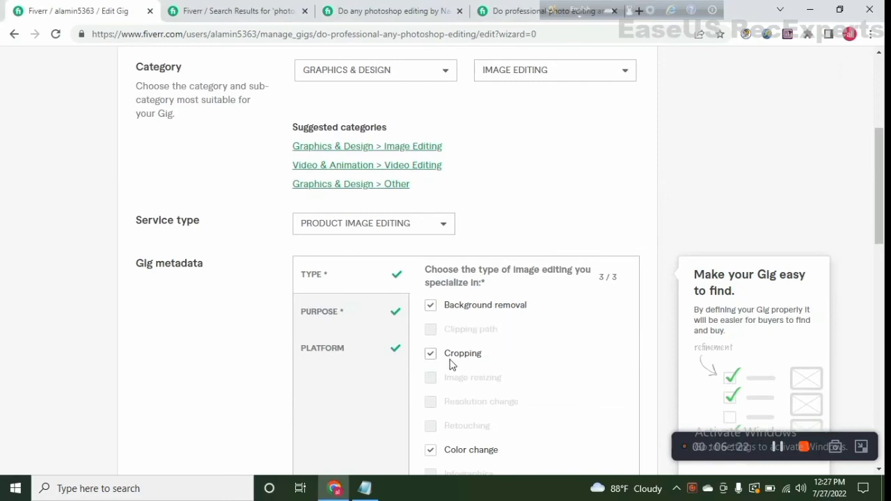
scroll(451, 362, down, 2)
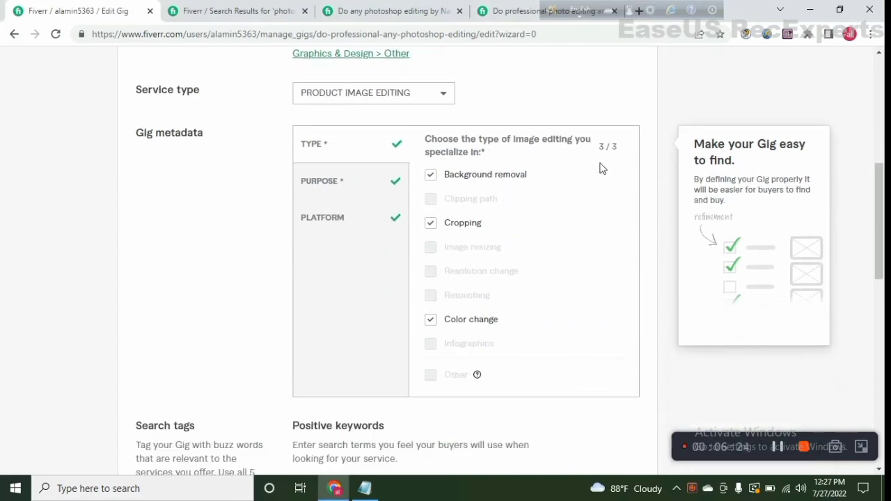
Step: In the Purpose niches, try Website/App, then restore Social media alongside Marketing
click(313, 185)
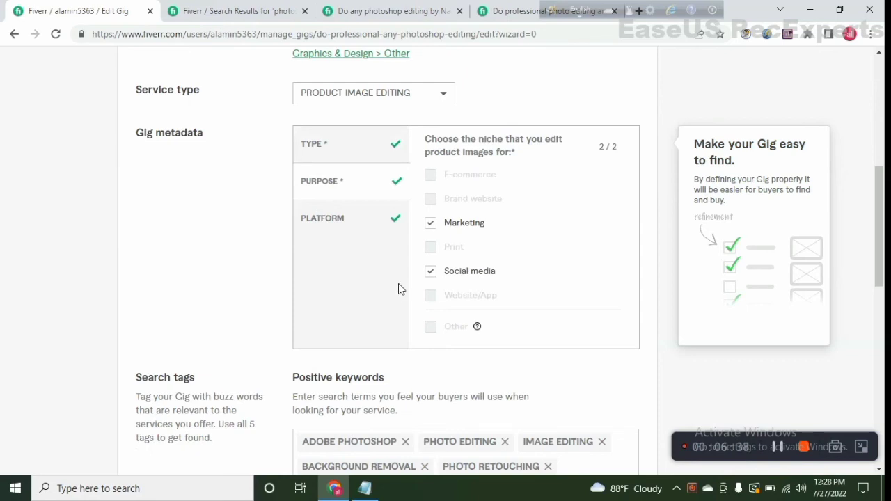
click(438, 277)
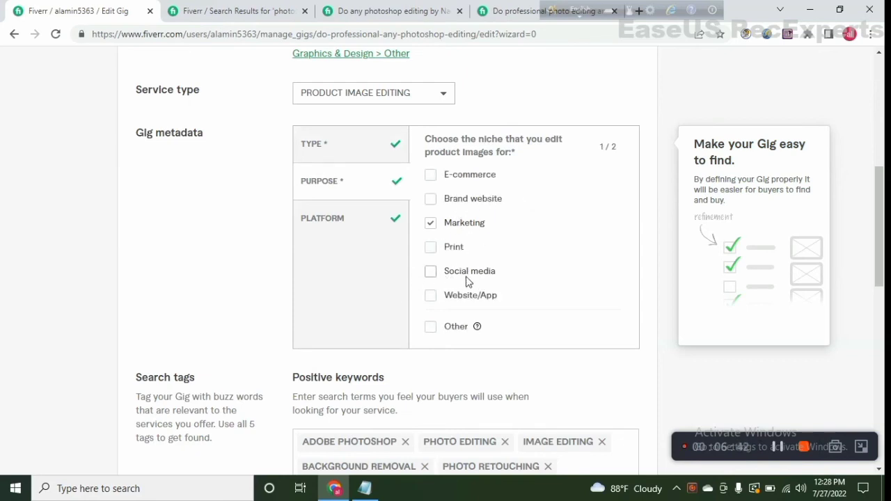
click(439, 305)
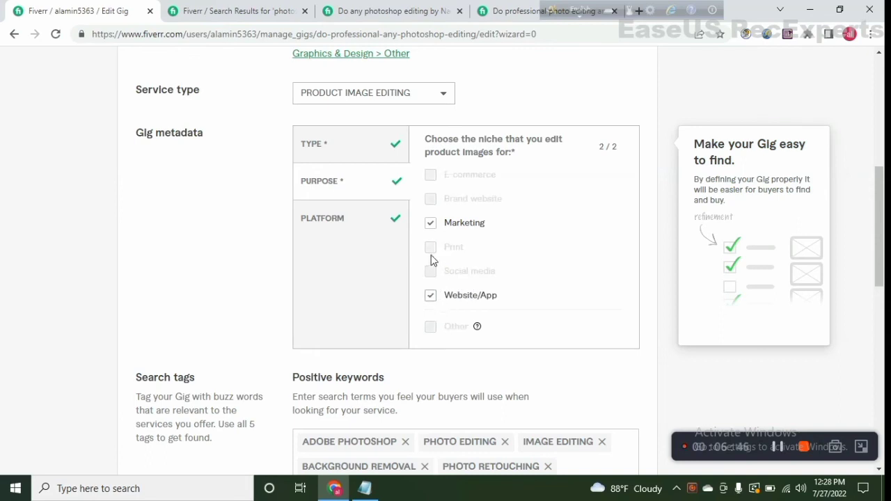
click(433, 297)
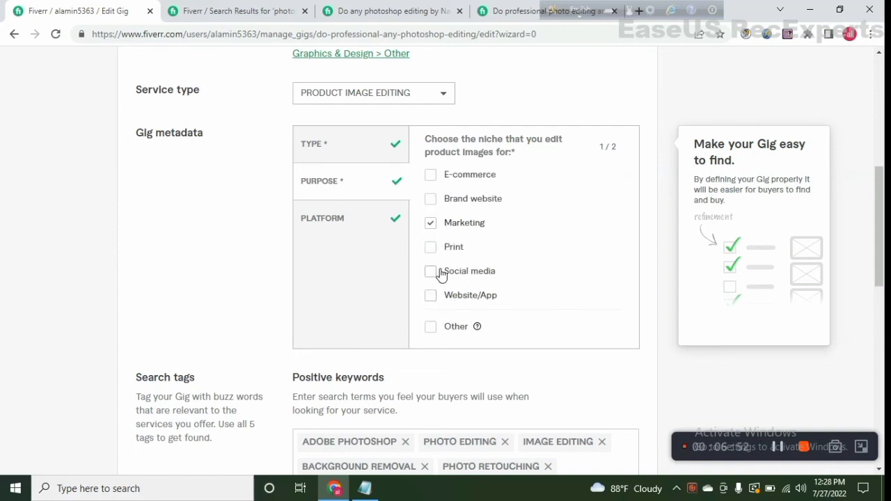
click(433, 272)
Step: Keep Amazon as the gig's platform
click(321, 220)
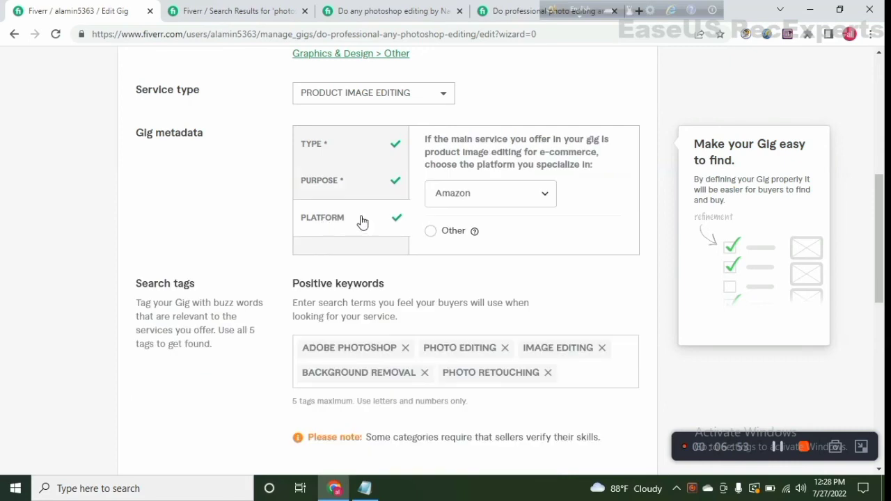
click(546, 201)
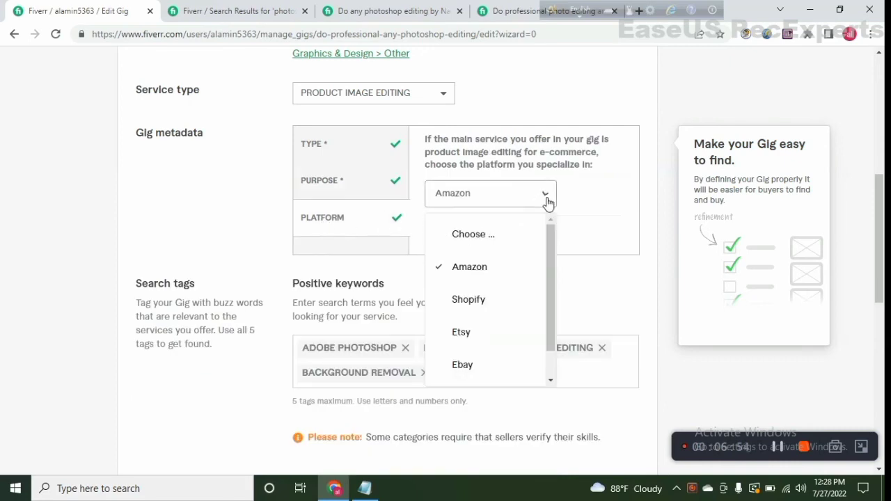
click(487, 266)
Step: Review the package prices on the Pricing step and save them
scroll(390, 236, down, 2)
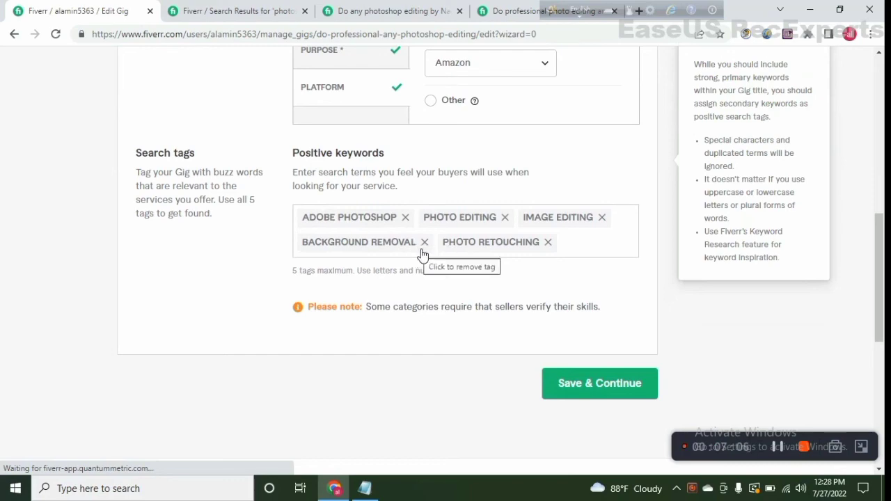
scroll(421, 254, up, 10)
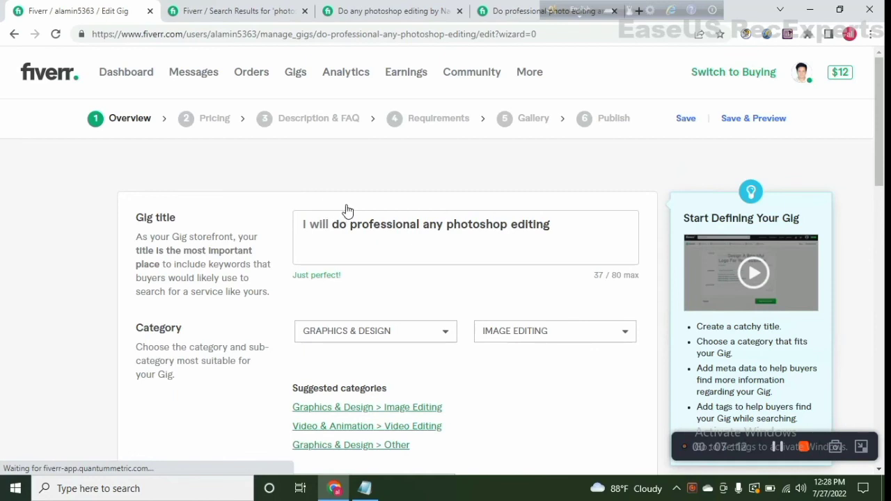
scroll(338, 262, down, 2)
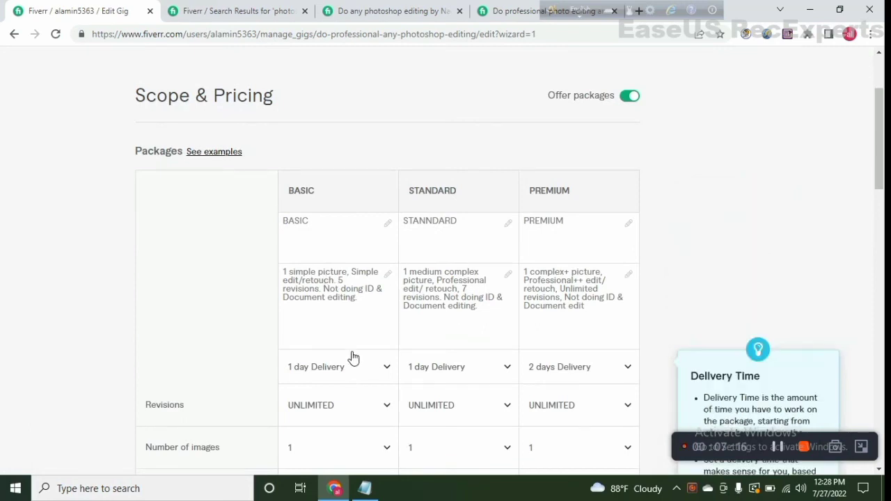
scroll(350, 357, down, 2)
scroll(389, 331, down, 2)
scroll(390, 334, down, 1)
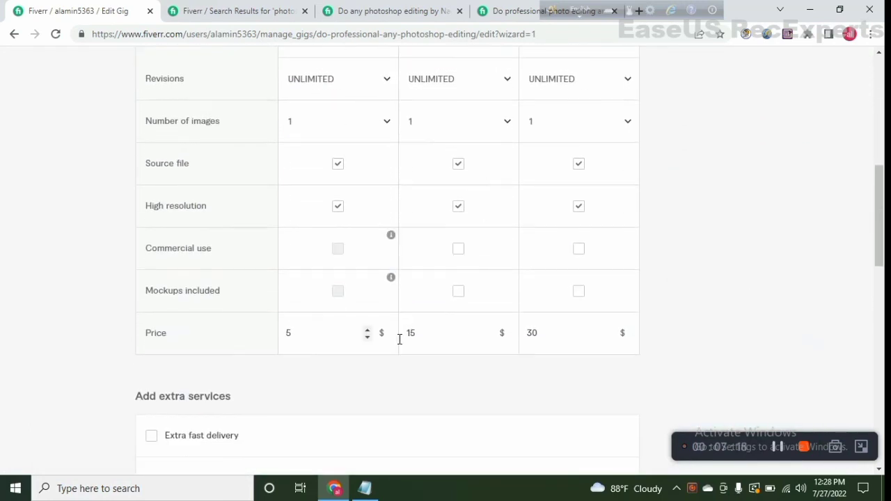
scroll(417, 327, down, 2)
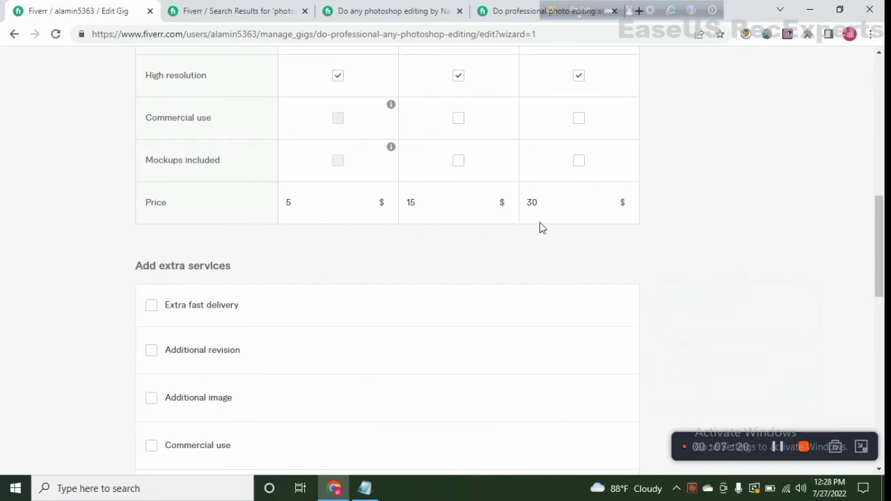
scroll(453, 360, down, 2)
scroll(537, 362, down, 2)
click(577, 334)
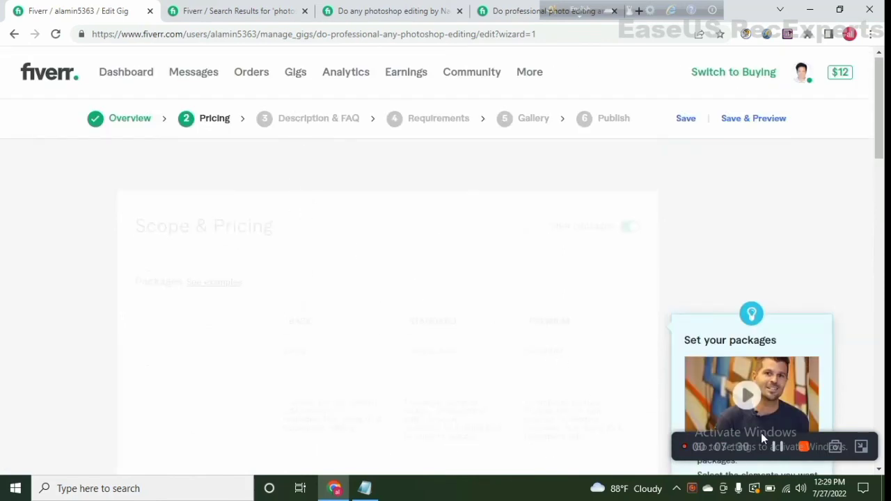
Step: Step through the Description & FAQ, Requirements and Gallery steps of the gig wizard
scroll(360, 368, down, 5)
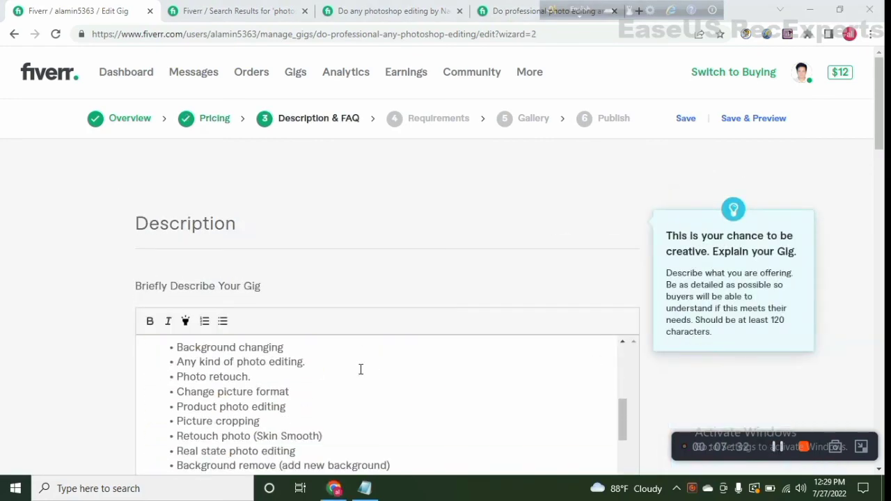
scroll(361, 369, down, 5)
scroll(380, 211, down, 2)
scroll(362, 270, down, 1)
scroll(361, 278, up, 2)
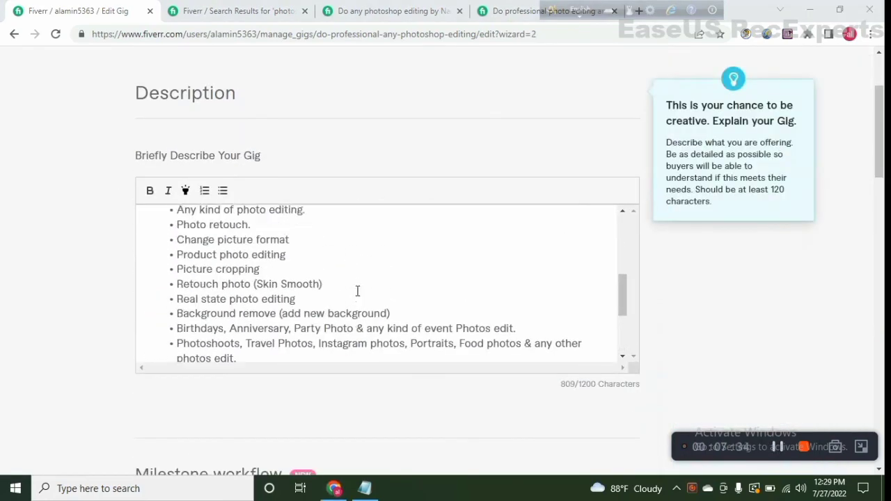
scroll(358, 296, up, 4)
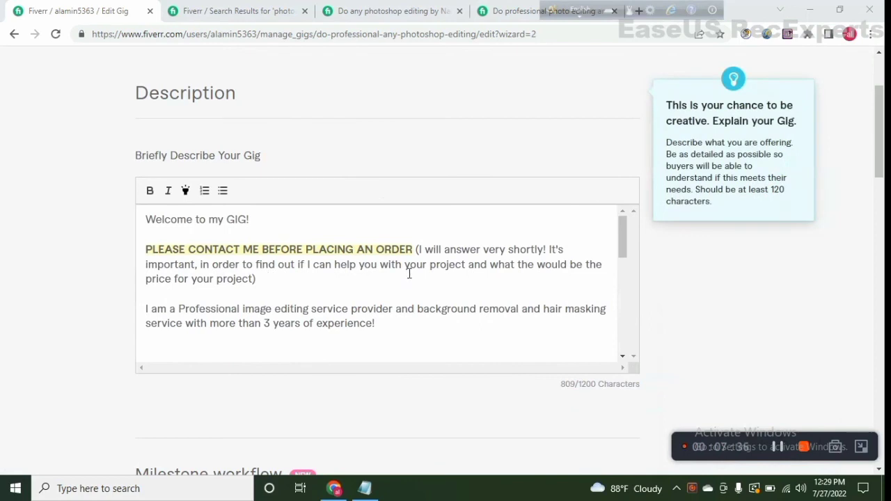
scroll(402, 188, up, 2)
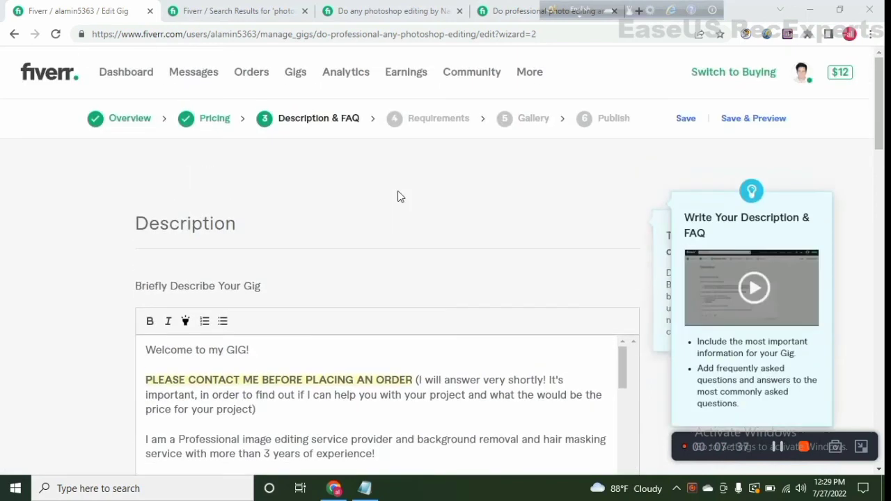
click(435, 120)
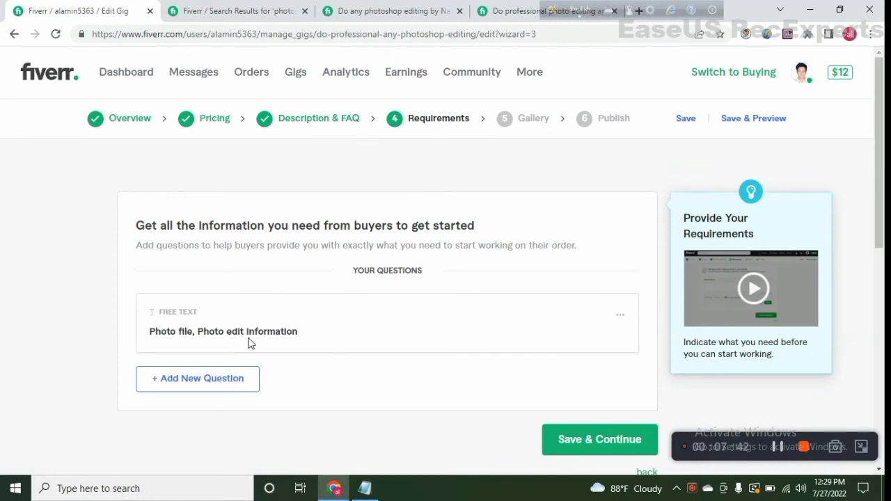
click(533, 126)
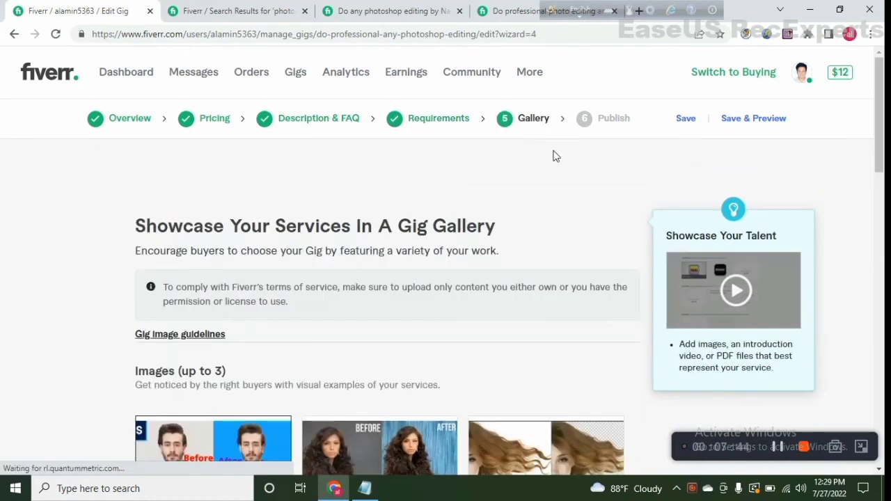
scroll(348, 283, down, 2)
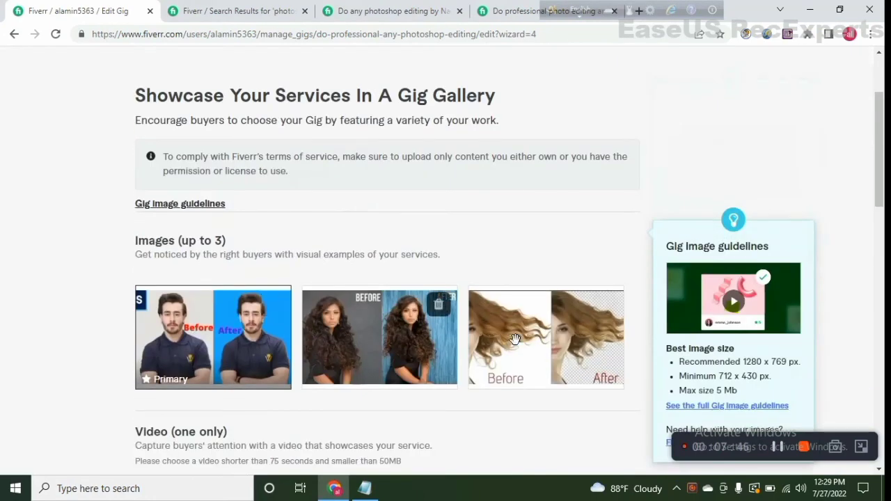
scroll(557, 209, up, 2)
Step: Advance to the final Publish step and look it over
click(618, 129)
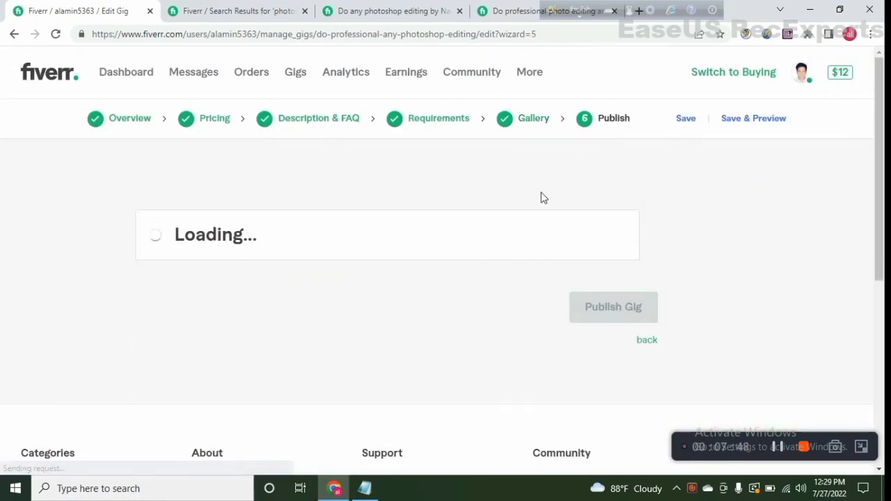
scroll(541, 195, down, 2)
scroll(453, 253, up, 2)
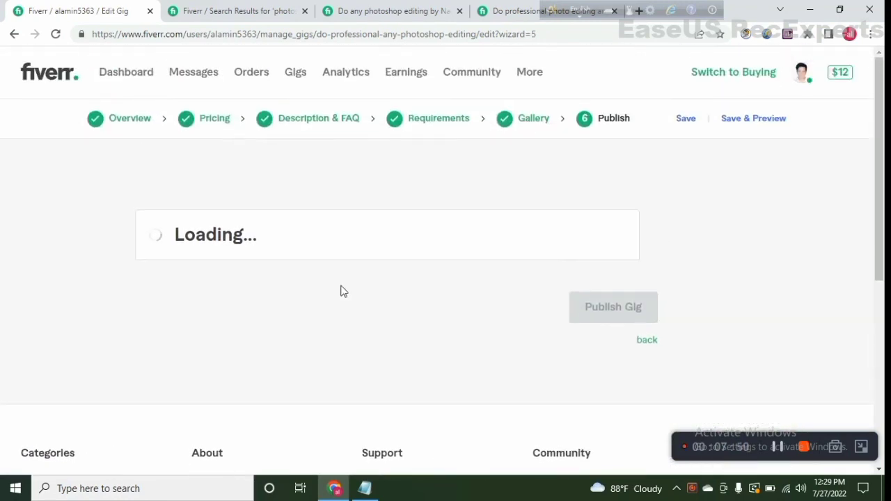
scroll(346, 290, down, 2)
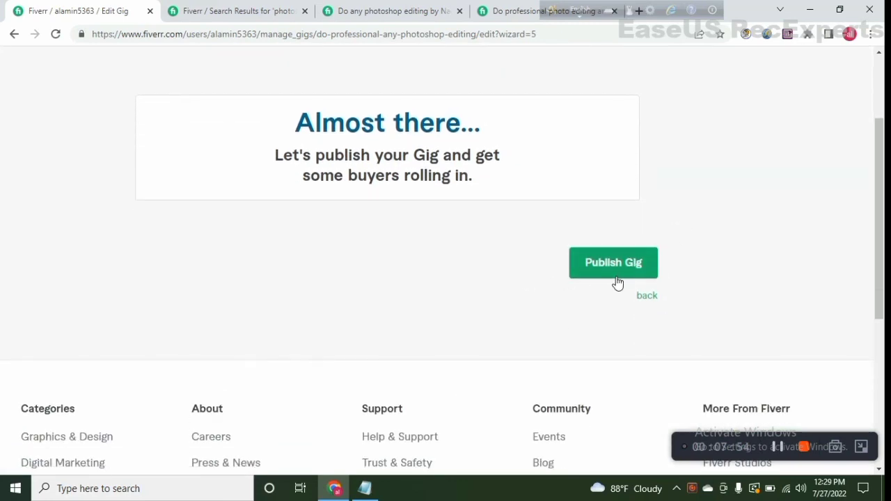
scroll(494, 262, up, 2)
scroll(494, 262, down, 1)
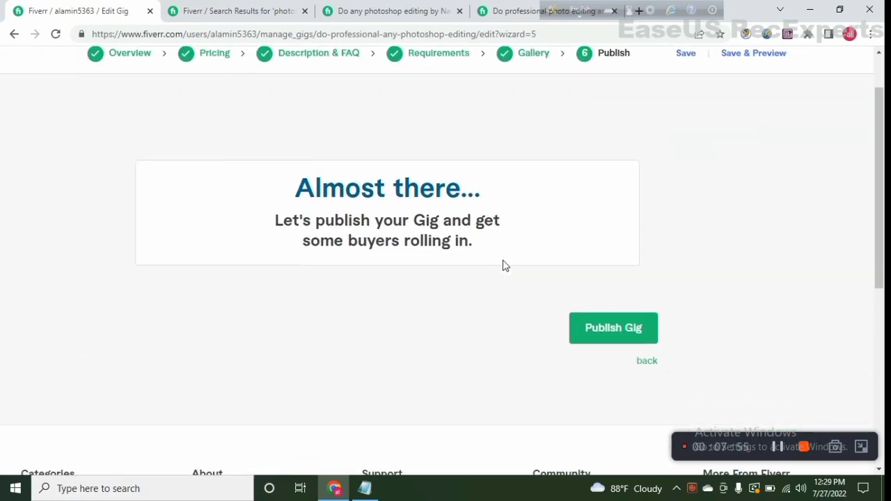
Step: Publish the photoshop editing gig and scroll down the 'open for business' confirmation
click(610, 330)
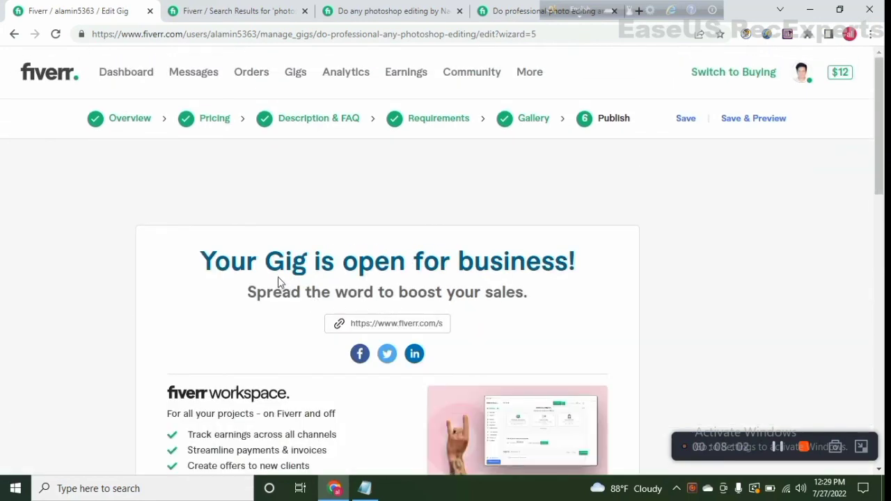
scroll(471, 291, down, 2)
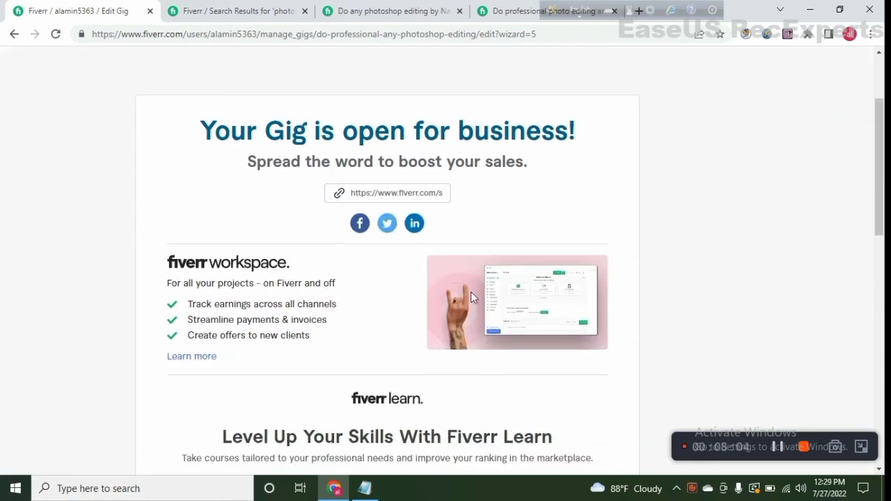
scroll(470, 298, down, 1)
scroll(471, 298, down, 1)
scroll(344, 282, down, 1)
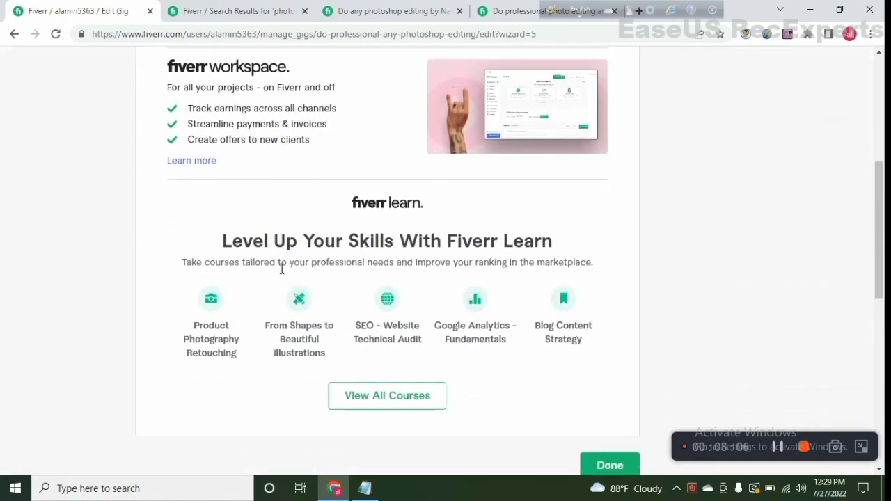
scroll(463, 261, down, 1)
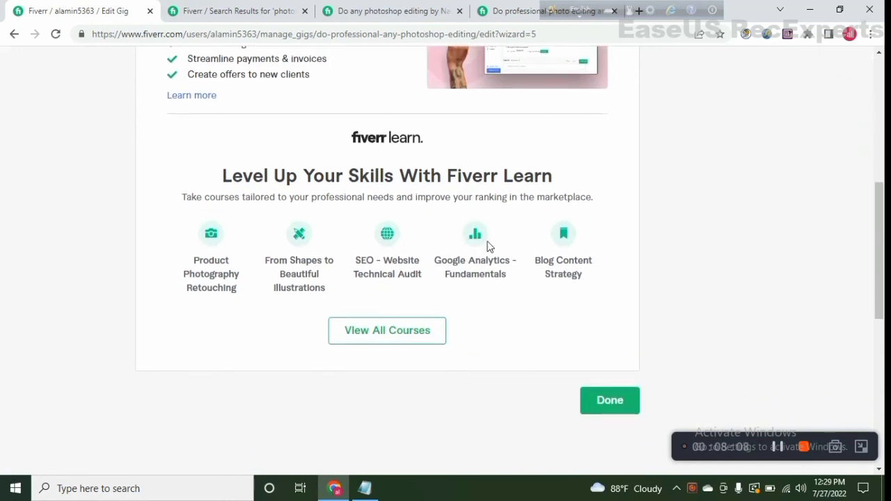
scroll(560, 378, down, 2)
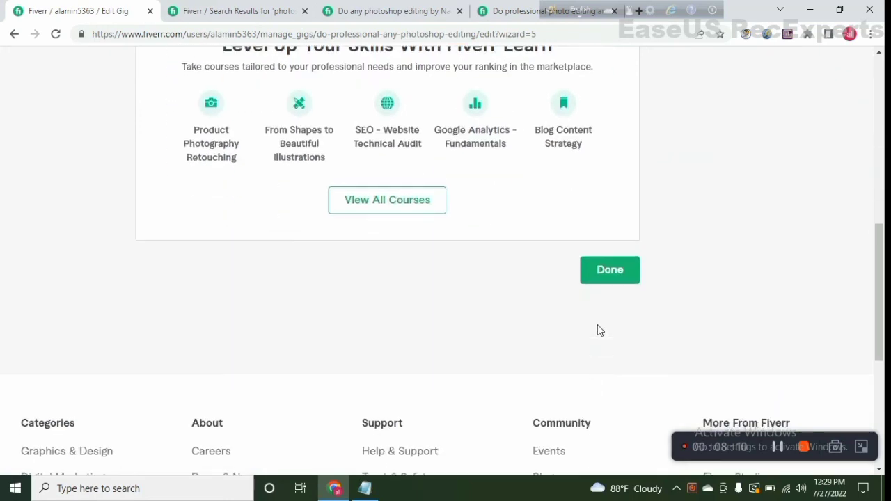
Step: Finish on the confirmation and open 'do professional any photoshop editing', now first among active gigs
click(617, 277)
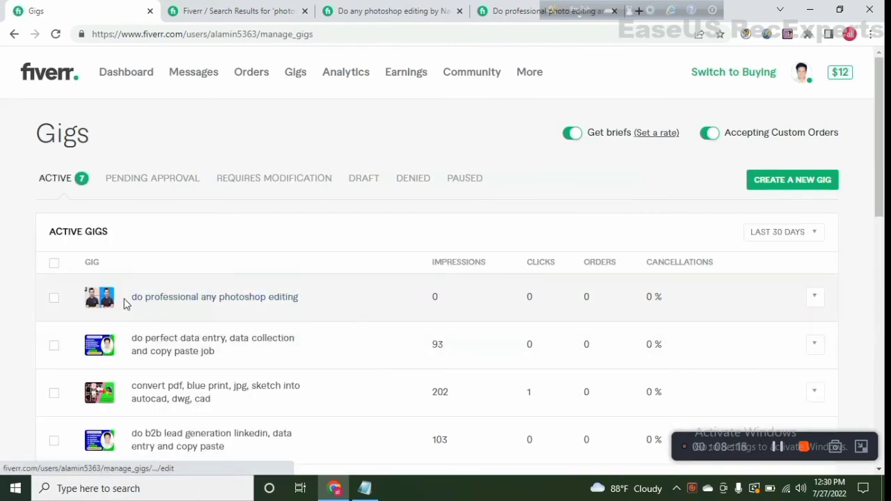
click(148, 305)
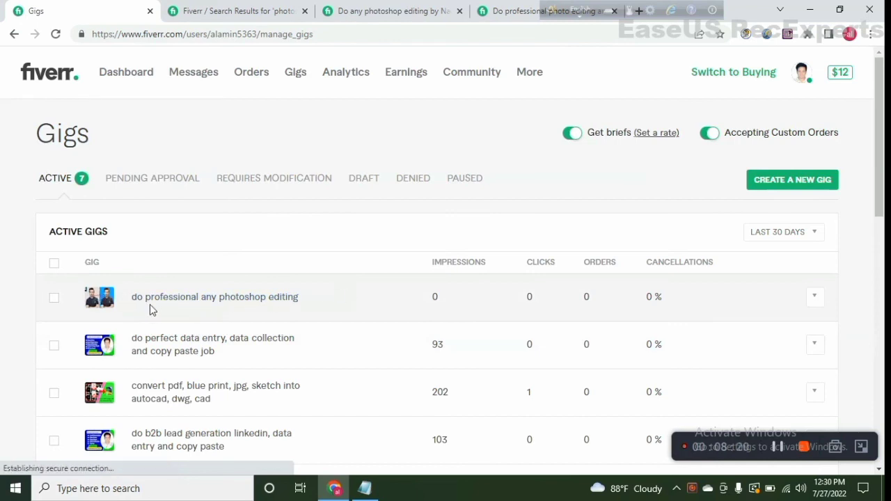